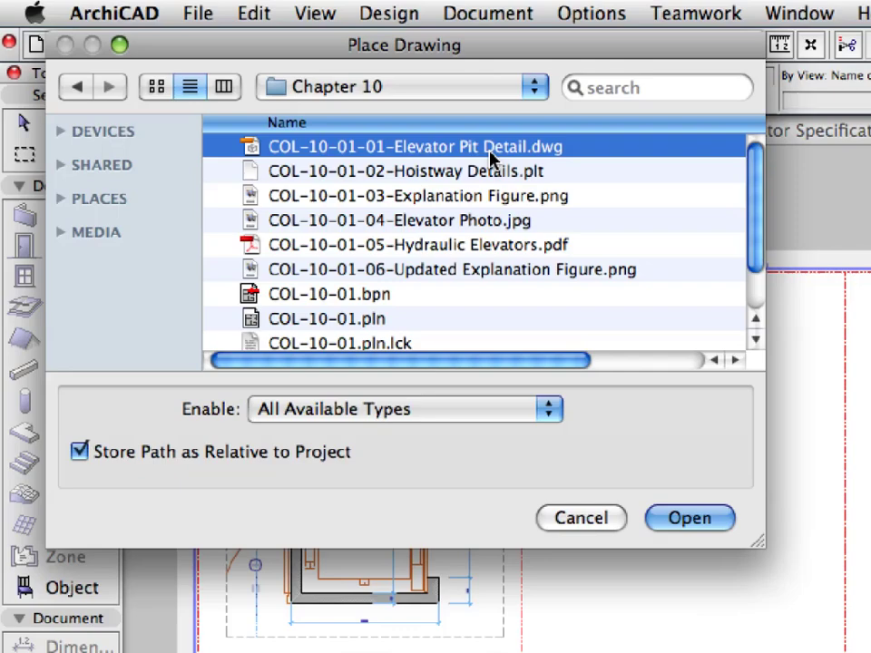
# Select the Elevator Pit Detail DWG, Hoistway Details PLT and Explanation Figure PNG files from the Chapter 10 folder for placement
pyautogui.keyDown('shift'); pyautogui.click(491, 173); pyautogui.keyUp('shift')
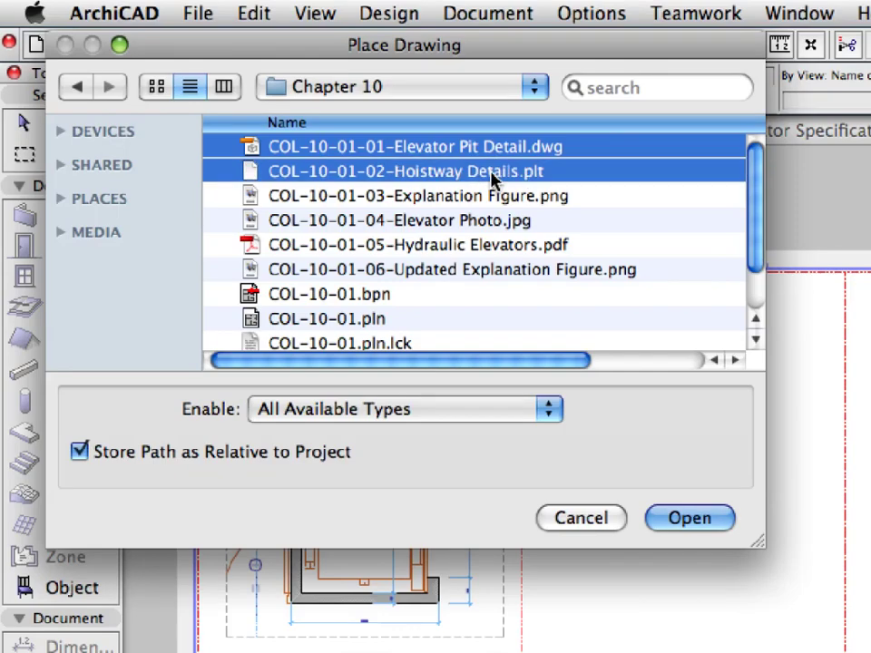
pyautogui.keyDown('shift'); pyautogui.click(572, 197); pyautogui.keyUp('shift')
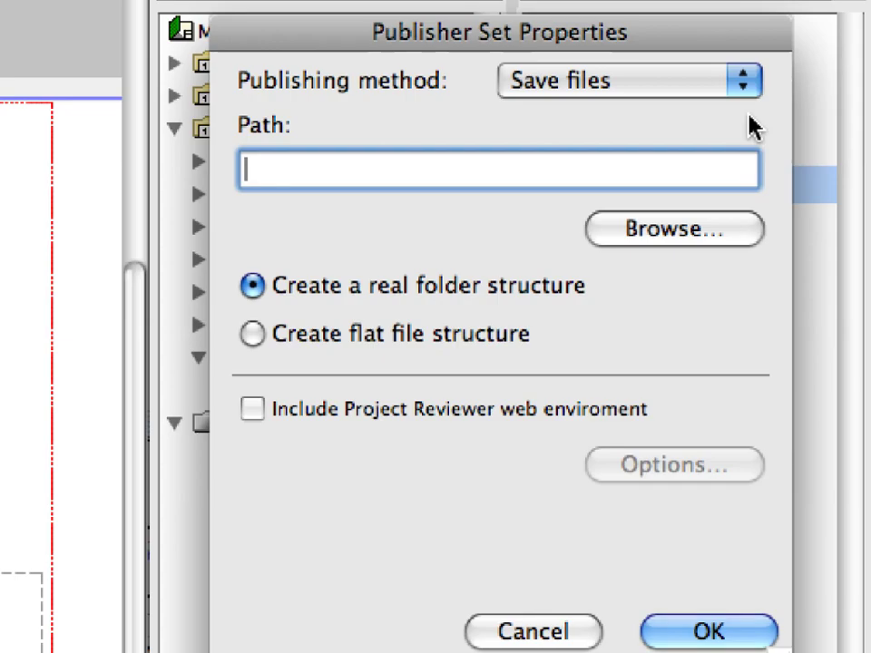
# Set the publisher set's publishing method to Plot and publish the layouts merged into one PDF file
pyautogui.click(751, 83)
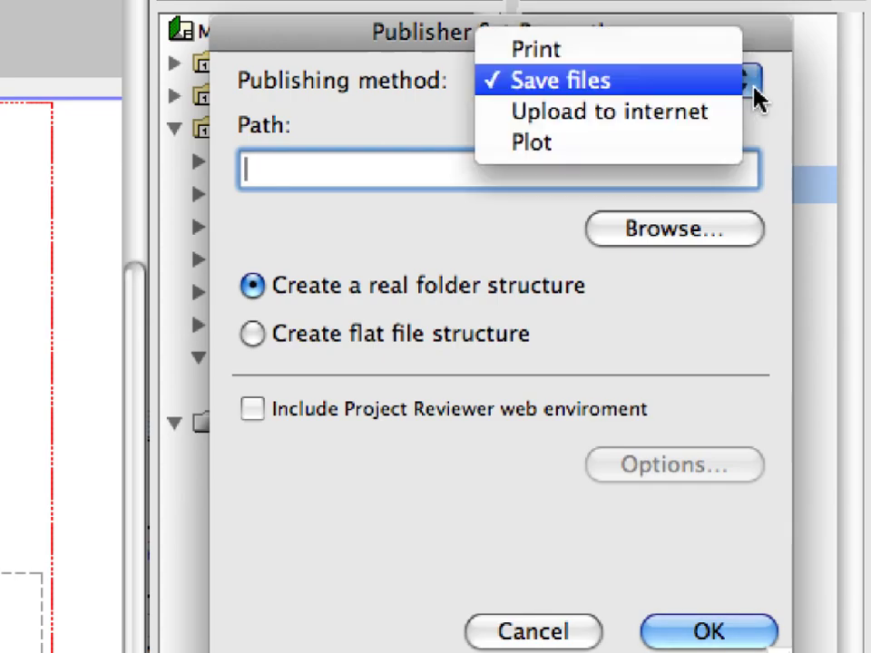
pyautogui.click(713, 145)
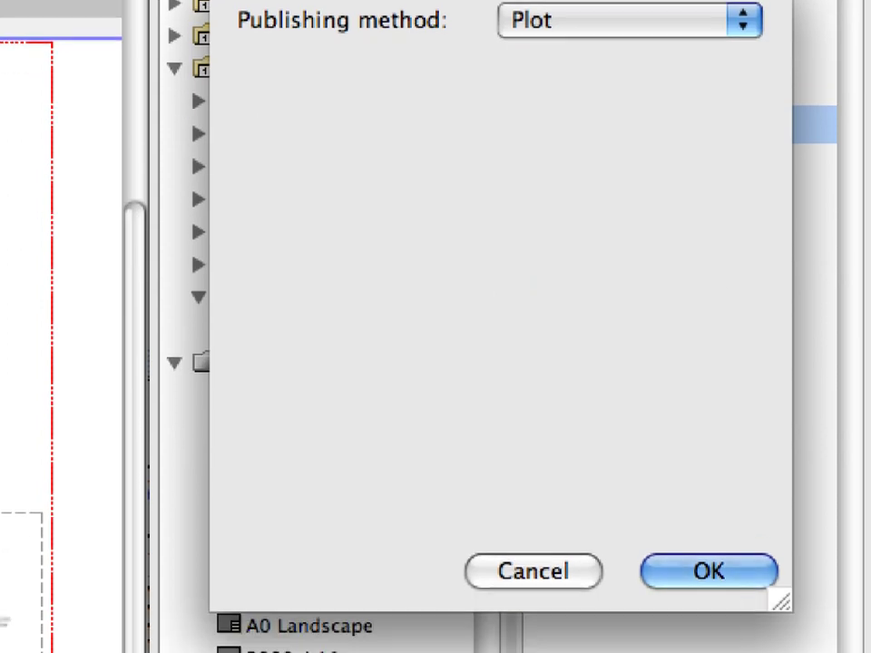
pyautogui.click(749, 584)
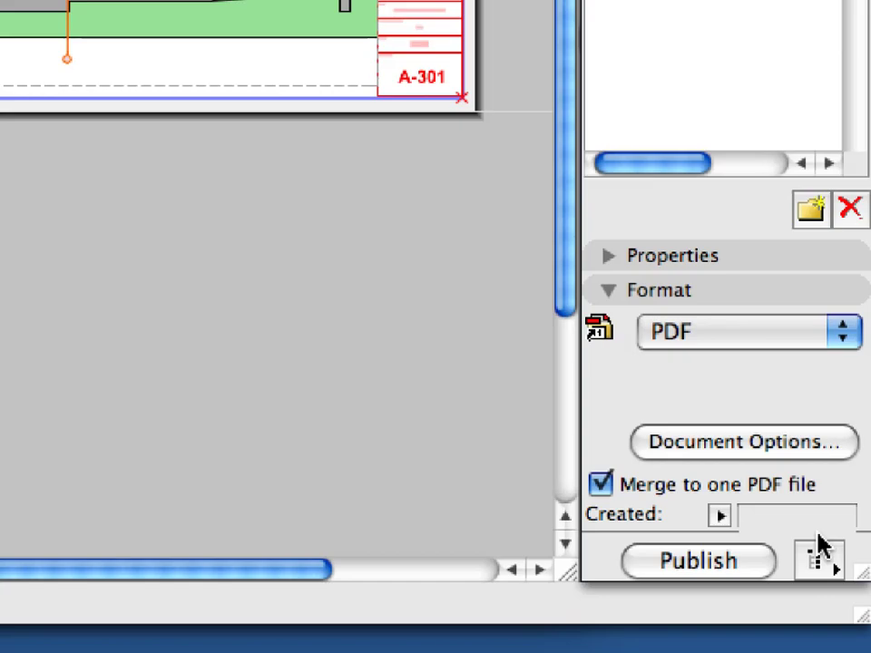
pyautogui.click(766, 564)
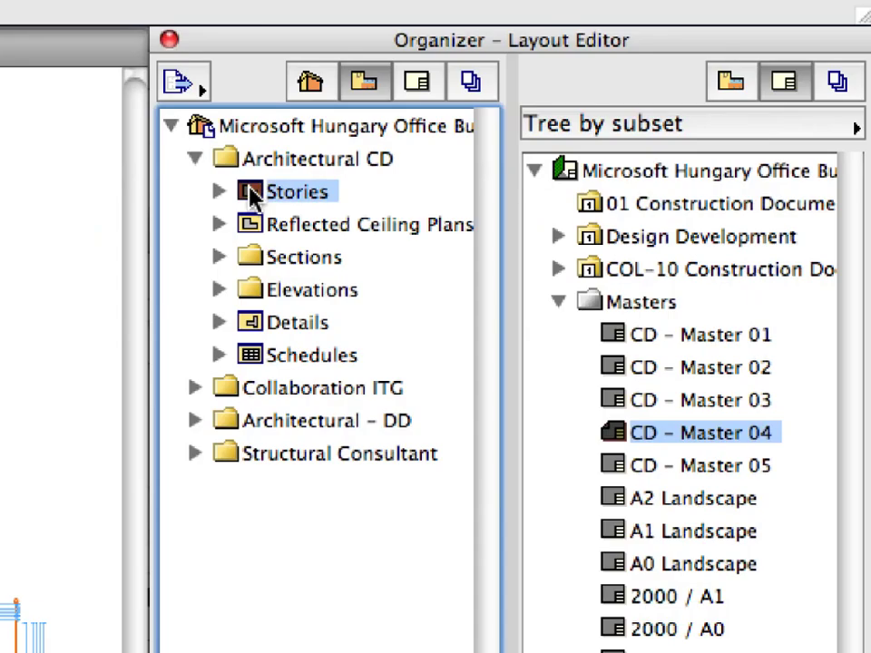
# Place the Stories and Reflected Ceiling Plans view folders into the 01 Construction Documentation subset and expand its 01.1 Stories subset
pyautogui.keyDown('shift'); pyautogui.click(254, 226); pyautogui.keyUp('shift')
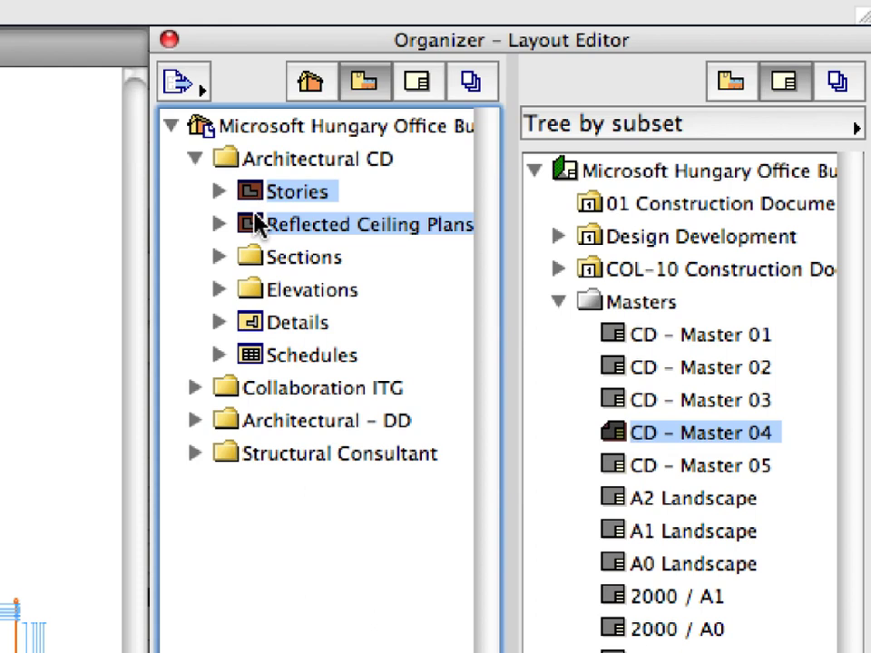
pyautogui.moveTo(254, 226); pyautogui.dragTo(566, 210)
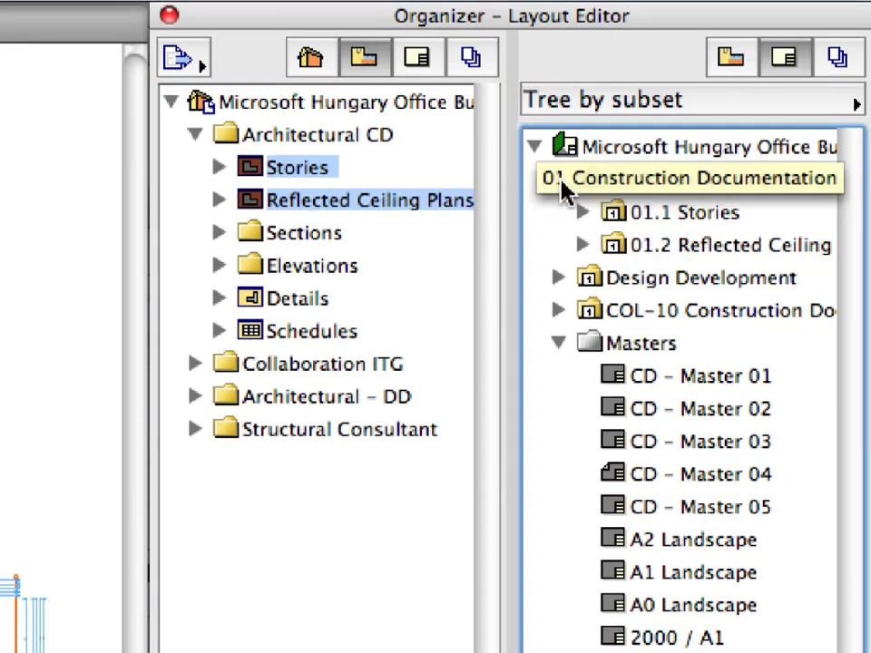
pyautogui.click(583, 212)
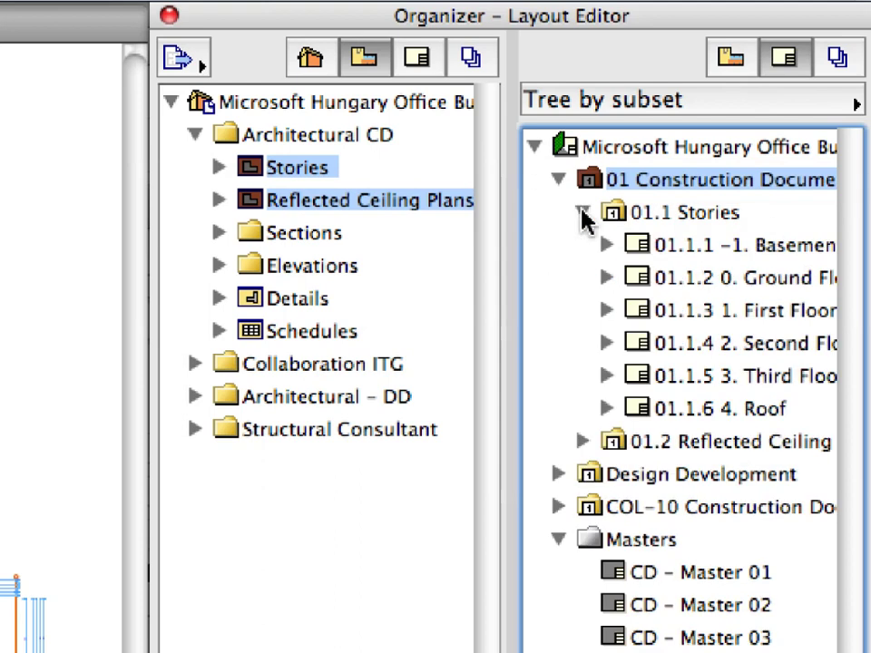
pyautogui.click(707, 212)
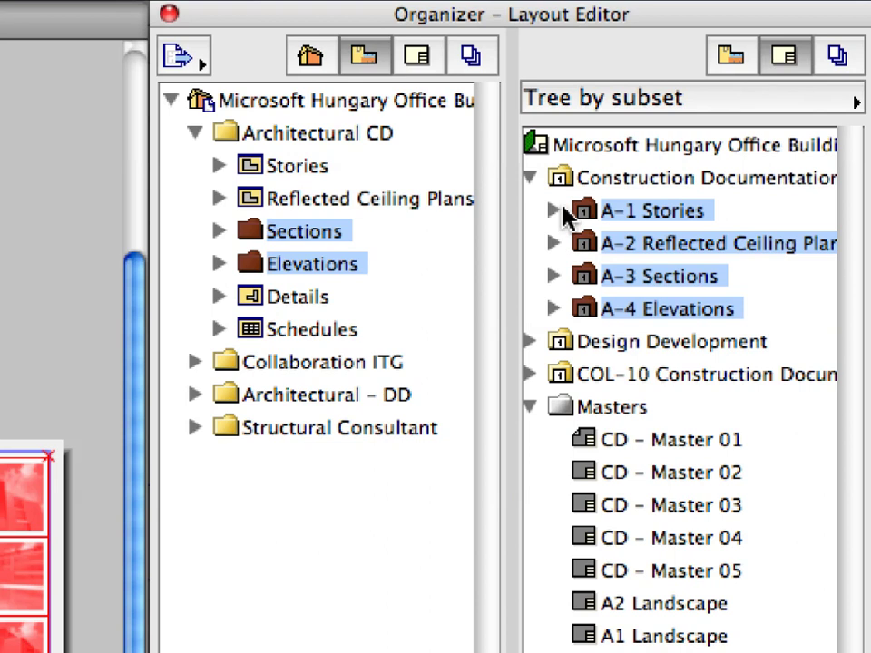
# Expand the A-1 Stories and A-3 Sections subsets and examine the A-101 and A-301 layouts' numbering
pyautogui.click(555, 211)
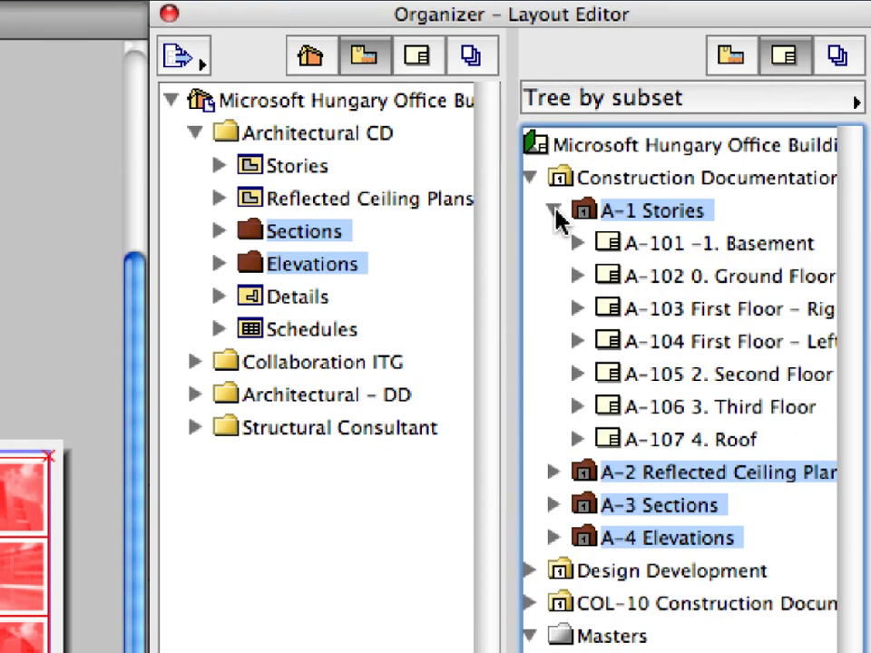
pyautogui.click(555, 505)
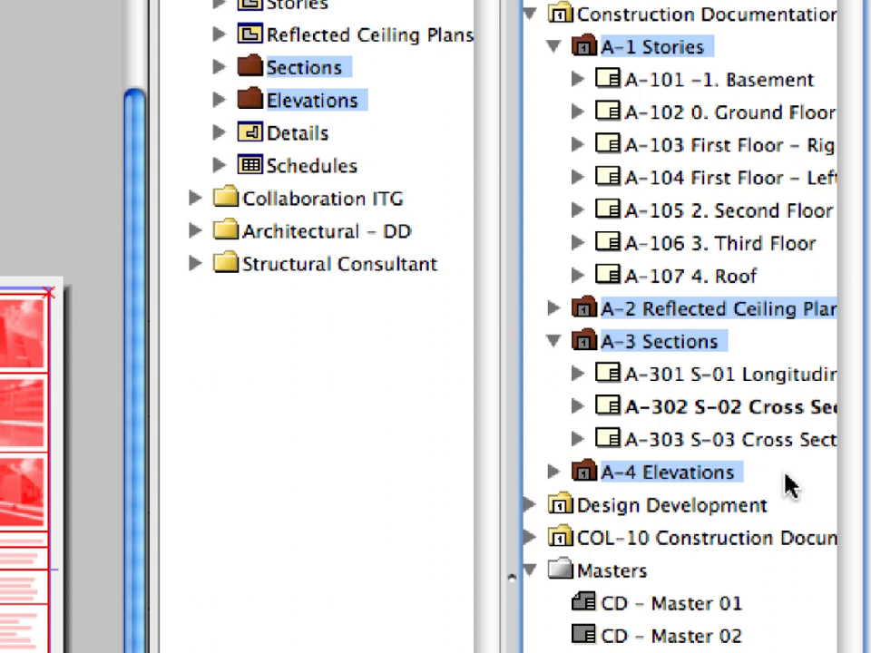
pyautogui.click(752, 80)
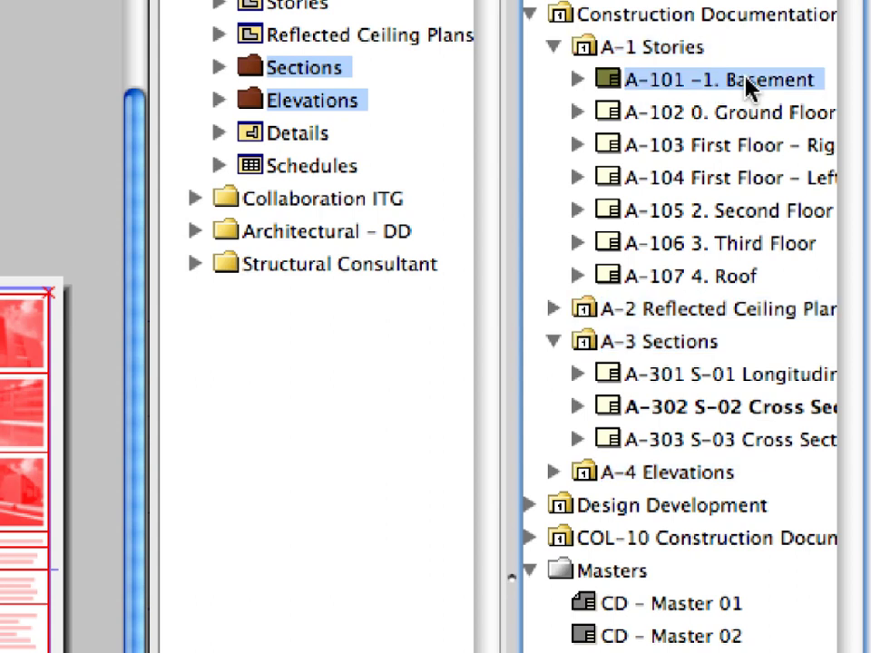
pyautogui.click(769, 376)
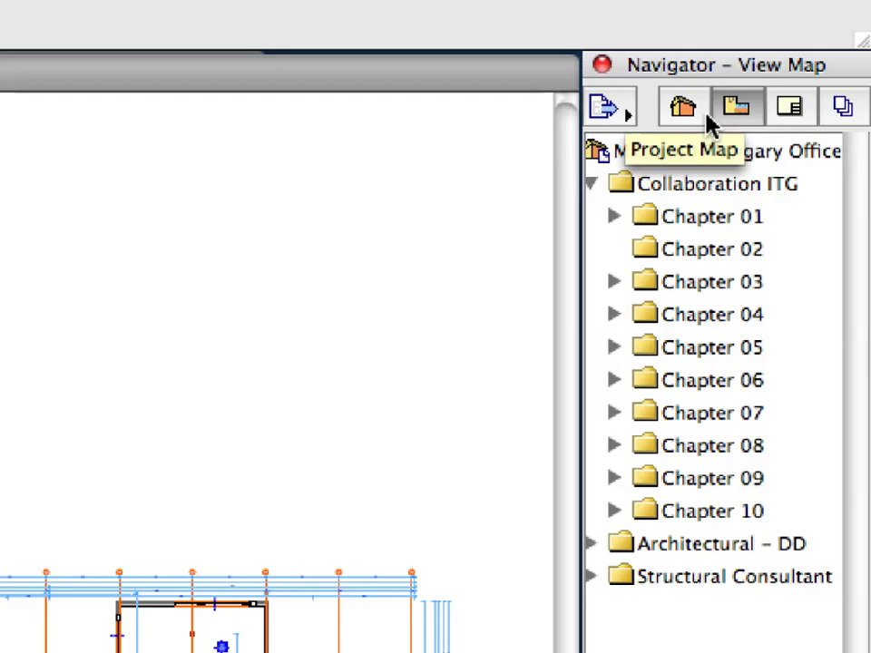
# Switch the Navigator to the Project Map and open the 1. First Floor story
pyautogui.click(682, 111)
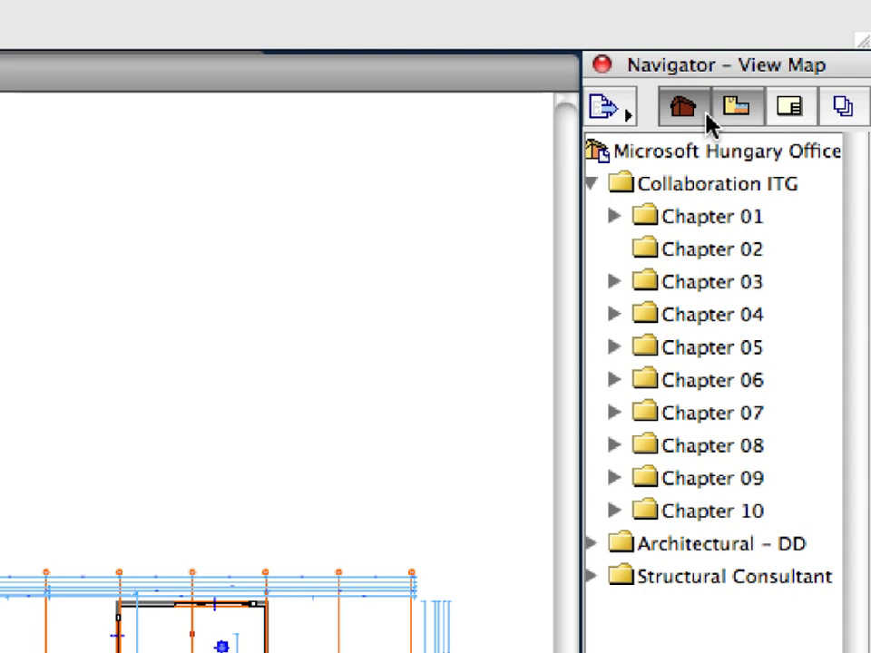
pyautogui.scroll(3, 731, 160)
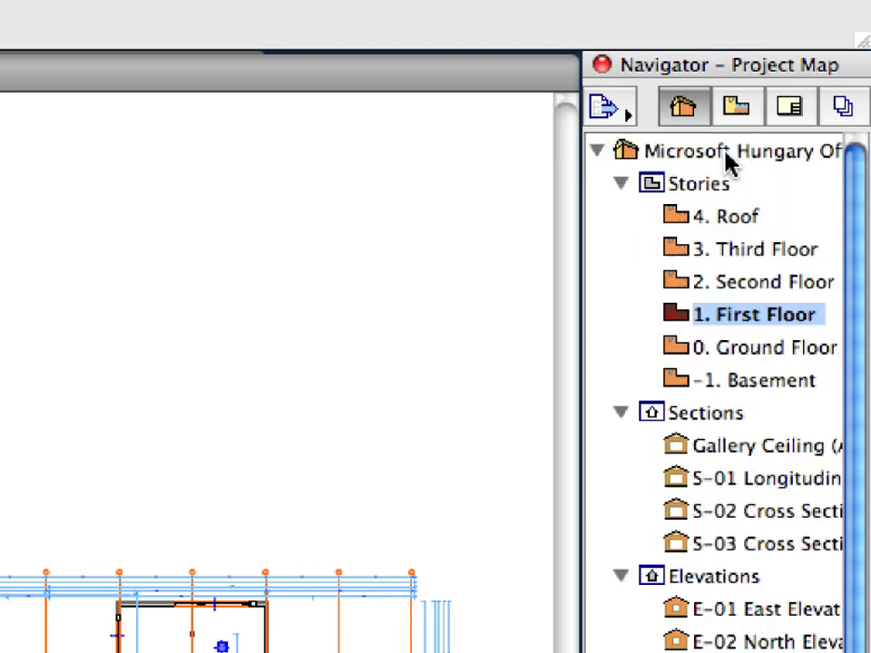
pyautogui.doubleClick(729, 318)
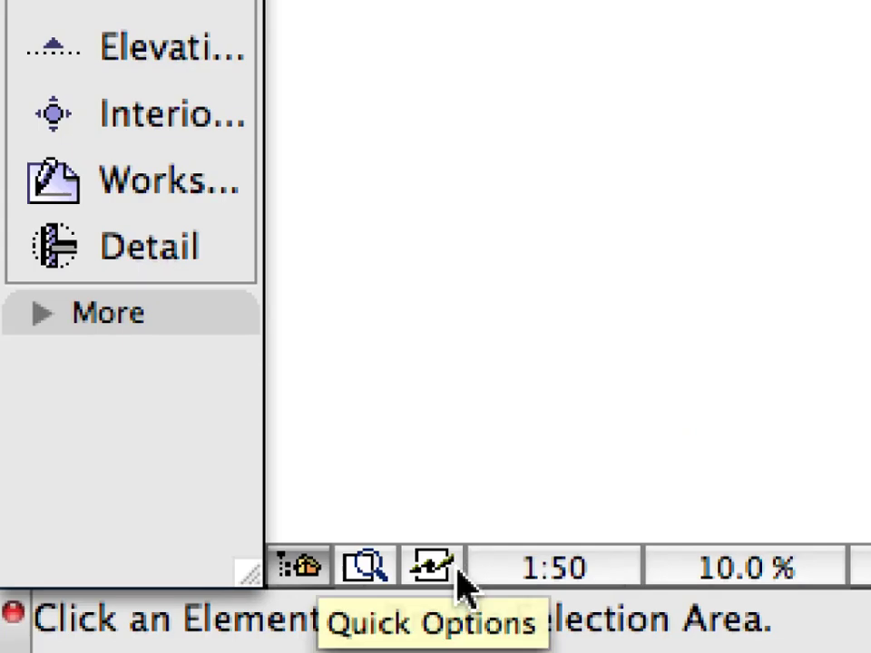
# Display the Quick Options palette, shorten the Navigator, and attach Quick Options directly beneath it
pyautogui.click(457, 570)
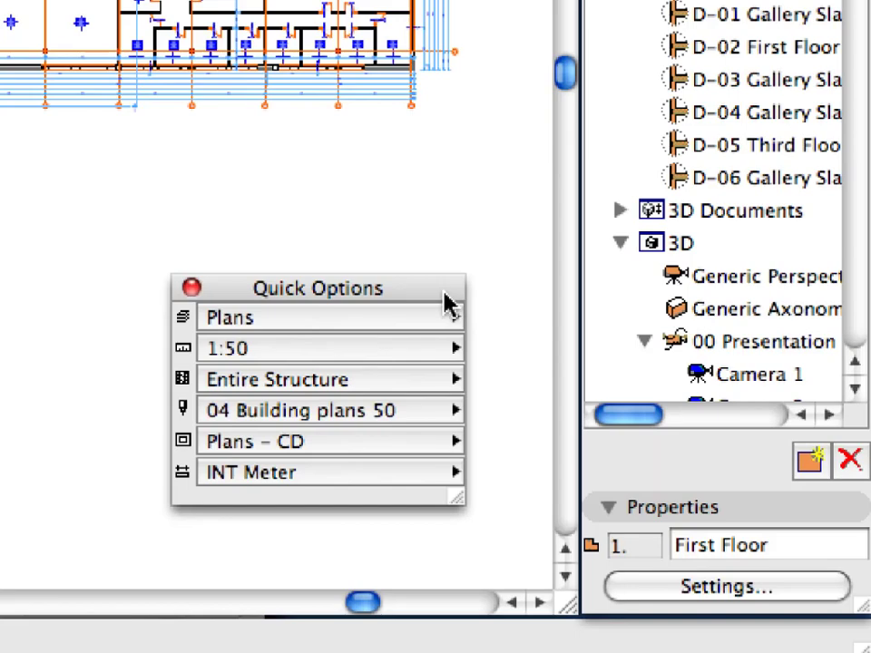
pyautogui.moveTo(447, 301); pyautogui.dragTo(550, 398)
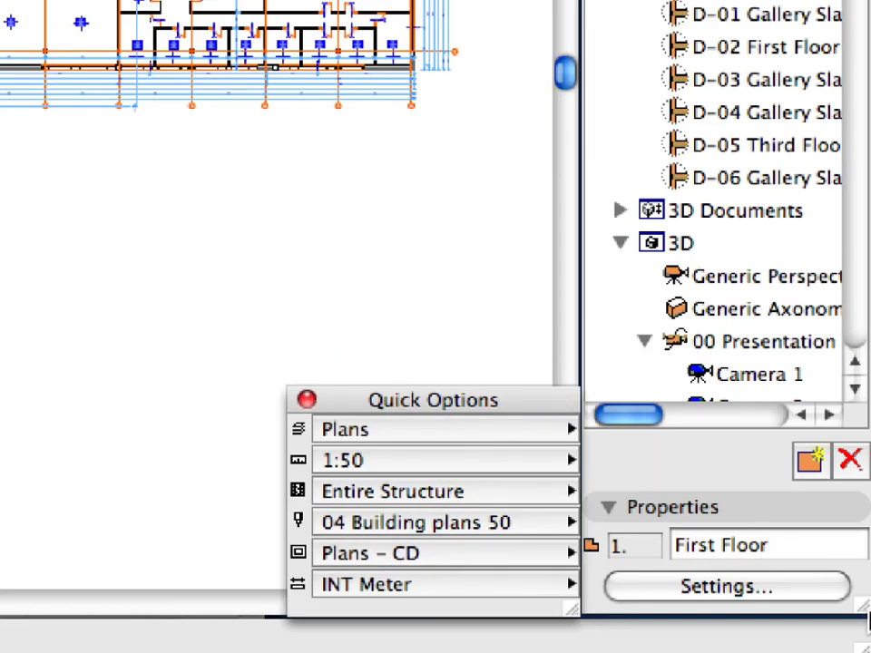
pyautogui.moveTo(866, 607); pyautogui.dragTo(864, 381)
pyautogui.moveTo(553, 408); pyautogui.dragTo(848, 421)
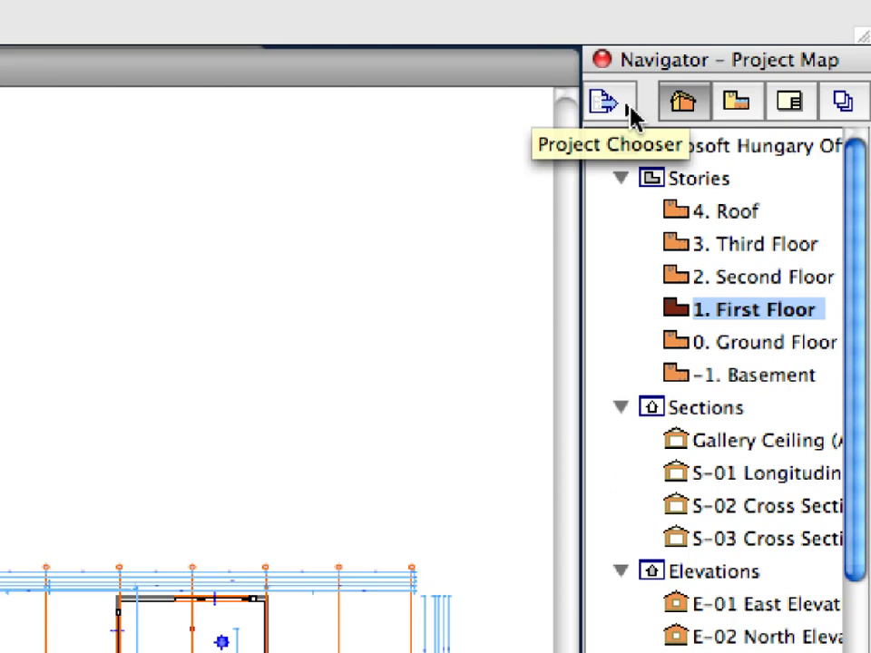
# Show the Organizer and close the Quick Options and Navigator palettes
pyautogui.click(629, 108)
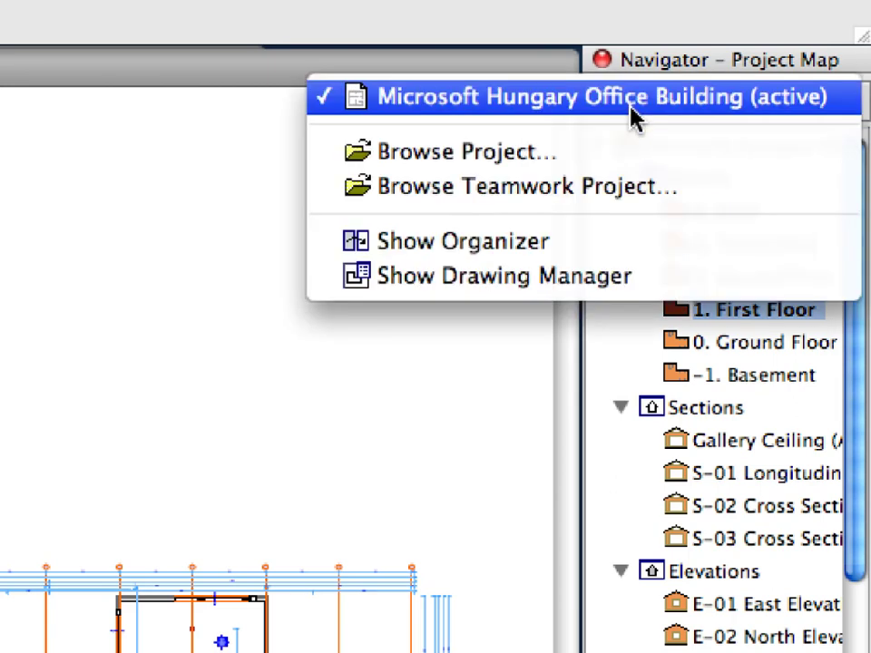
pyautogui.click(632, 254)
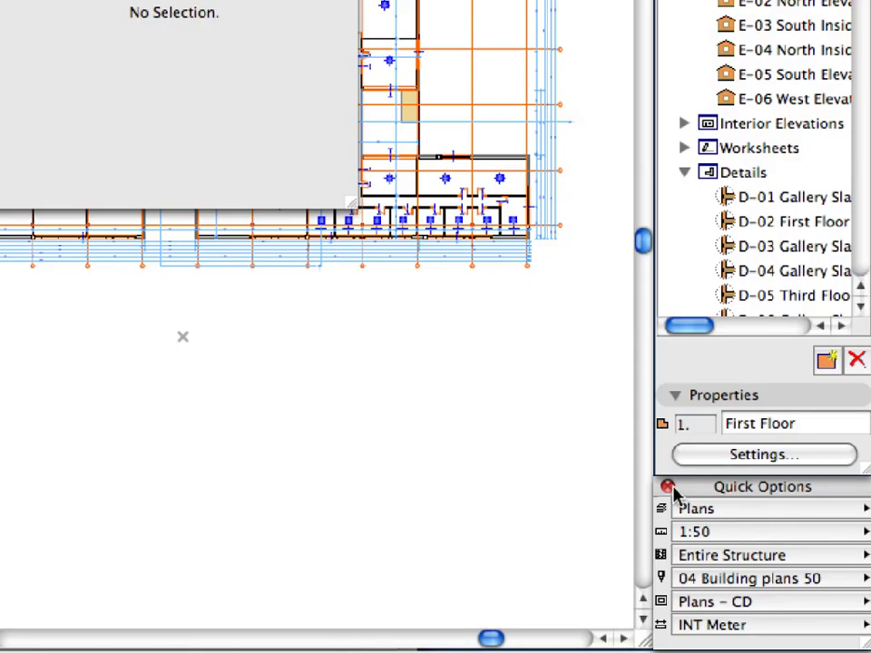
pyautogui.click(764, 549)
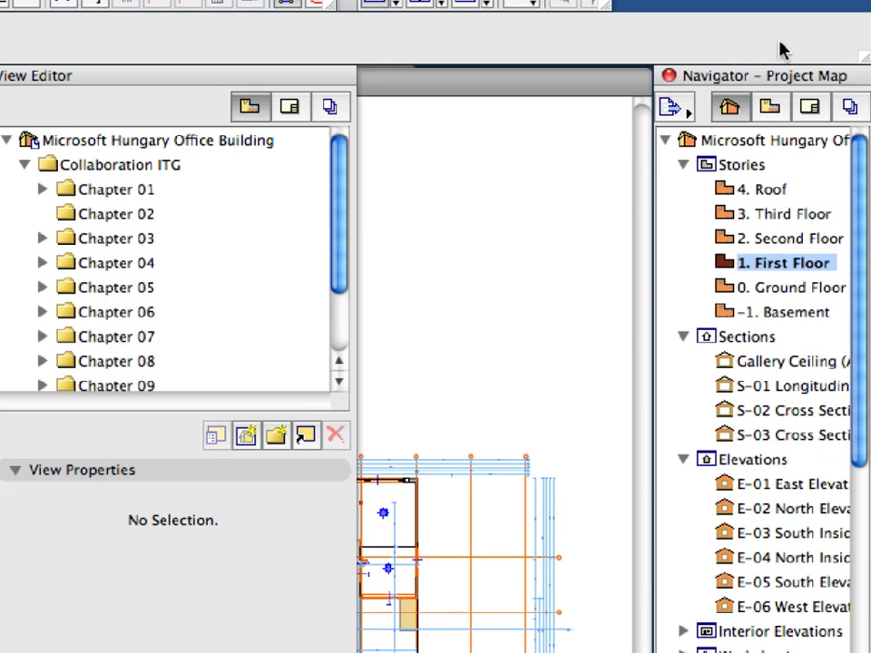
pyautogui.click(669, 76)
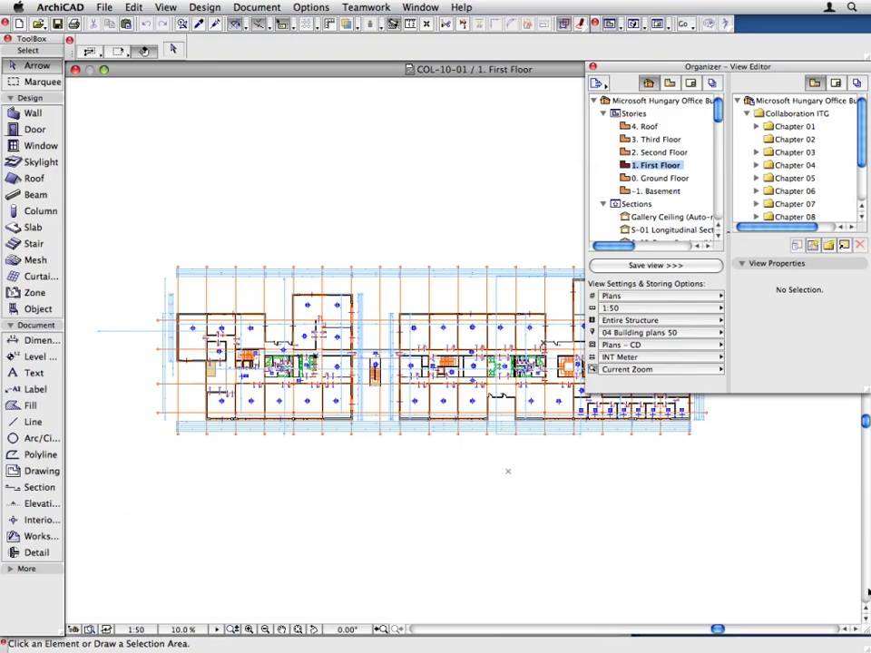
# Narrow the floor plan window beside the Organizer, stretch the Organizer to full height, and fit the plan in its window
pyautogui.moveTo(866, 630); pyautogui.dragTo(582, 630)
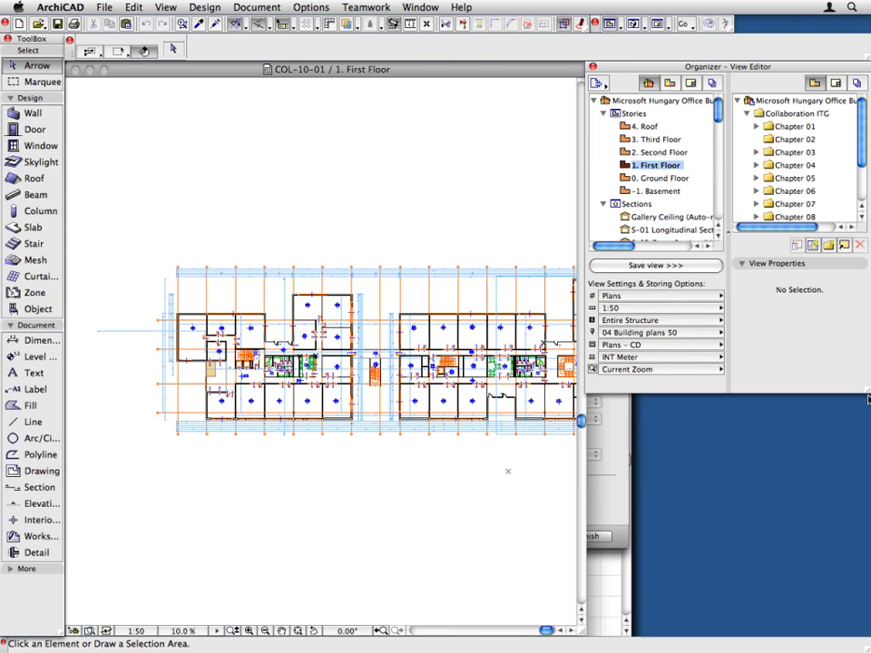
pyautogui.moveTo(867, 397); pyautogui.dragTo(867, 639)
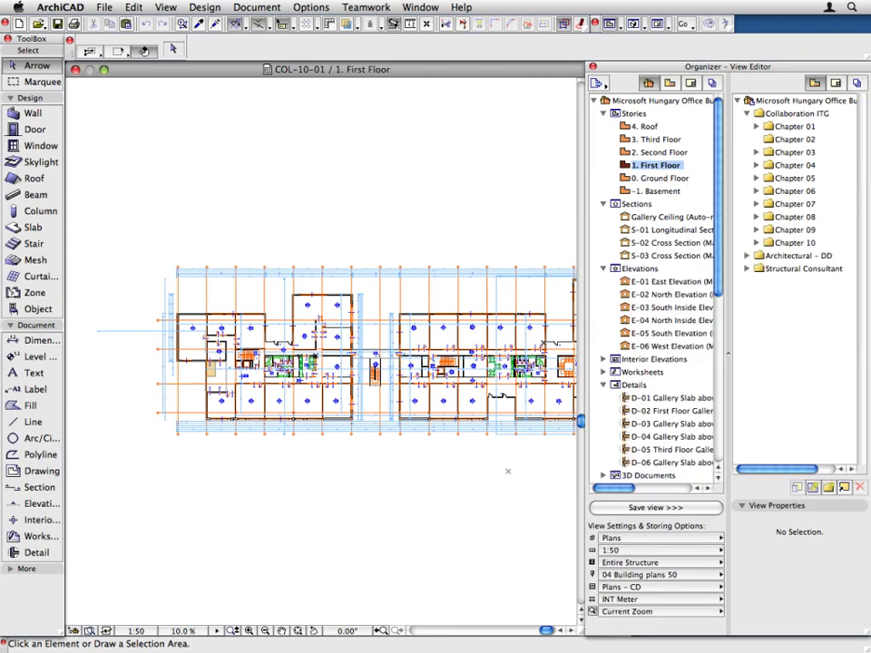
pyautogui.click(298, 630)
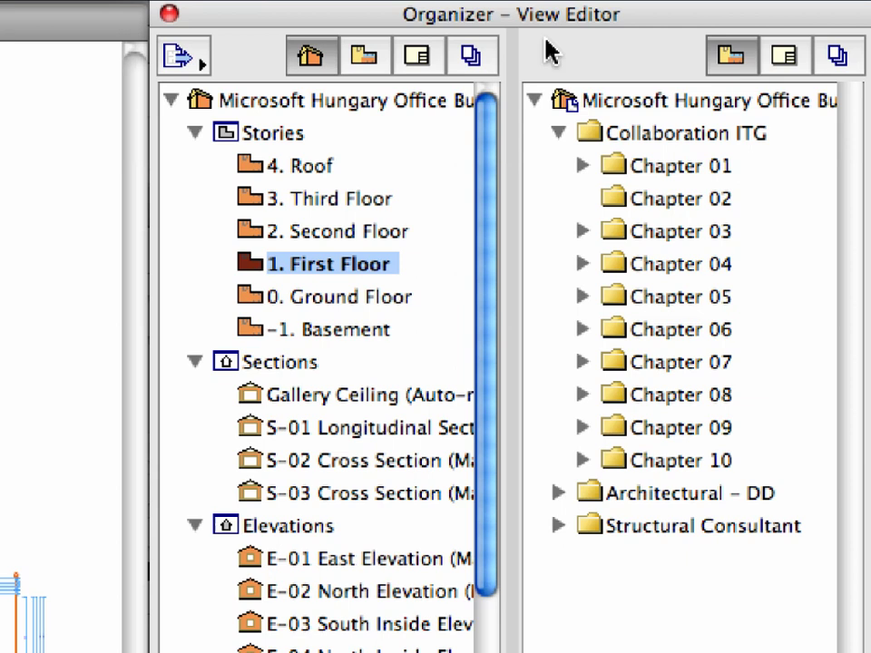
# Create a folder named Architectural CD under the project root in the View Map
pyautogui.rightClick(712, 102)
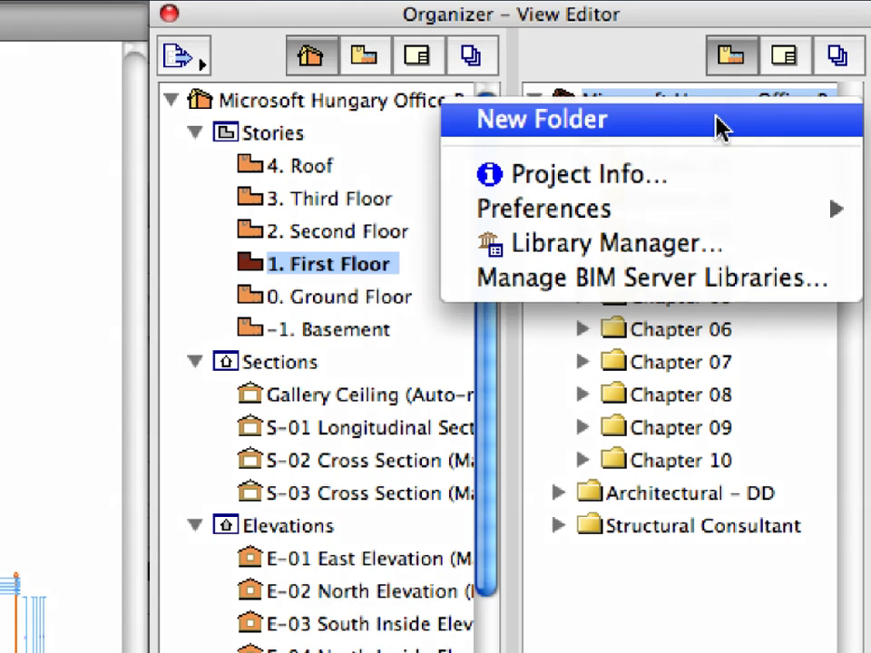
pyautogui.click(716, 127)
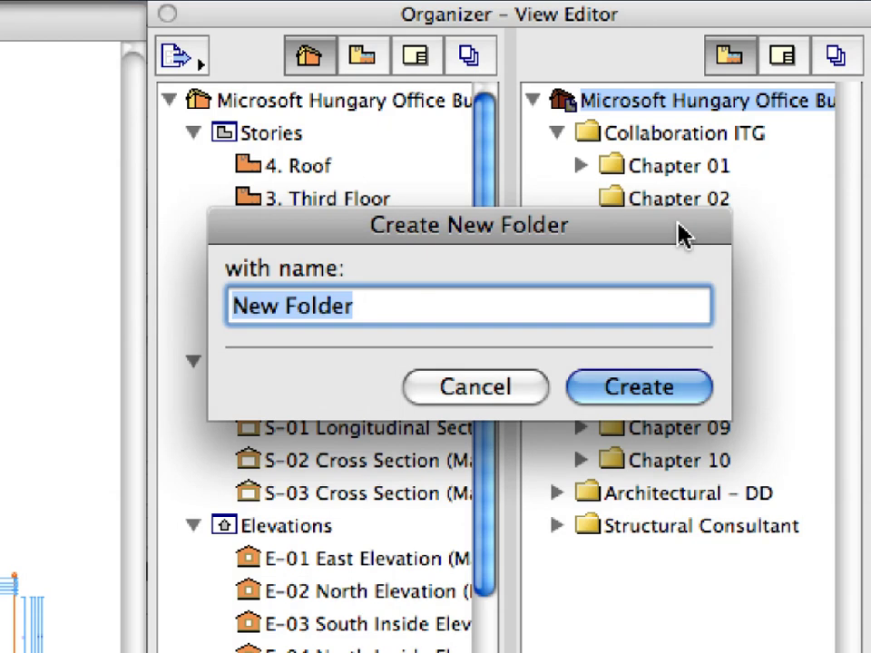
pyautogui.write('Archite')
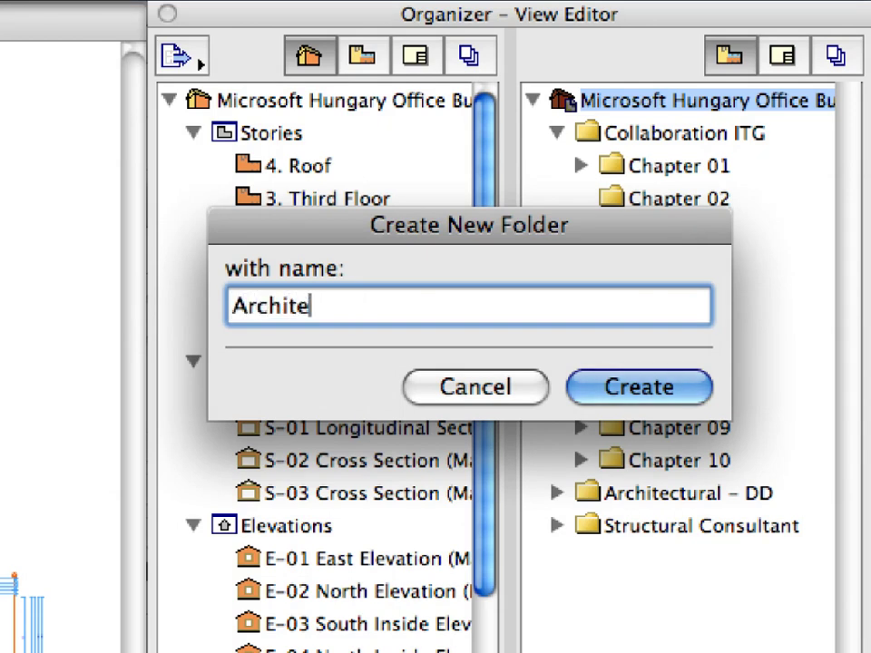
pyautogui.write('ctural CD')
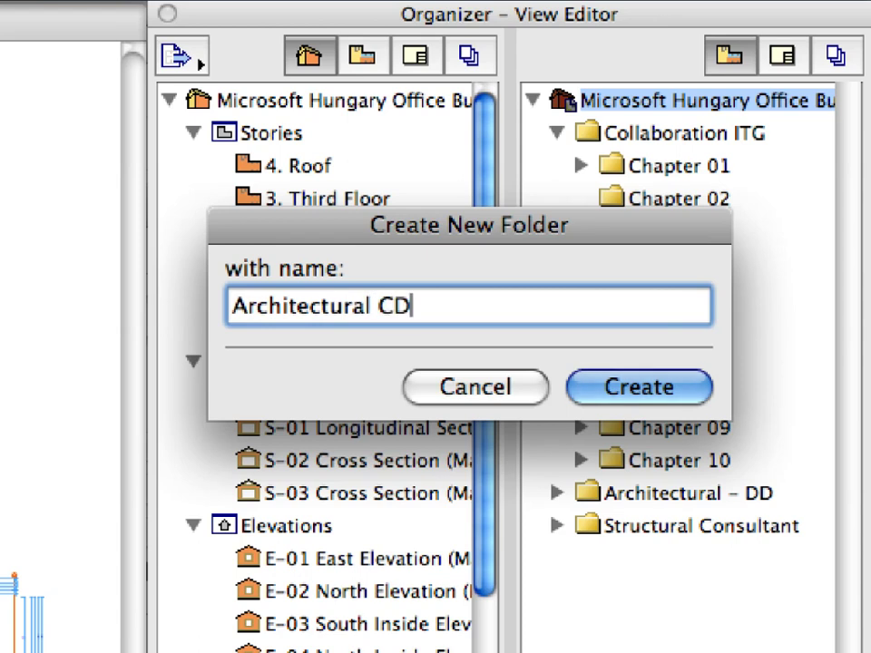
pyautogui.click(699, 393)
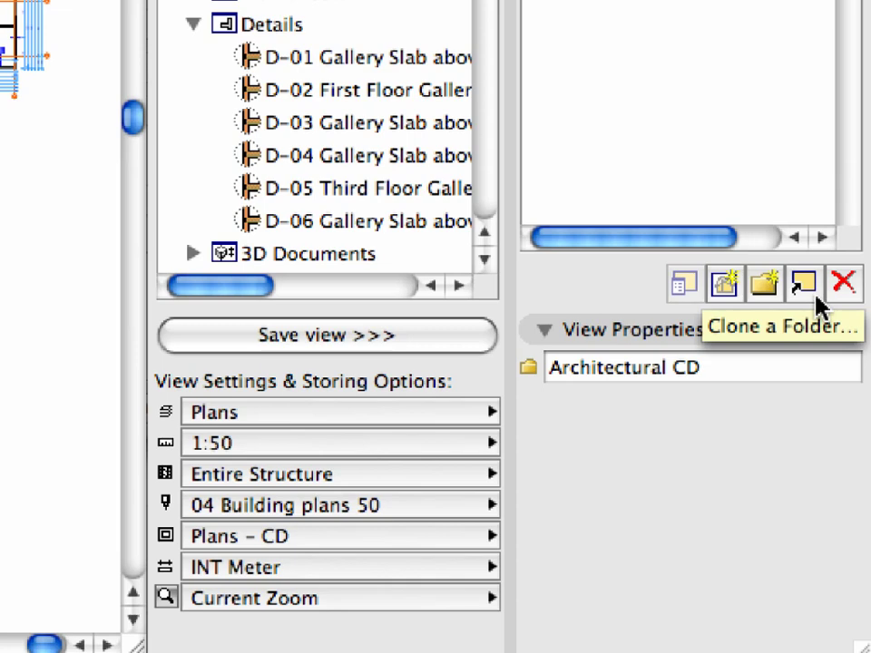
# Start cloning the Stories folder with scale 1:50, Entire Structure display, pen set 04 Building plans 50, and Plans - CD model view options
pyautogui.click(816, 296)
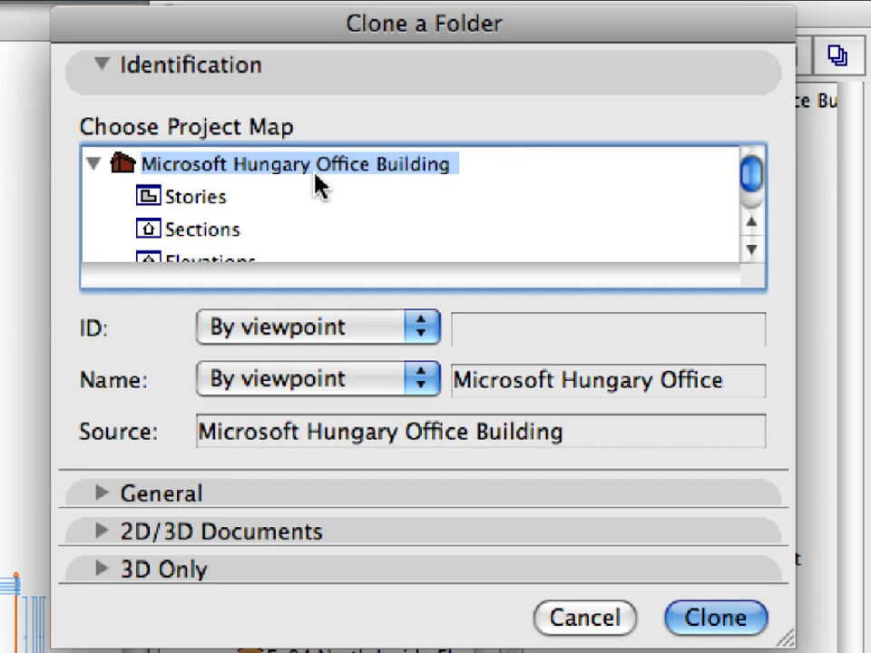
pyautogui.click(218, 211)
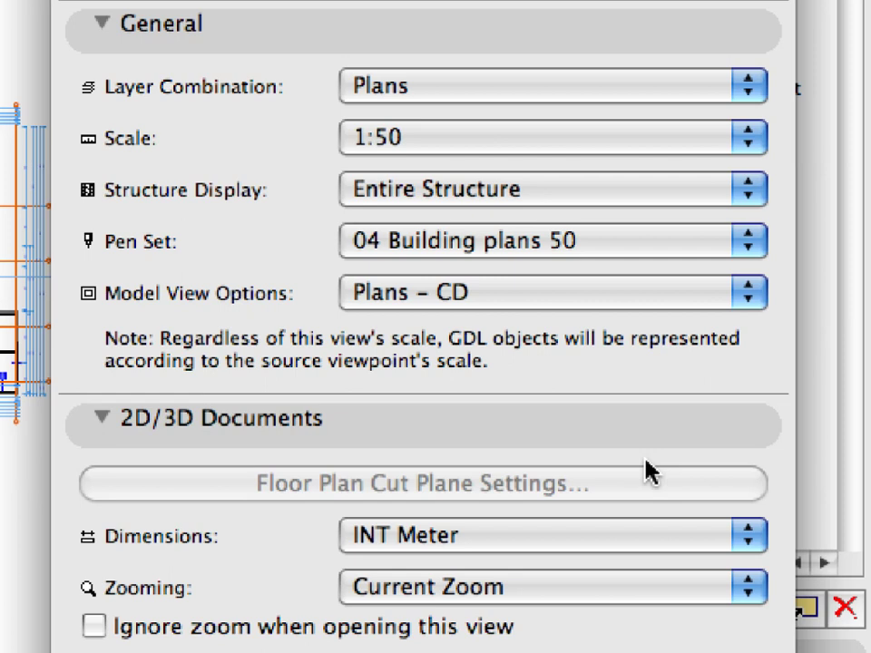
pyautogui.click(507, 147)
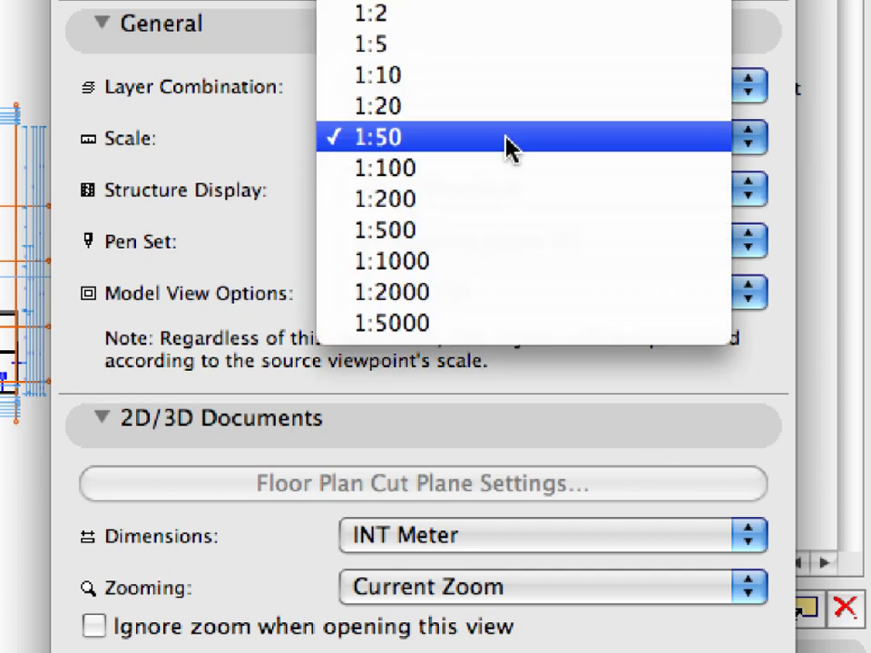
pyautogui.click(506, 145)
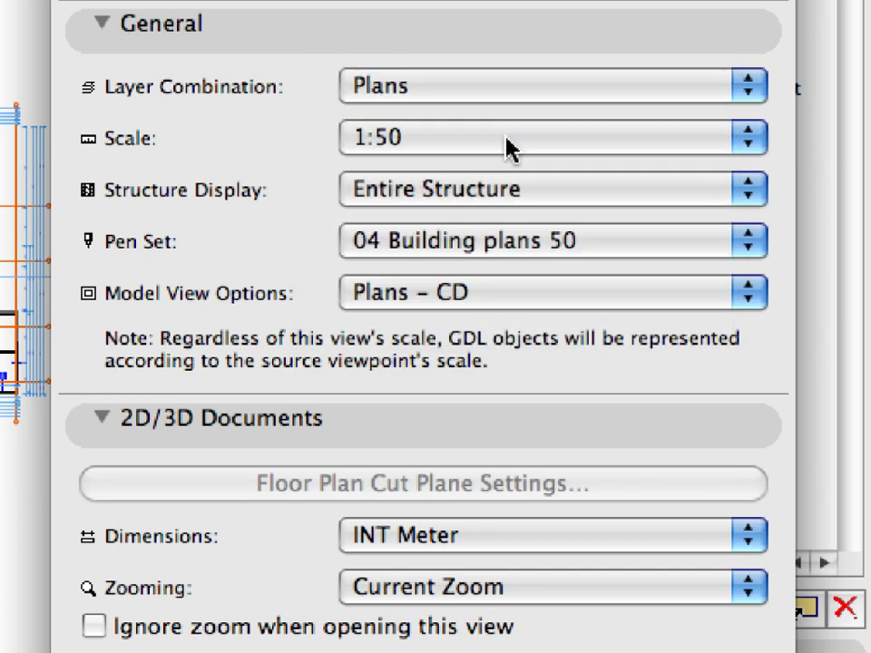
pyautogui.click(587, 190)
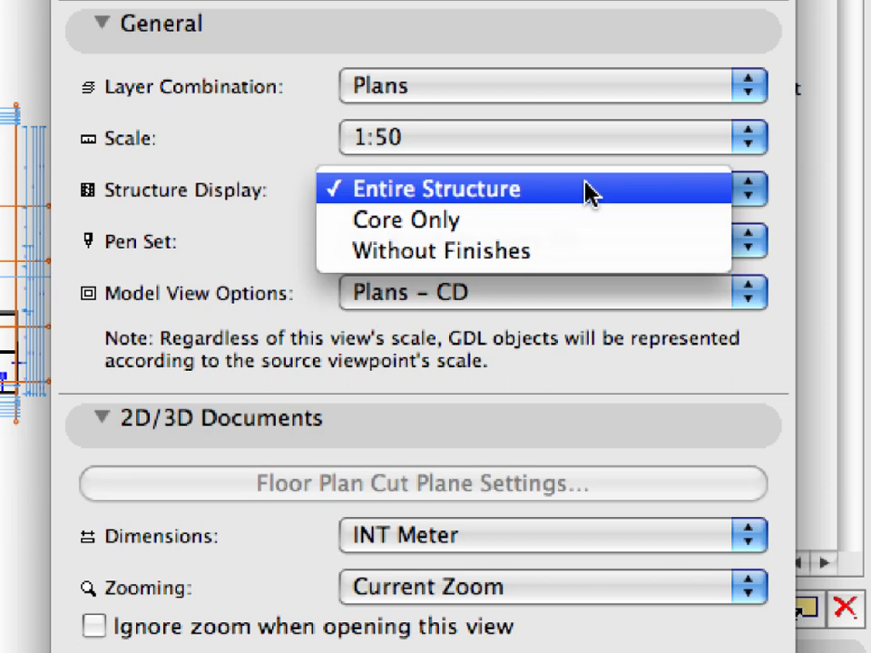
pyautogui.click(589, 190)
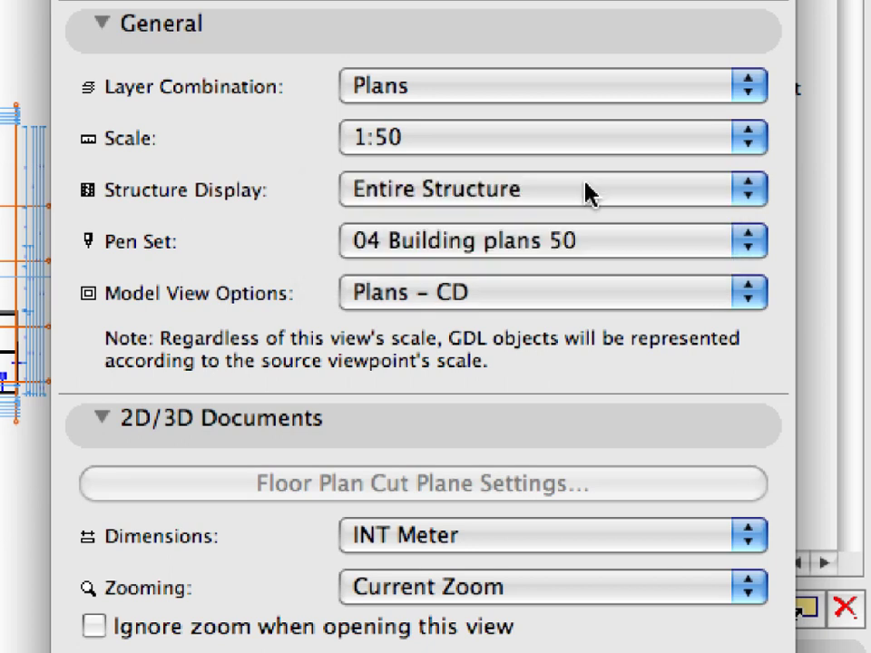
pyautogui.click(628, 241)
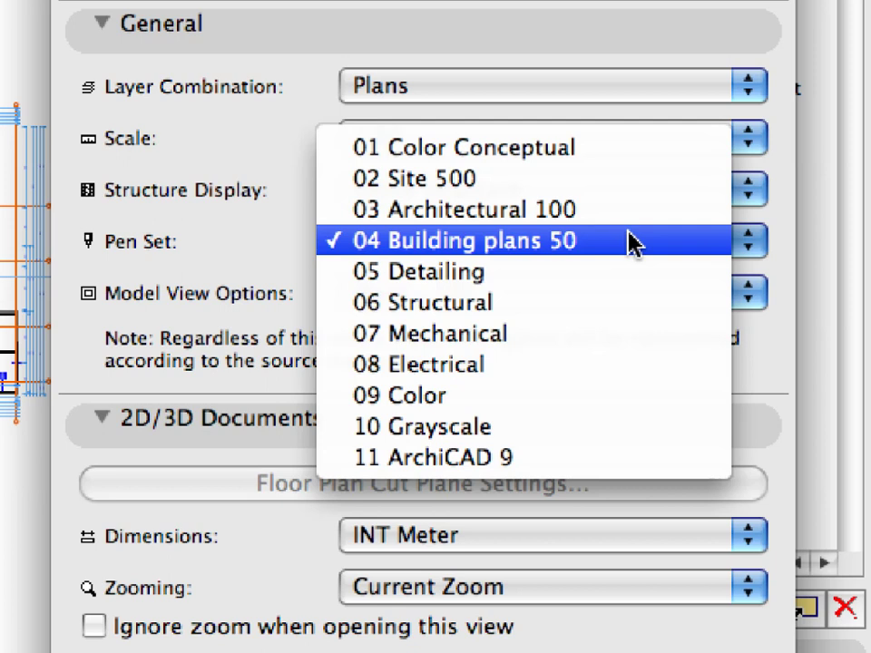
pyautogui.click(629, 243)
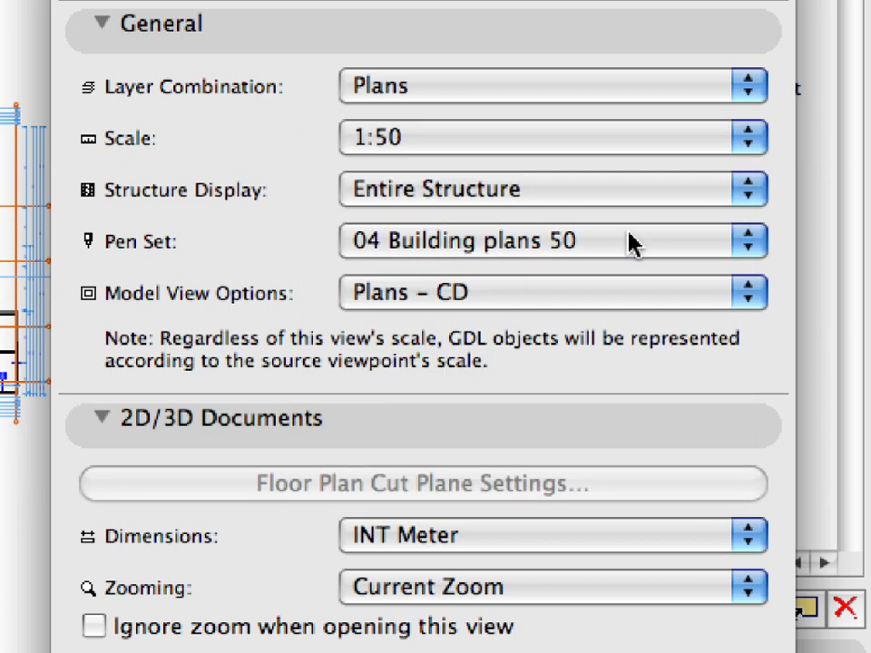
pyautogui.click(628, 305)
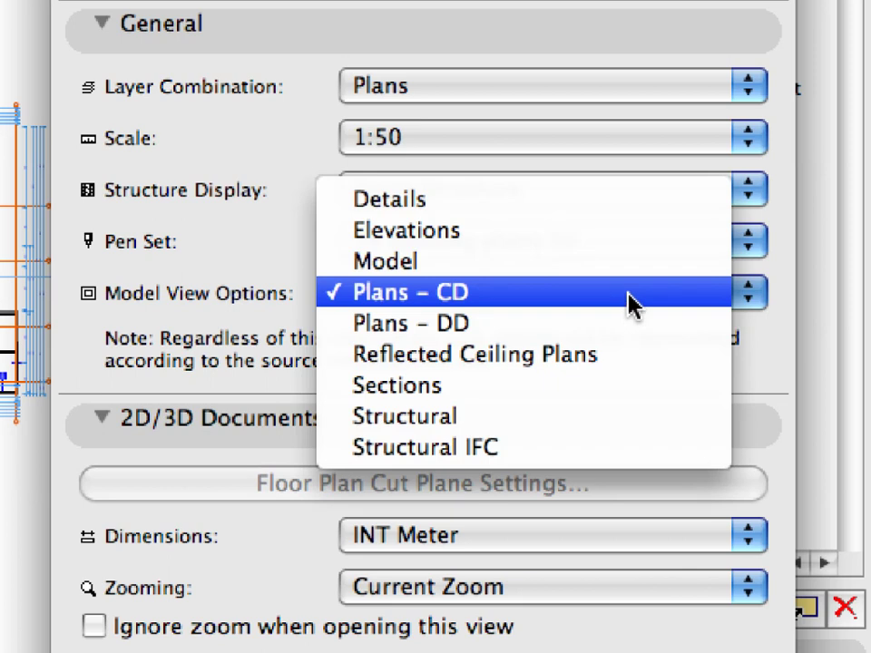
pyautogui.click(630, 305)
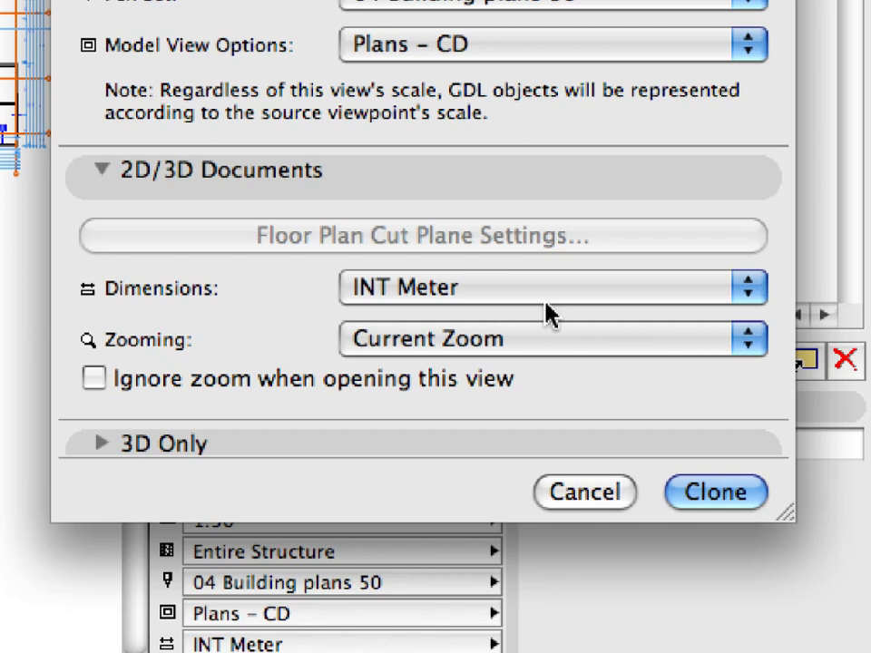
# Use INT Meter dimensions and Fit in window zooming for the cloned views, and create the Stories clone
pyautogui.click(546, 298)
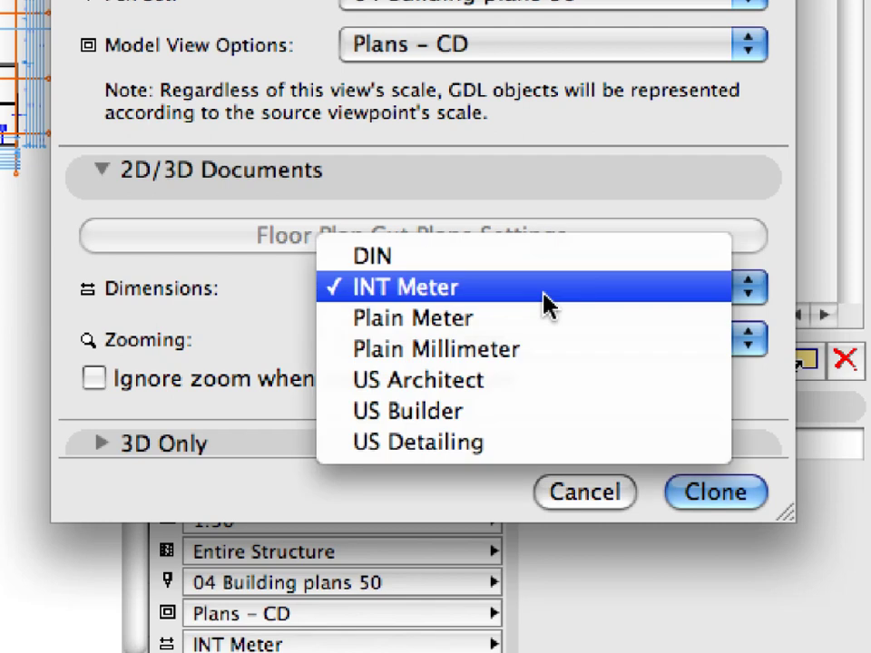
pyautogui.click(546, 303)
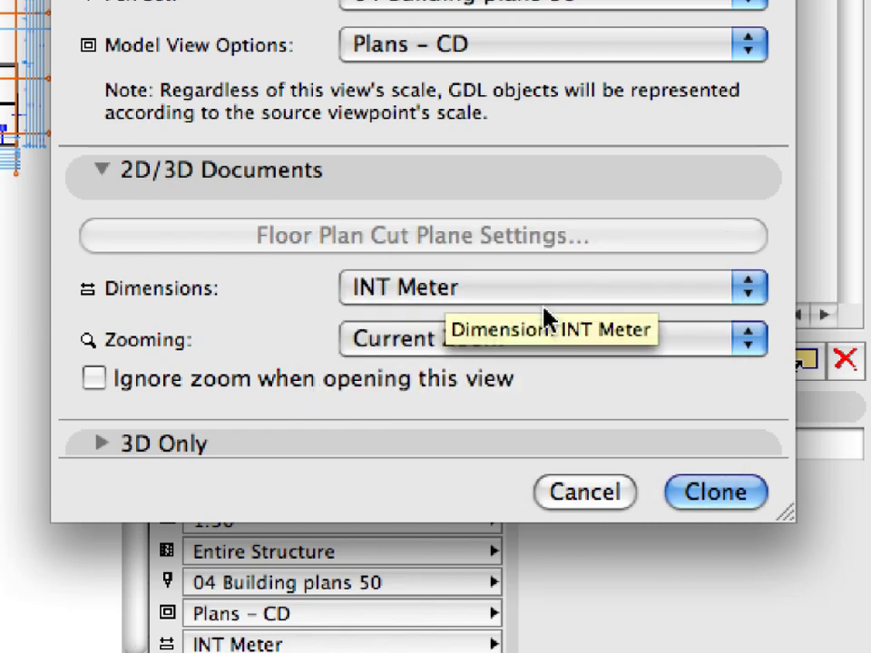
pyautogui.click(549, 339)
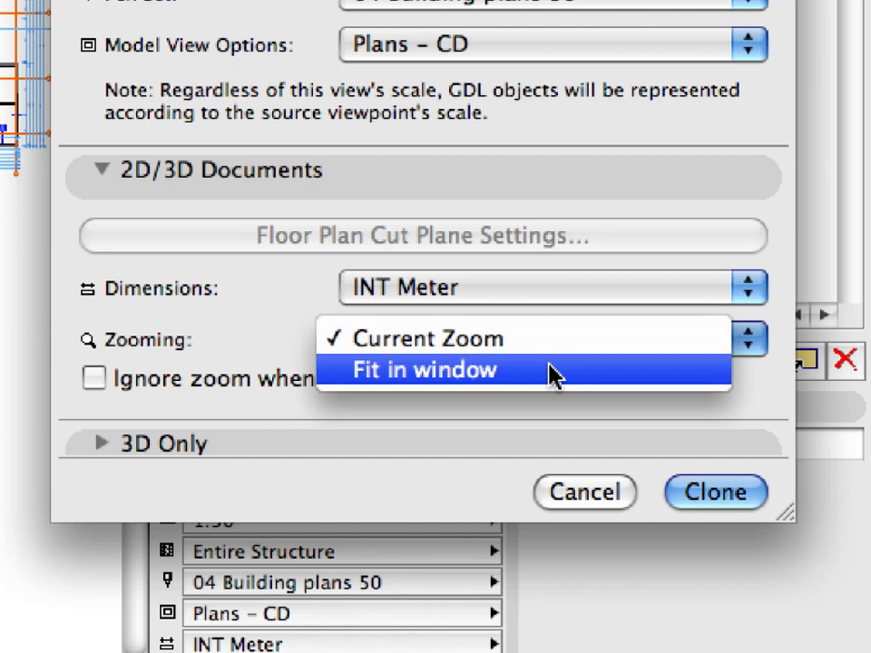
pyautogui.click(550, 370)
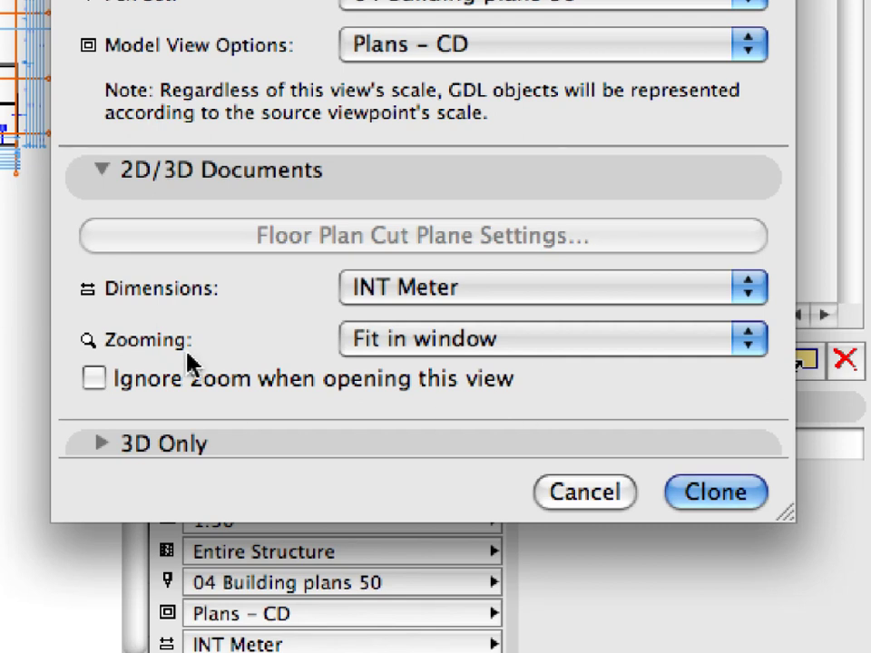
pyautogui.click(717, 492)
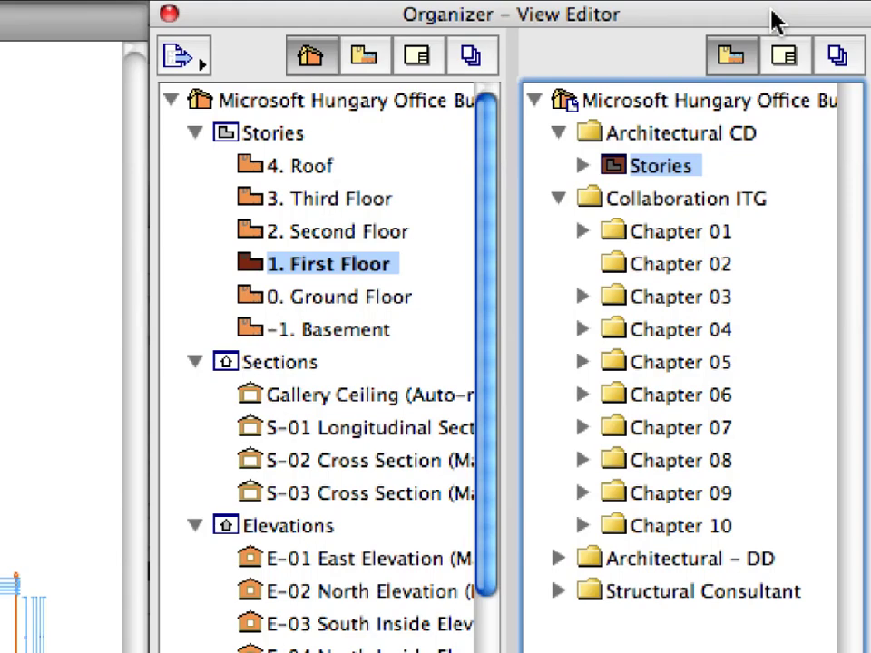
# Collapse Collaboration ITG, expand the cloned Stories folder to examine its First Floor view's settings, and collapse Stories again
pyautogui.click(560, 199)
pyautogui.click(584, 166)
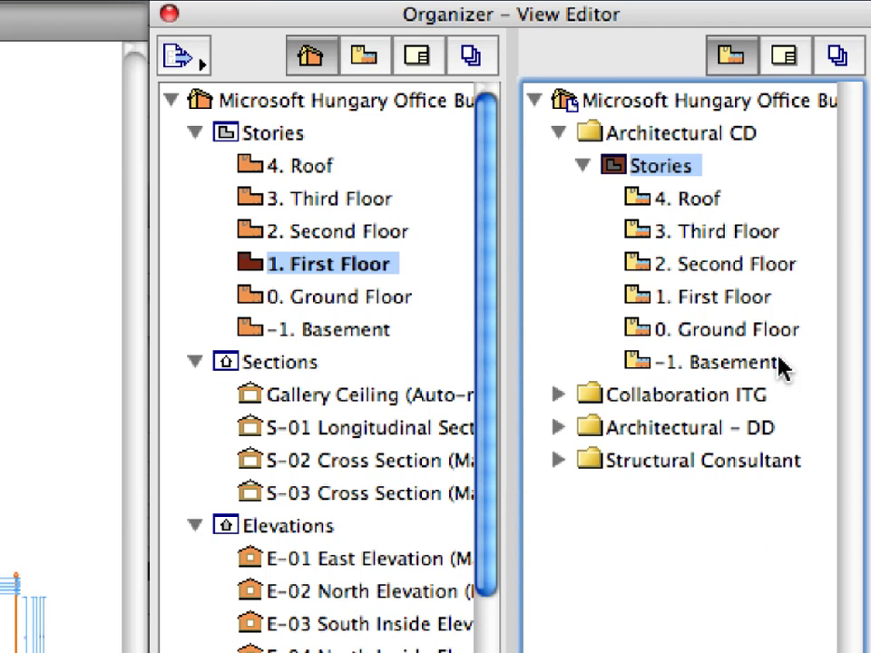
pyautogui.click(731, 300)
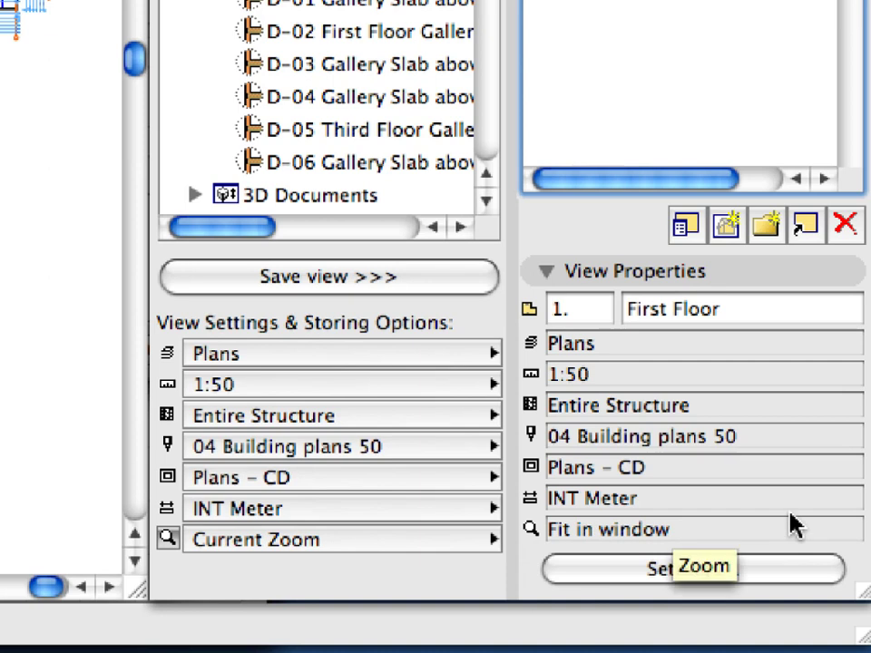
pyautogui.click(798, 570)
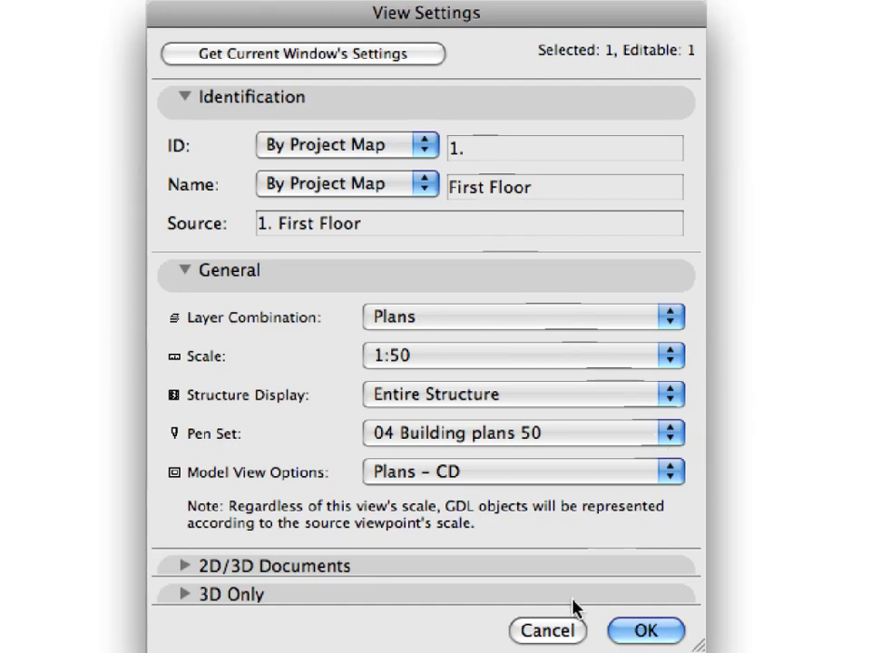
pyautogui.click(575, 632)
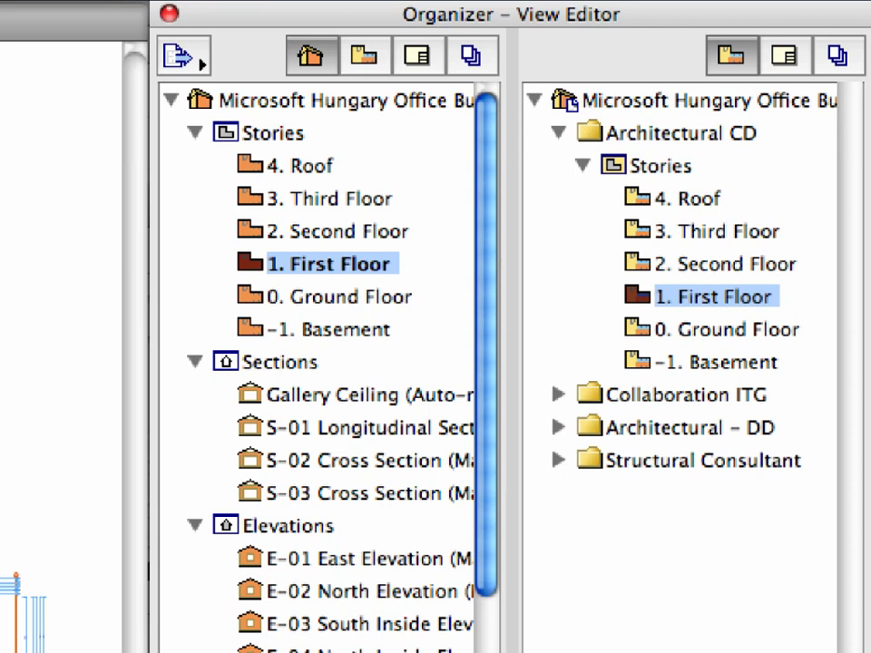
pyautogui.click(582, 166)
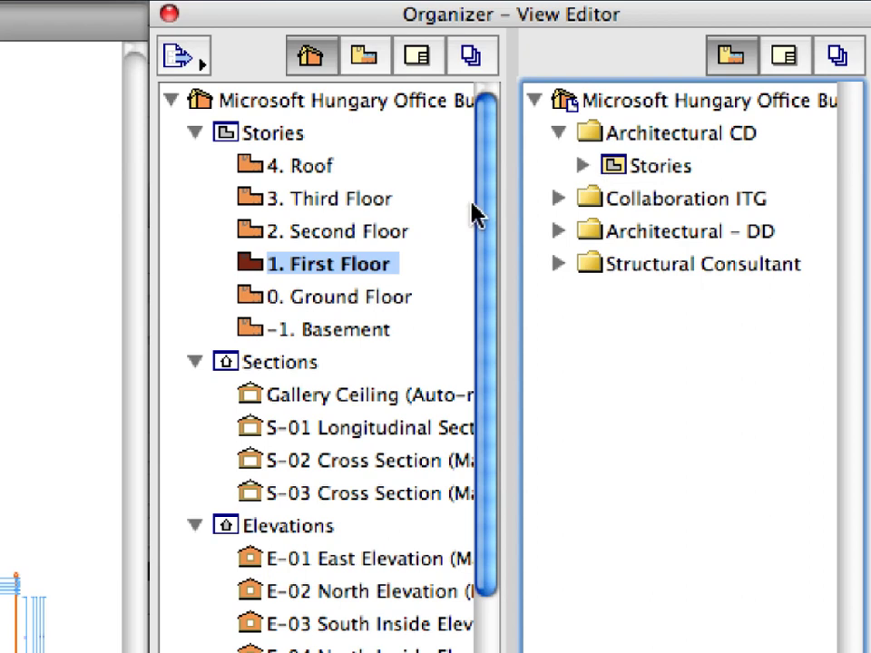
# For the Project Map's Sections folder, set the layer combination to Sections and the zoom to Fit in Window
pyautogui.click(311, 365)
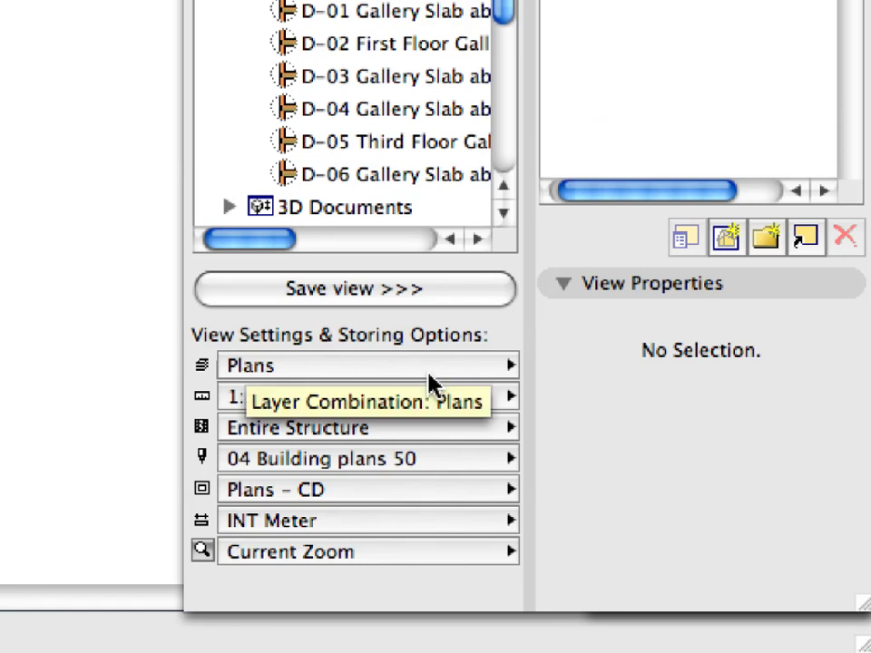
pyautogui.click(431, 366)
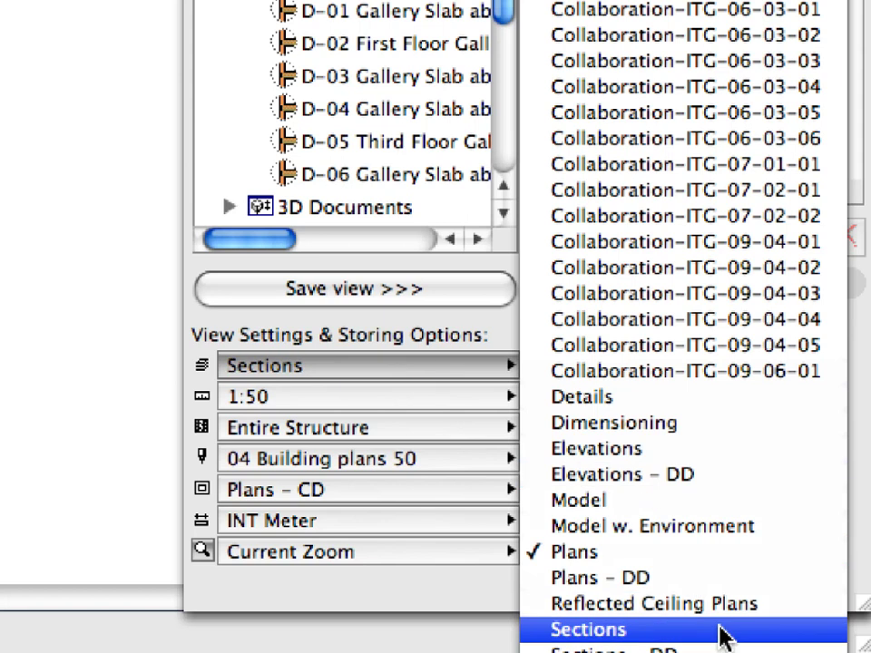
pyautogui.click(720, 627)
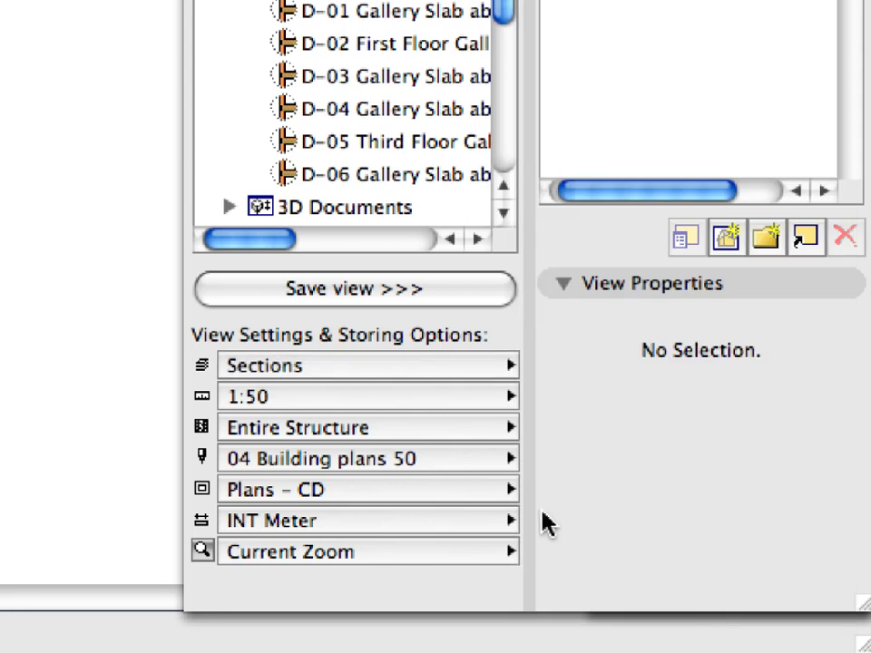
pyautogui.click(449, 556)
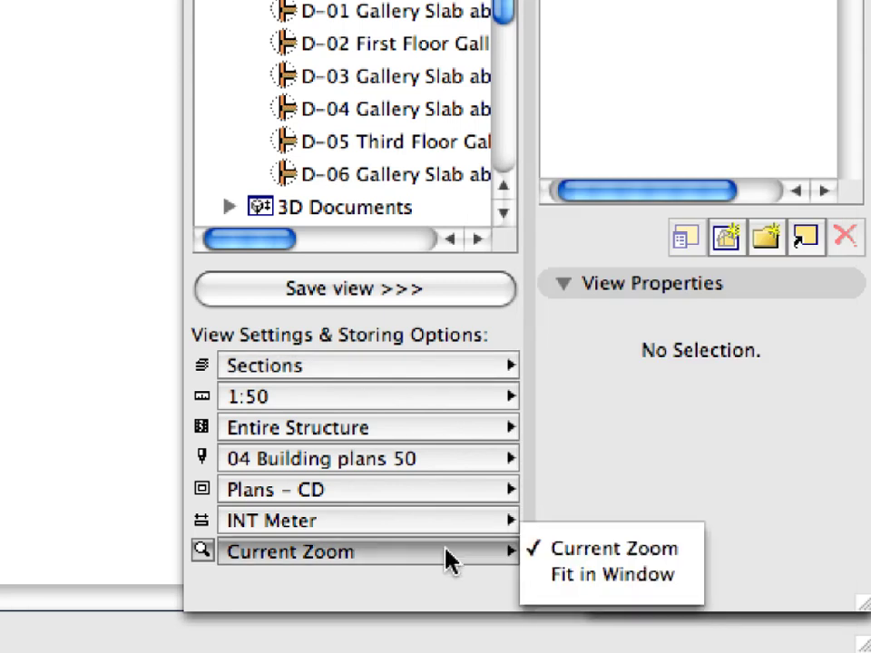
pyautogui.click(682, 577)
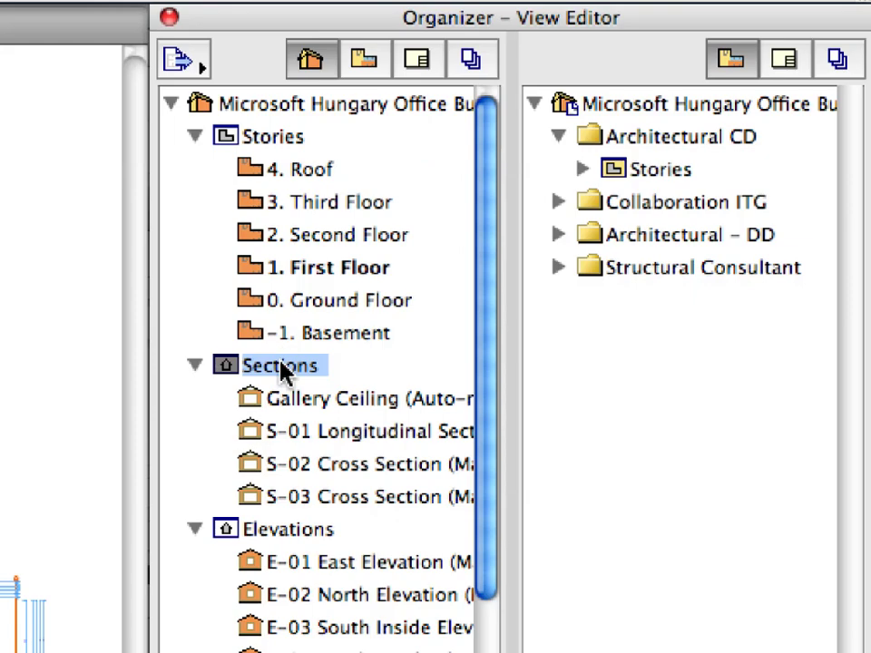
# Save the Project Map's Sections folder as views inside Architectural CD, directly below Stories
pyautogui.click(283, 368)
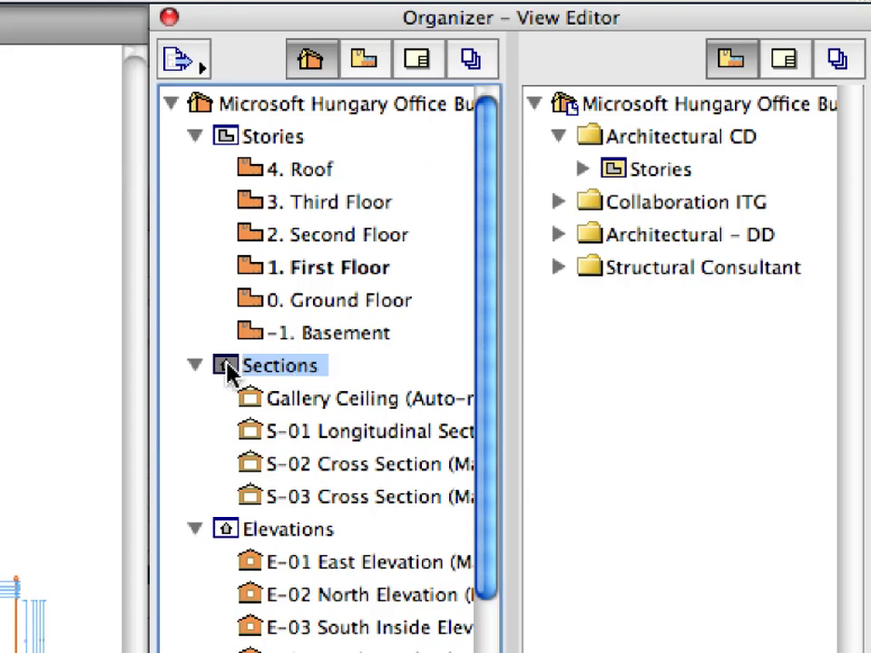
pyautogui.moveTo(227, 370); pyautogui.dragTo(689, 185)
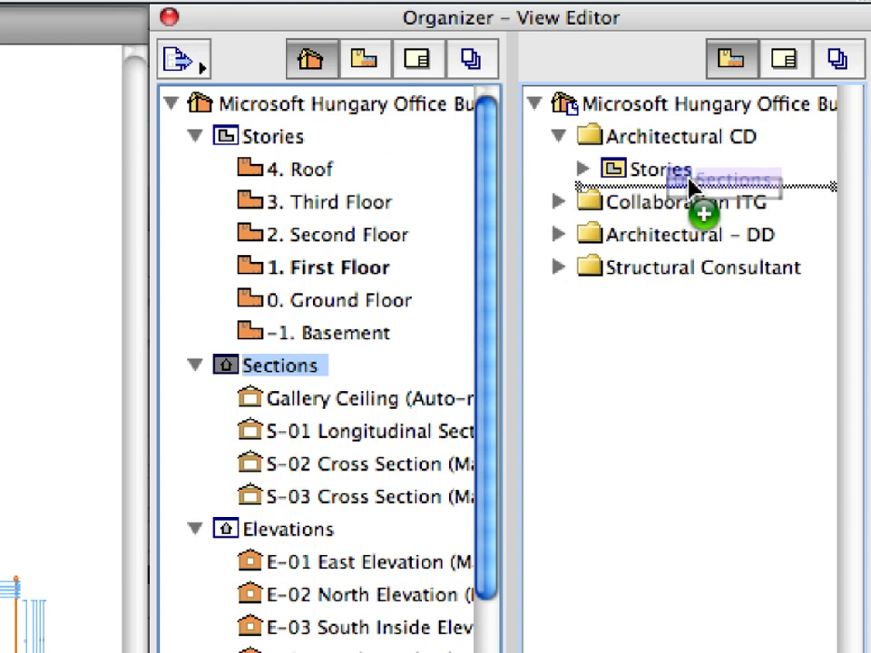
pyautogui.moveTo(690, 185); pyautogui.dragTo(689, 187)
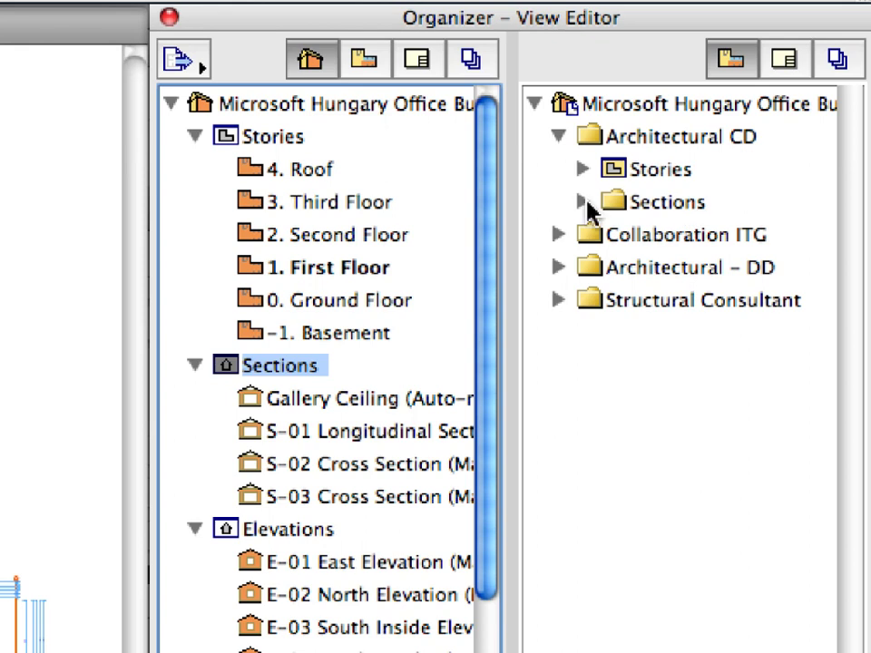
# Expand the new Sections folder in Architectural CD and examine each section view it contains
pyautogui.click(584, 203)
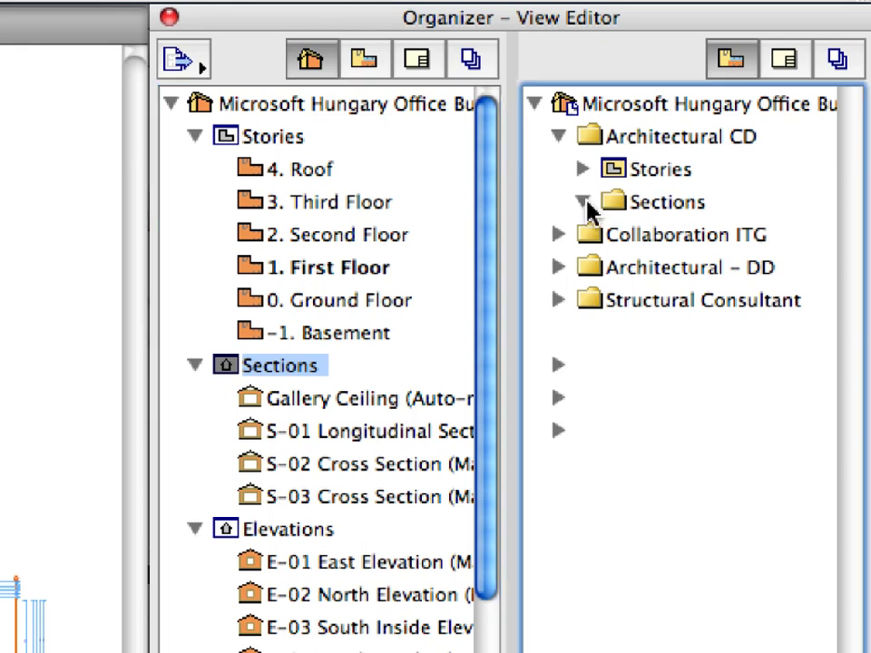
pyautogui.click(681, 205)
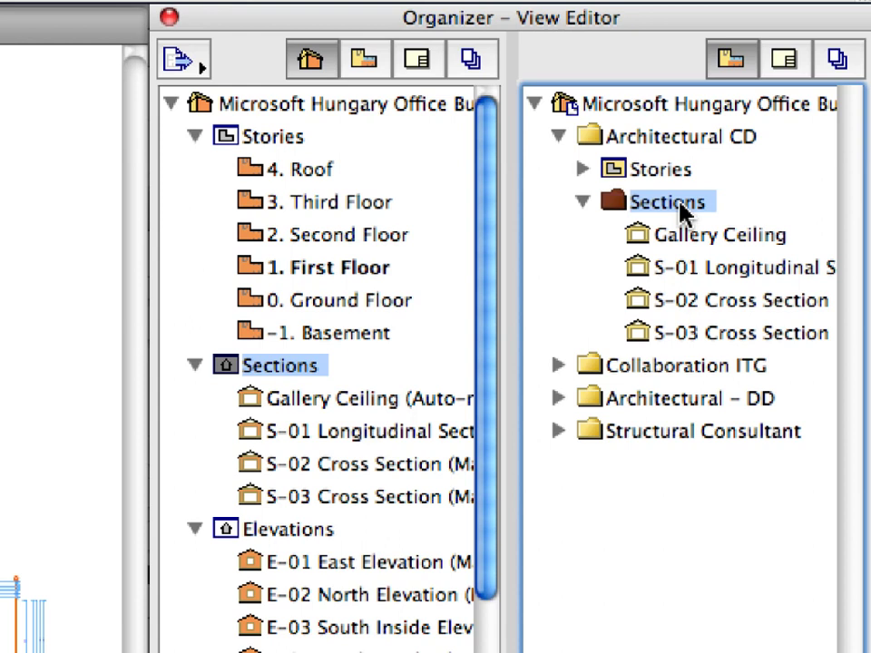
pyautogui.click(736, 237)
pyautogui.click(745, 272)
pyautogui.click(744, 301)
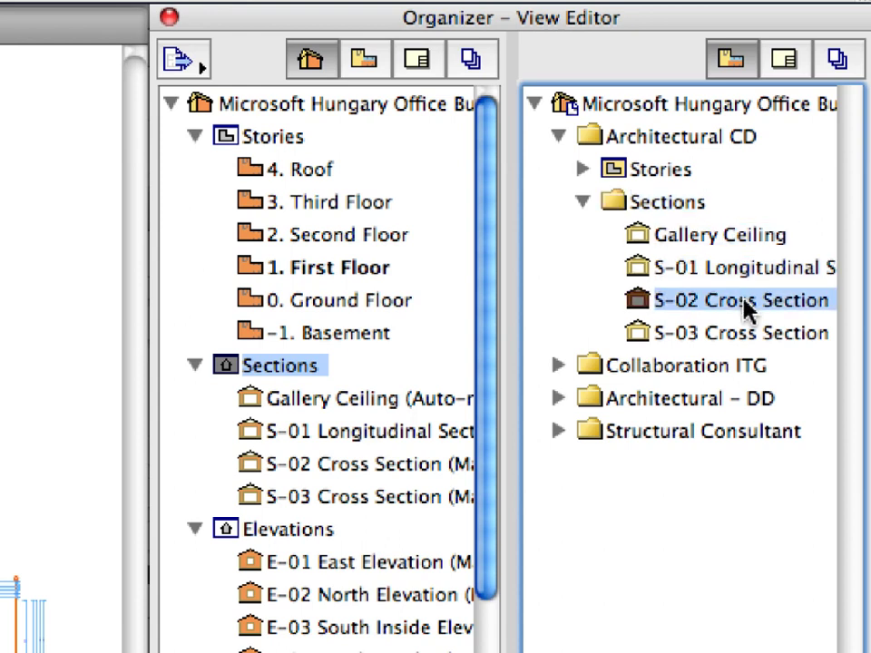
pyautogui.click(743, 333)
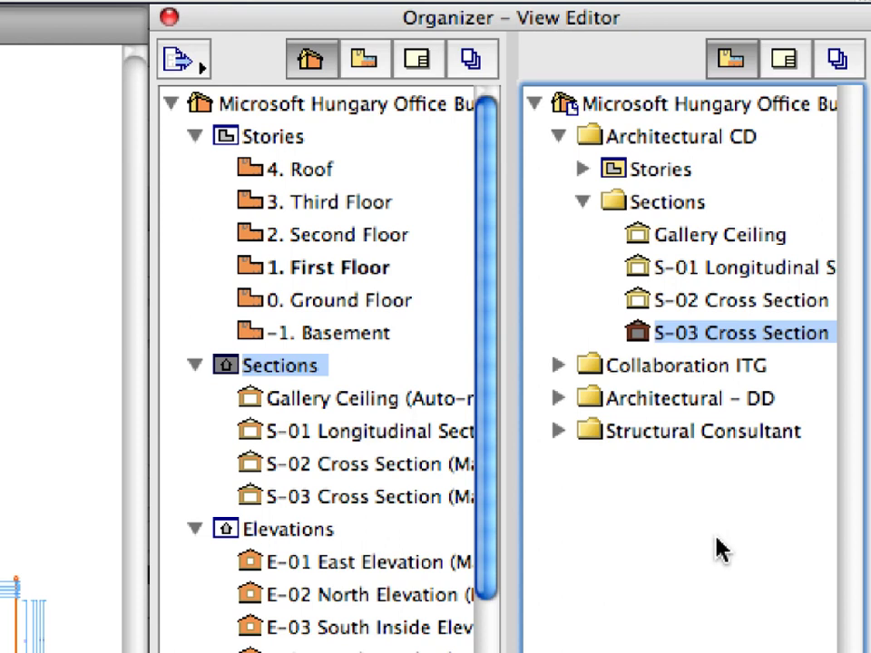
pyautogui.click(694, 202)
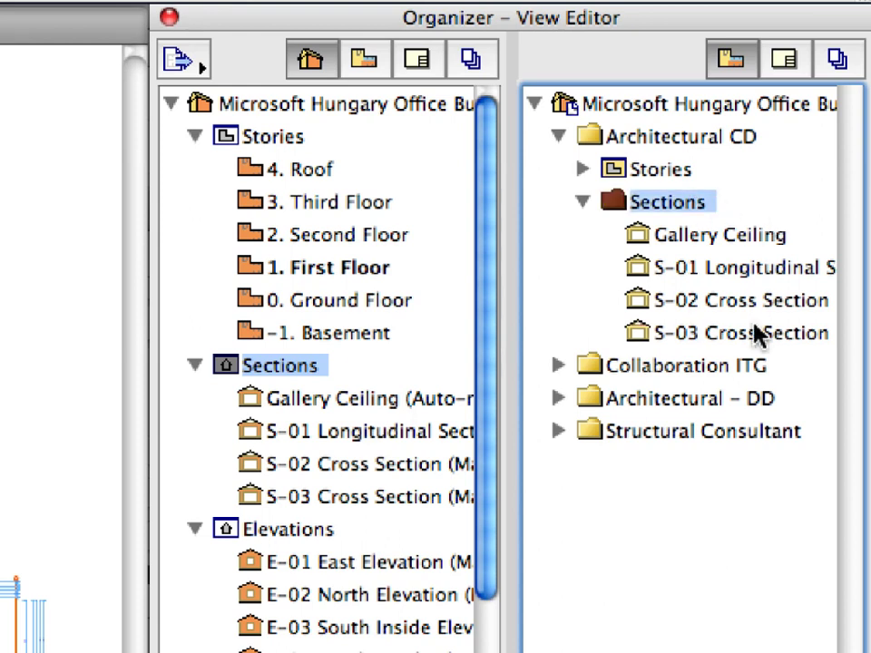
# Delete the Gallery Ceiling view from Architectural CD's Sections folder and collapse that folder
pyautogui.click(722, 239)
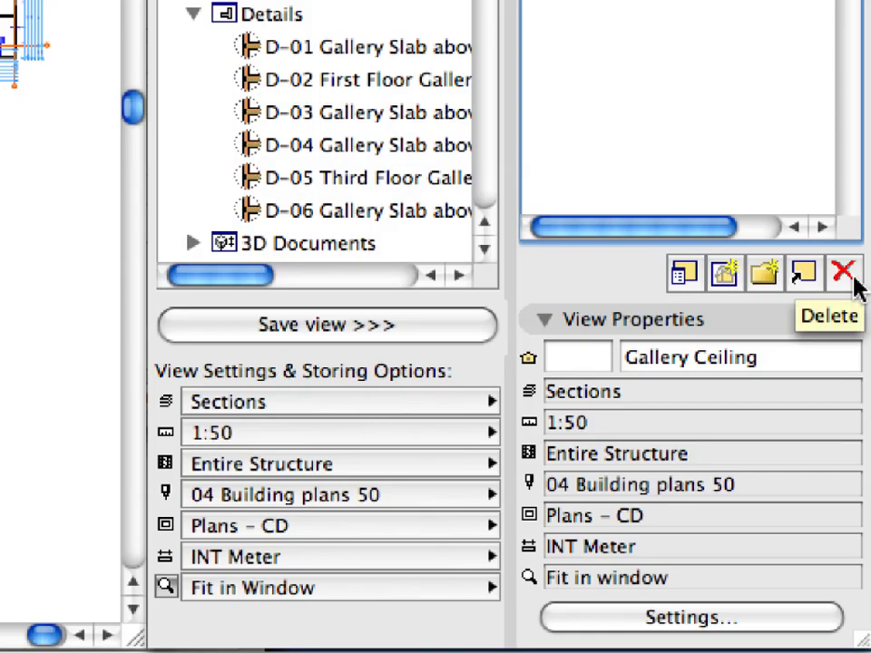
pyautogui.click(851, 277)
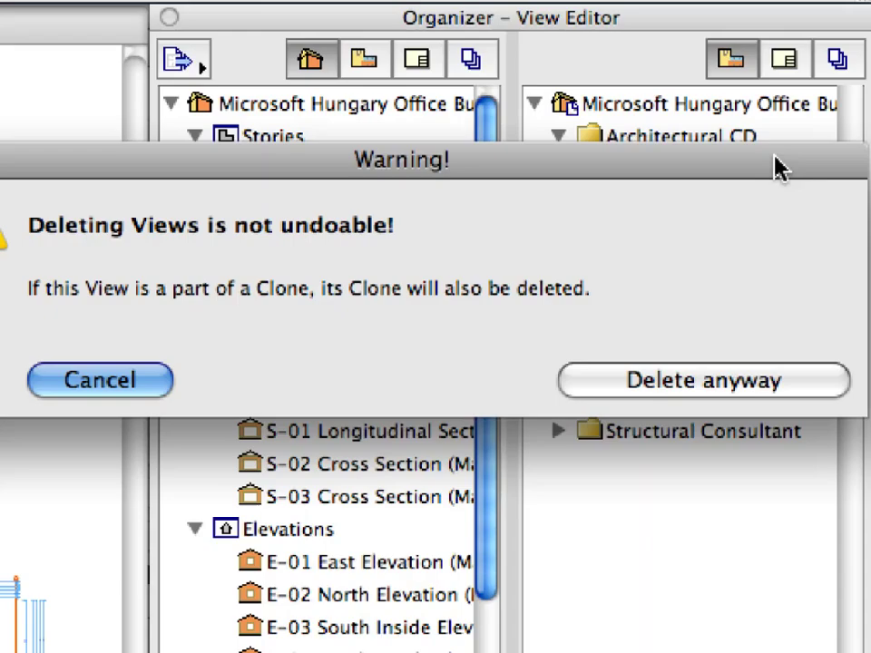
pyautogui.click(812, 388)
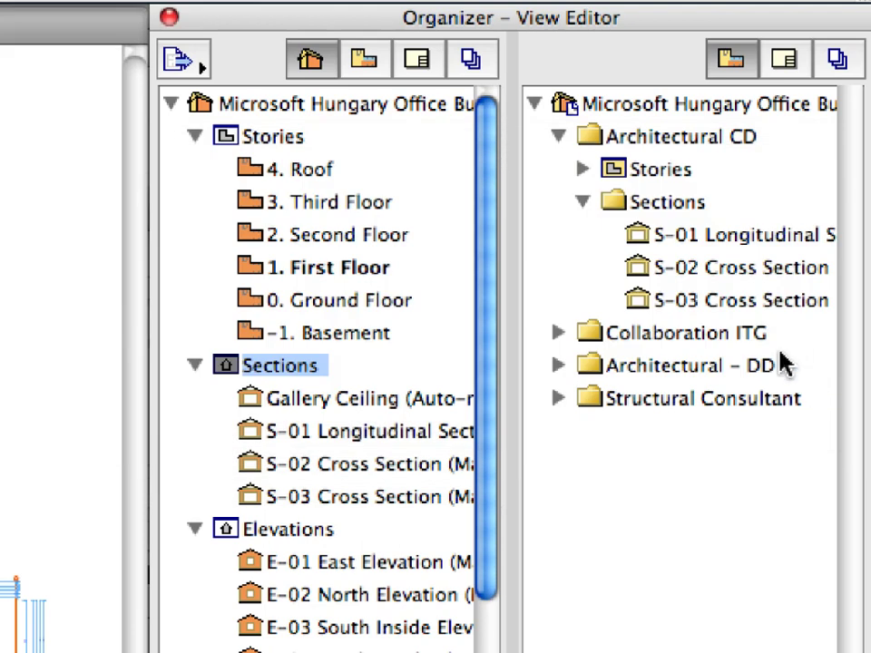
pyautogui.click(584, 203)
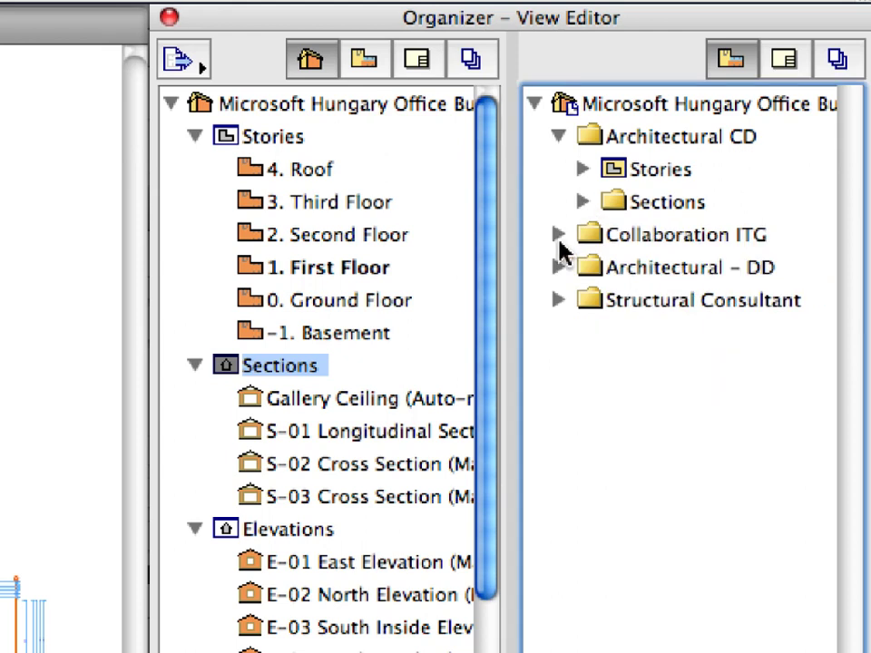
# For the Project Map's Elevations folder, set the layer combination to Elevations, the scale to 1:50 and the structure display to Entire Structure
pyautogui.click(327, 536)
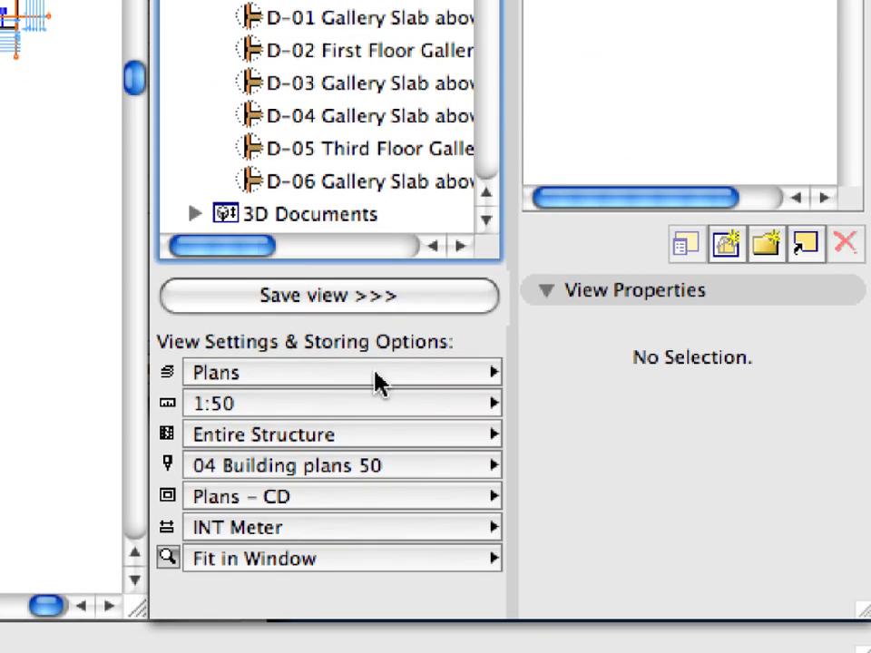
pyautogui.click(374, 399)
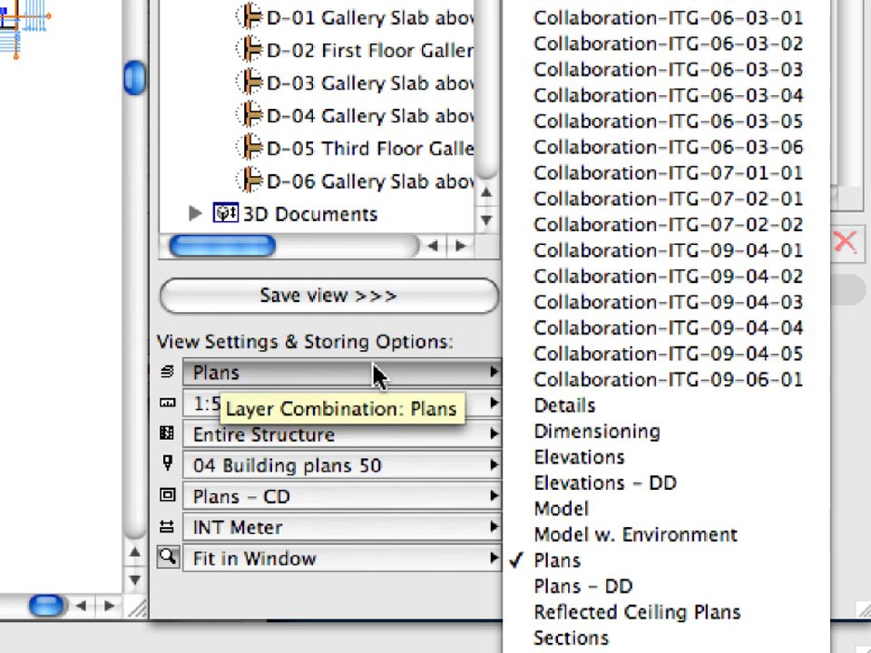
pyautogui.click(640, 467)
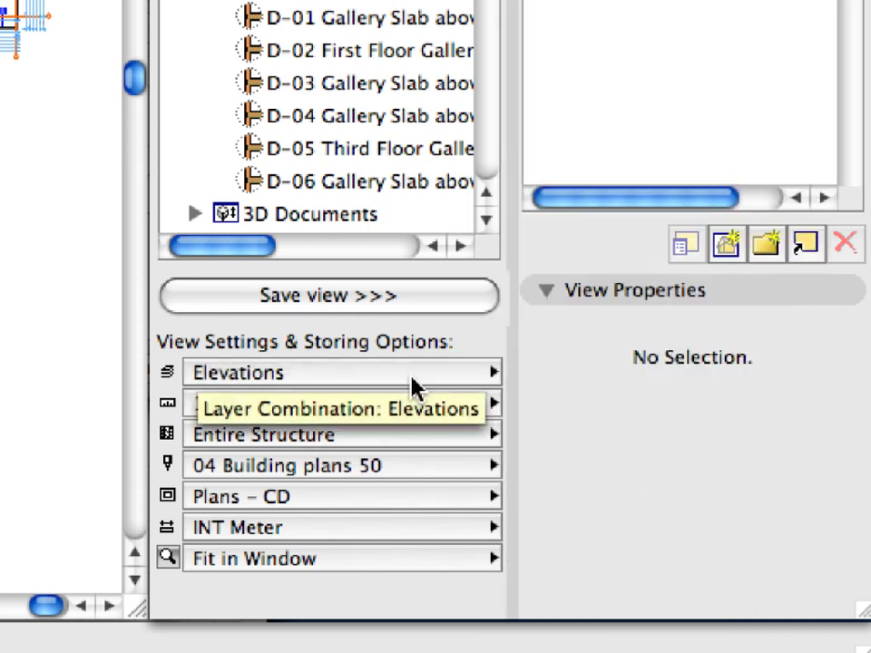
pyautogui.click(412, 406)
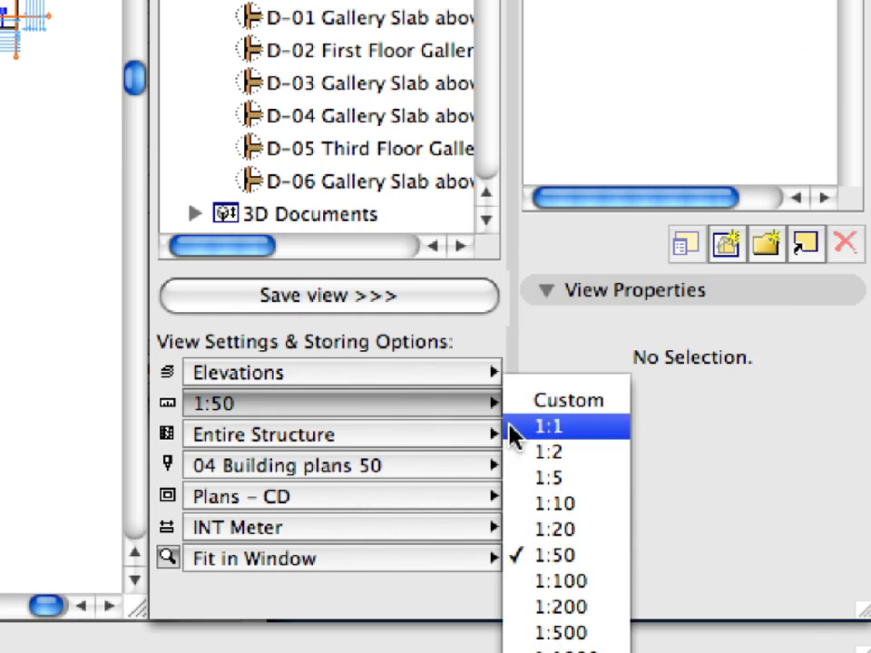
pyautogui.click(566, 555)
pyautogui.click(460, 438)
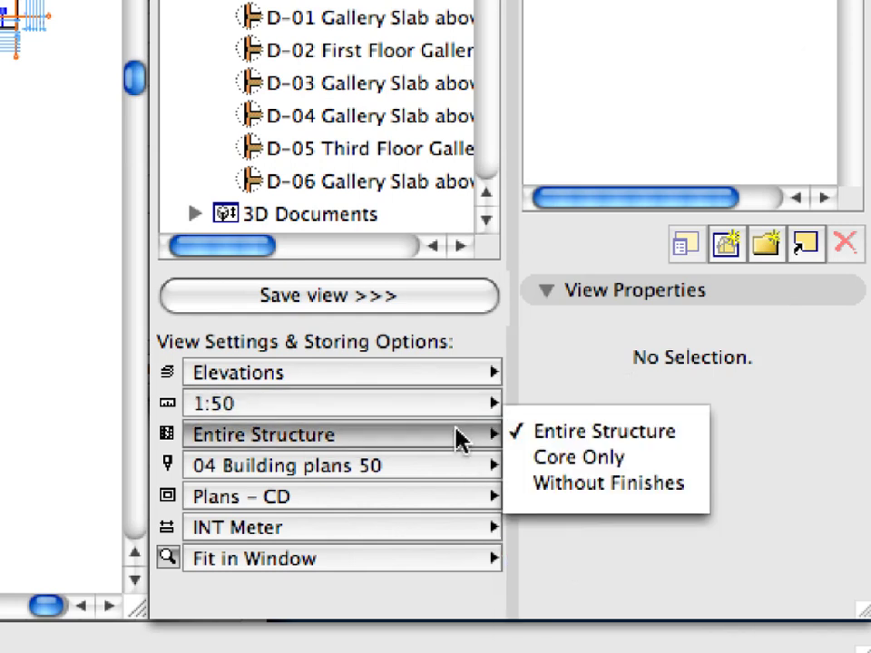
pyautogui.click(591, 438)
# For the Elevations views, choose pen set 04 Building plans 50, model view options Plans – CD, INT Meter dimensions and Fit in Window zoom
pyautogui.click(467, 467)
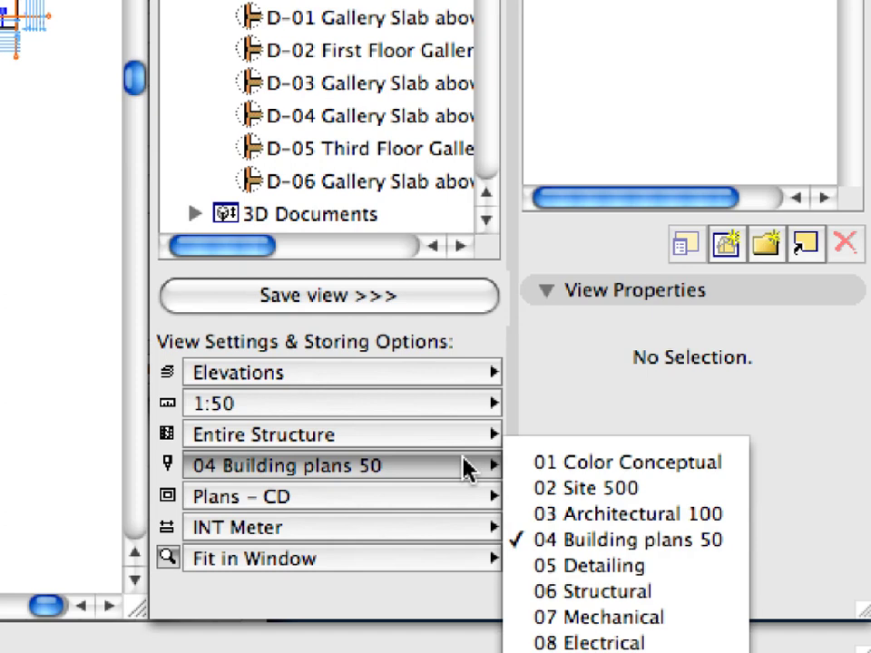
pyautogui.click(581, 537)
pyautogui.click(477, 499)
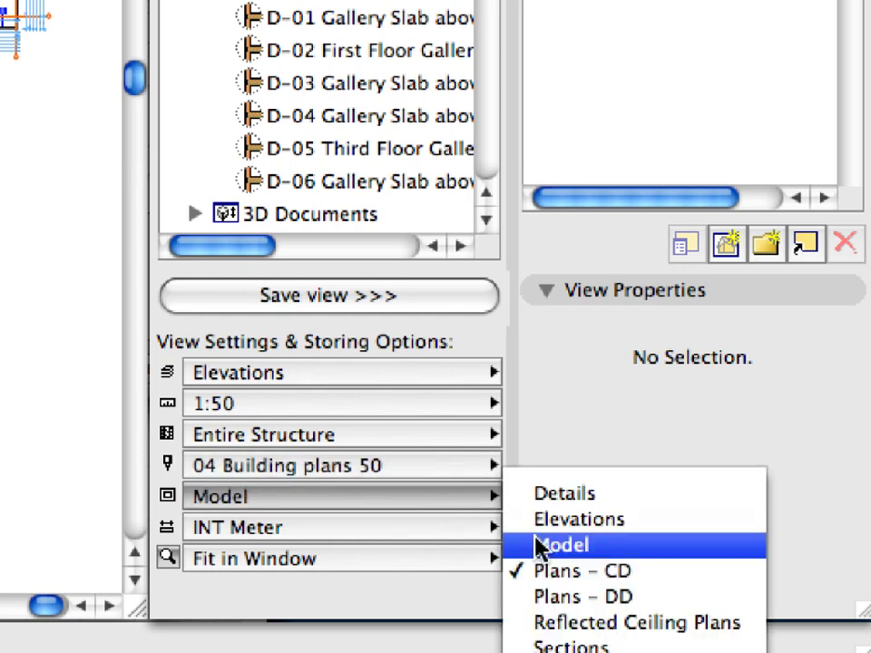
pyautogui.click(649, 575)
pyautogui.click(483, 528)
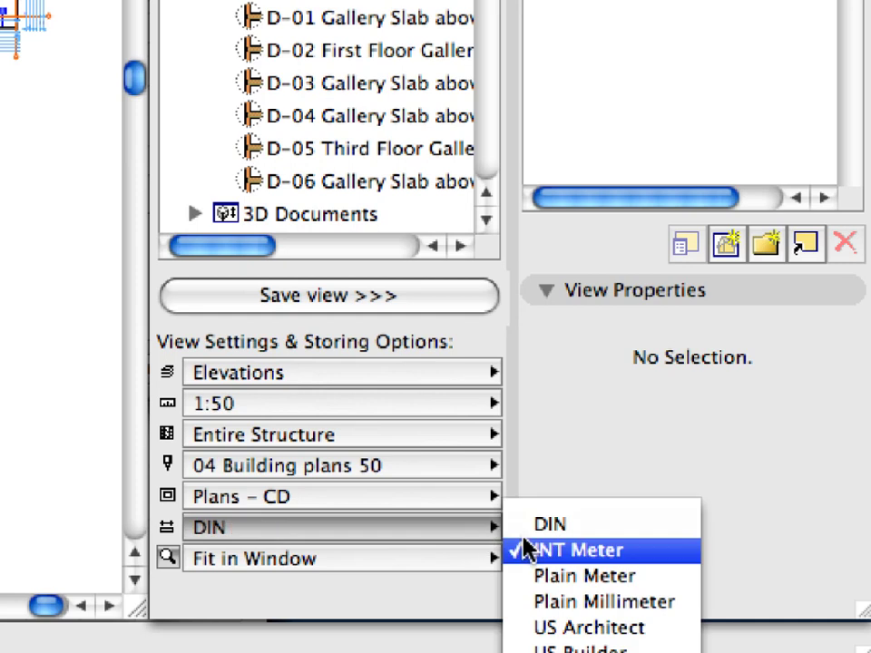
pyautogui.click(606, 558)
pyautogui.click(474, 558)
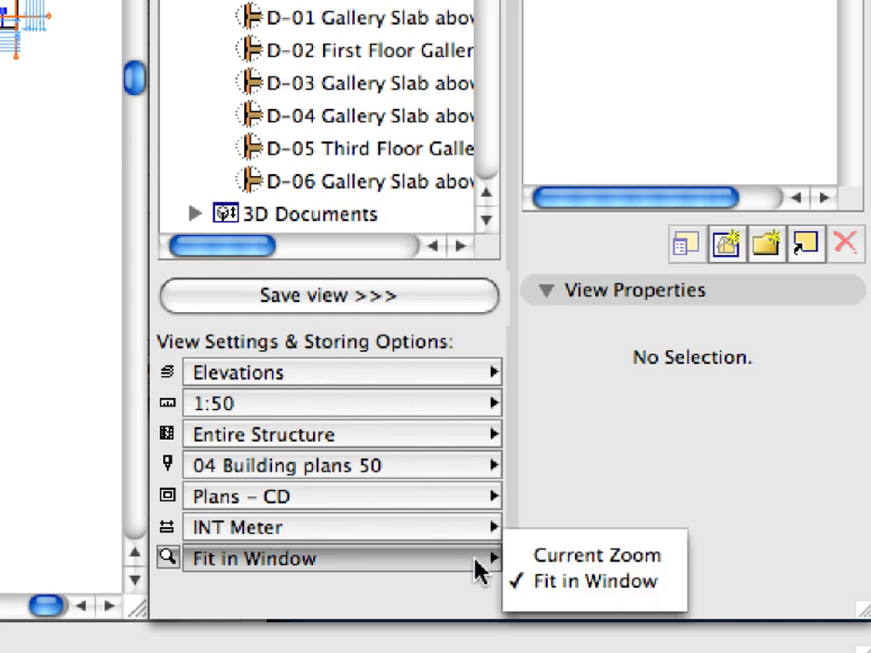
pyautogui.click(643, 585)
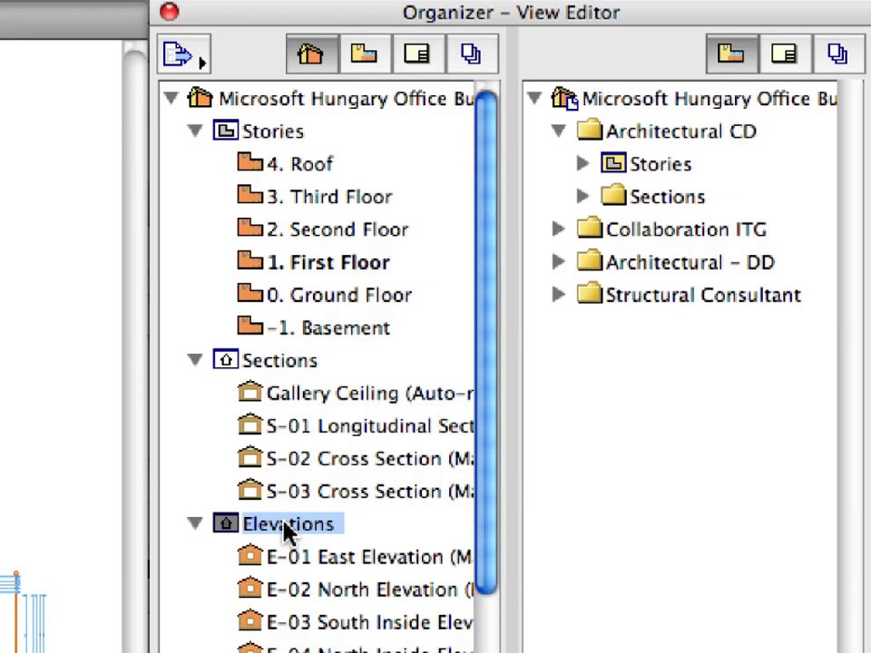
# Save the Project Map's Elevations folder as views in Architectural CD, directly below Sections, and expand the new folder
pyautogui.click(283, 523)
pyautogui.moveTo(284, 526); pyautogui.dragTo(670, 214)
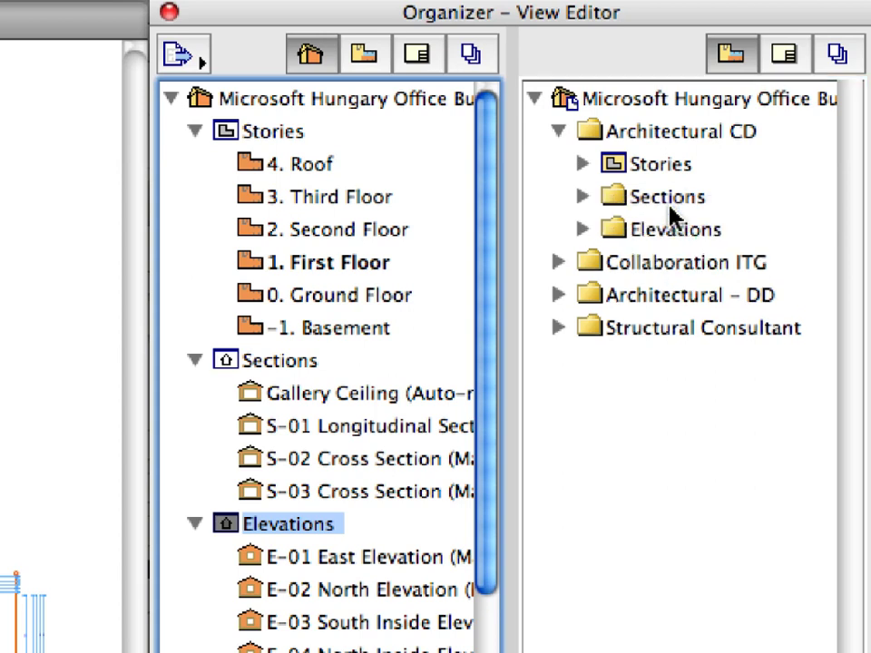
pyautogui.click(614, 234)
pyautogui.click(582, 230)
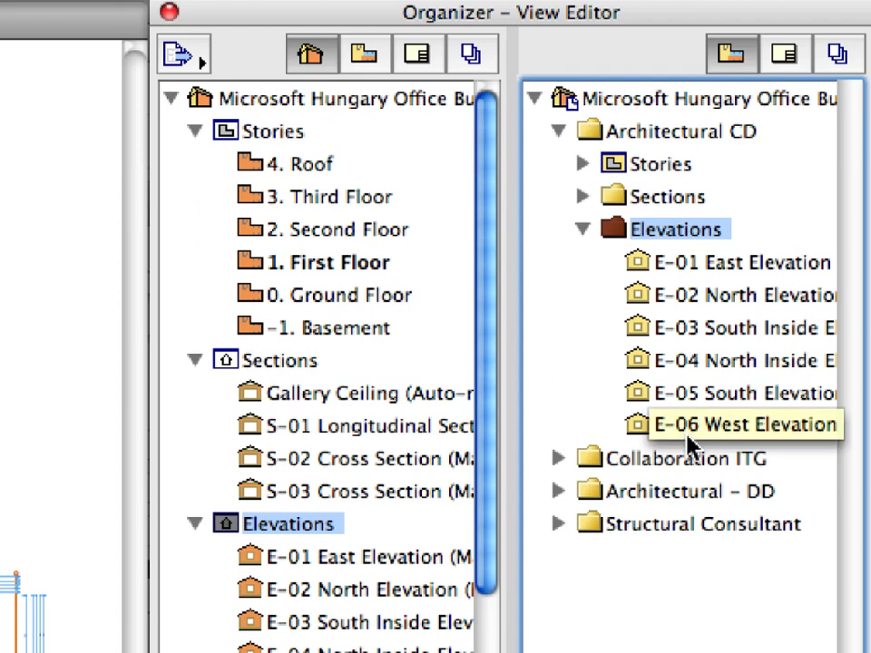
# Collapse Sections, Elevations and Stories in the Project Map, and the Elevations folder in Architectural CD
pyautogui.click(196, 361)
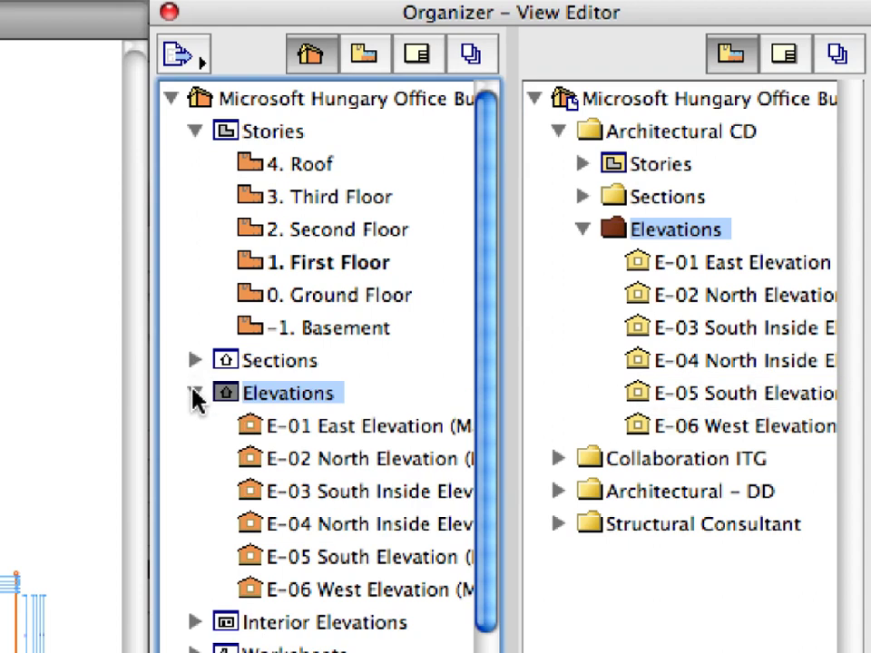
pyautogui.click(195, 393)
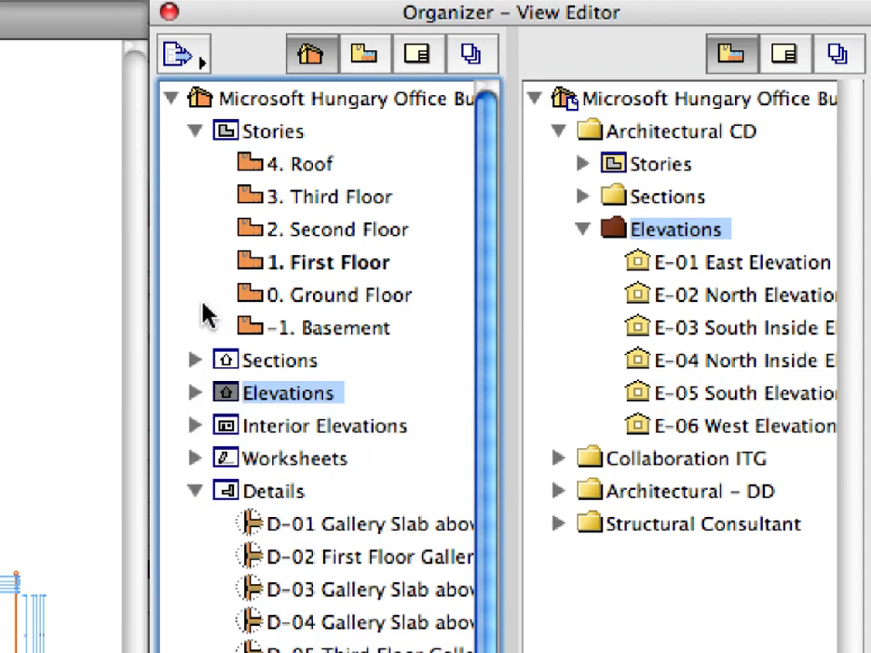
pyautogui.click(197, 134)
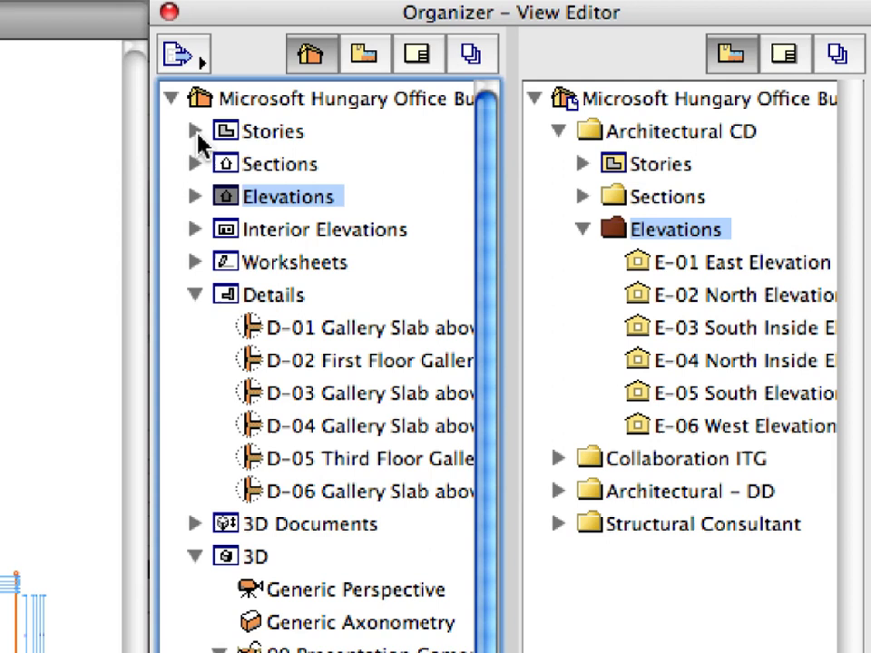
pyautogui.click(583, 230)
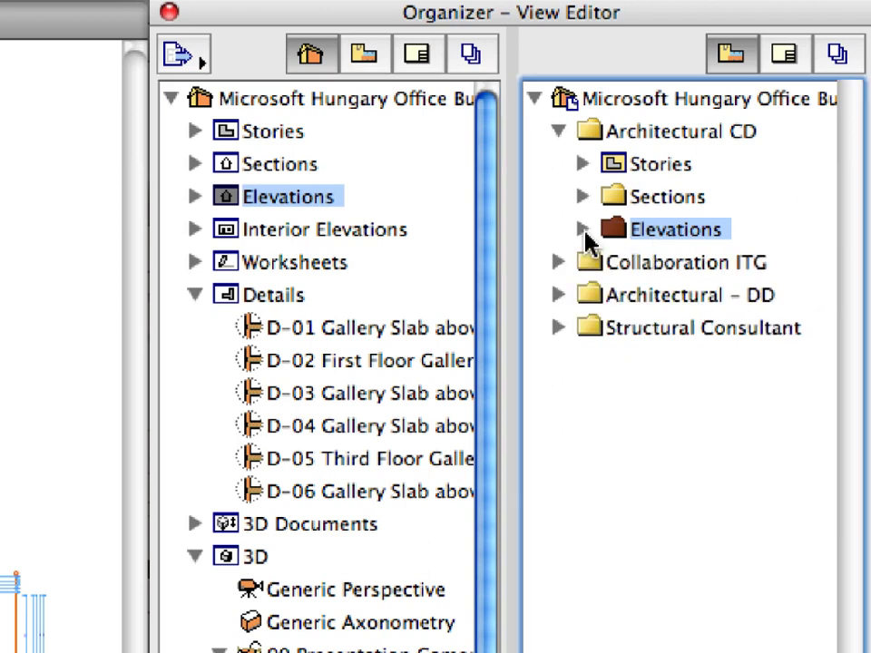
# Switch the source tree to the View Map, collapse Collaboration ITG and expand Architectural – DD
pyautogui.click(386, 64)
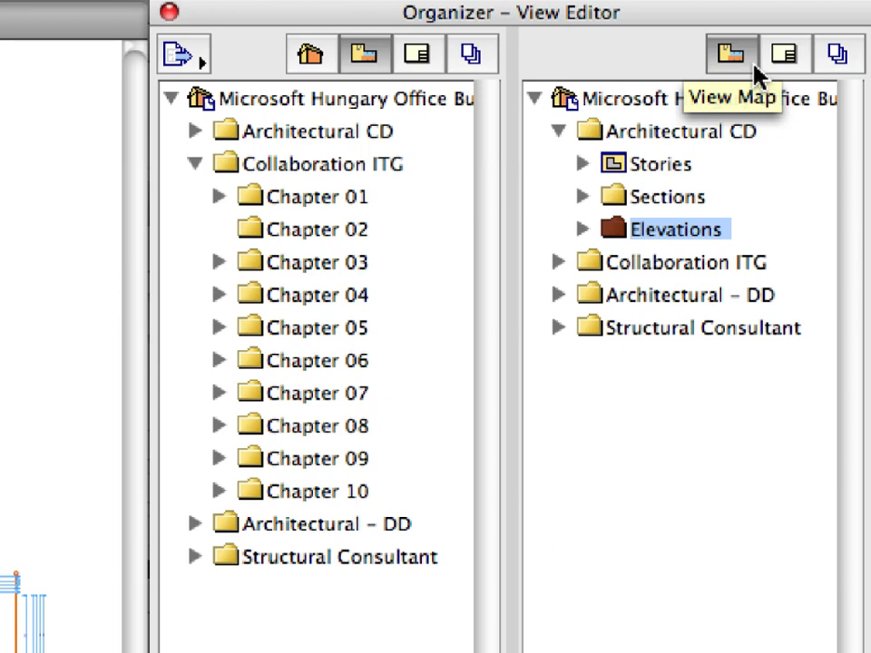
pyautogui.click(195, 164)
pyautogui.click(195, 197)
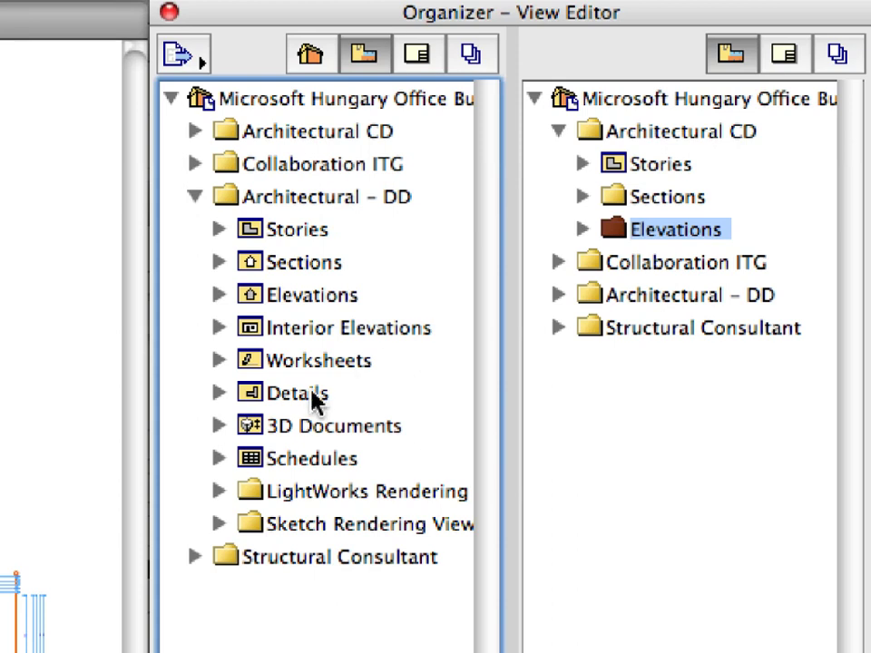
# Copy the Details and Schedules clone folders from Architectural – DD into Architectural CD below Elevations, and expand both copies
pyautogui.click(299, 393)
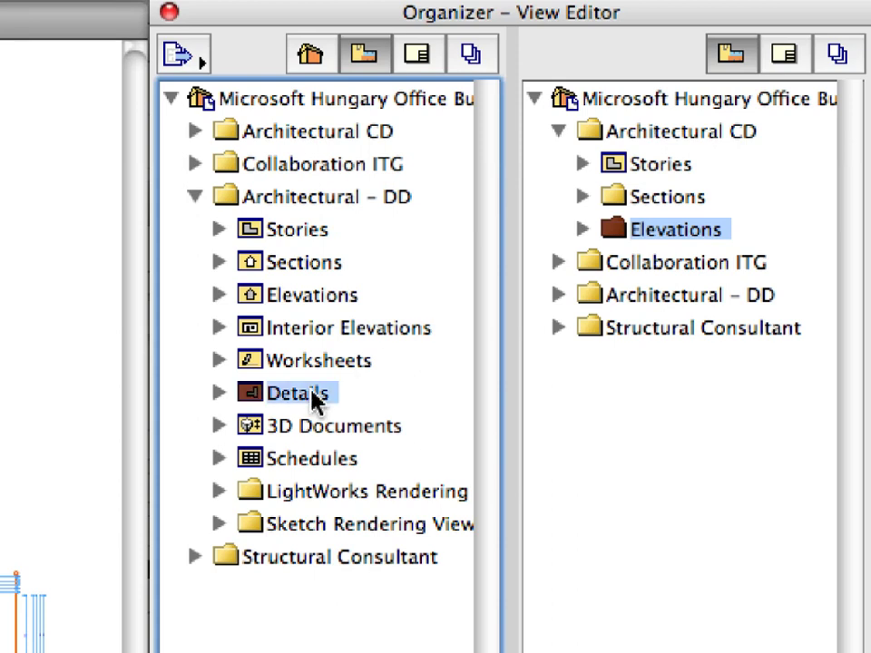
pyautogui.keyDown('super'); pyautogui.click(315, 461); pyautogui.keyUp('super')
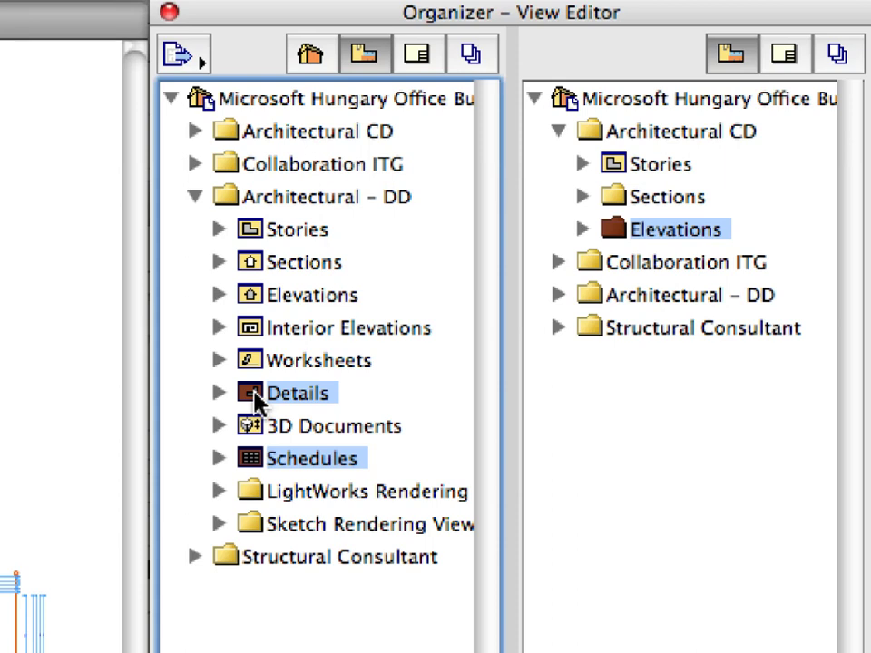
pyautogui.moveTo(255, 395); pyautogui.dragTo(653, 246)
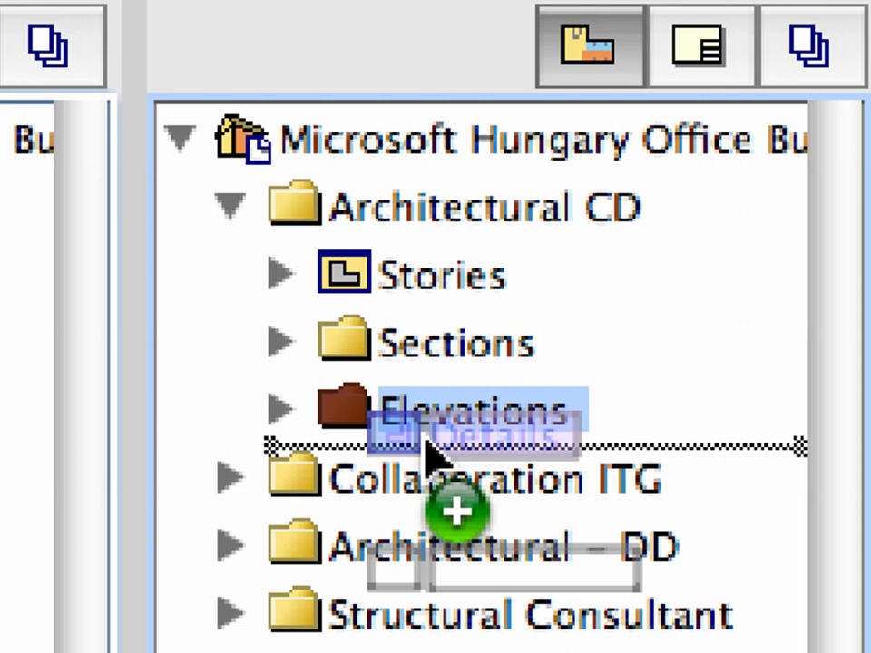
pyautogui.moveTo(425, 440); pyautogui.dragTo(425, 441)
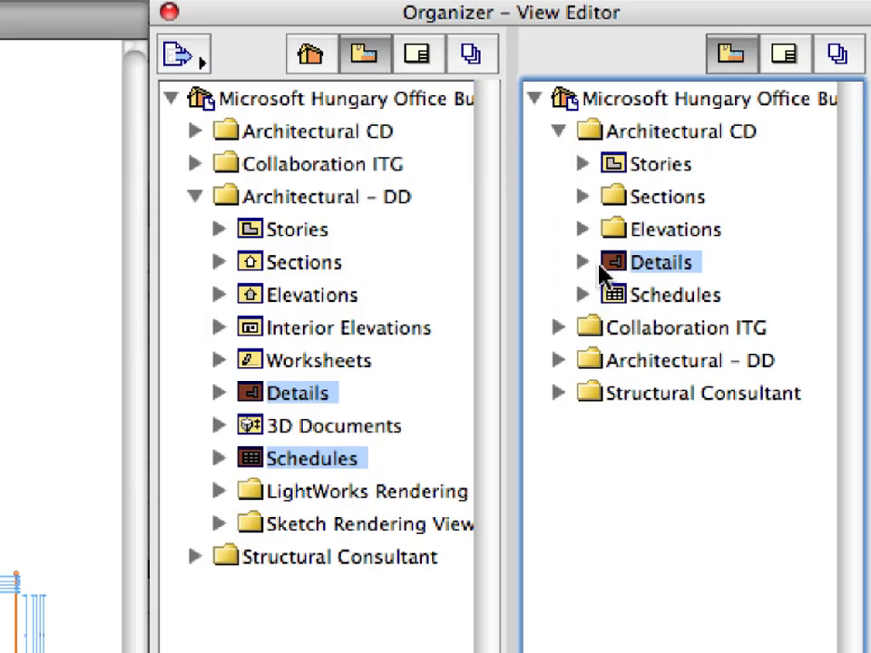
pyautogui.click(277, 470)
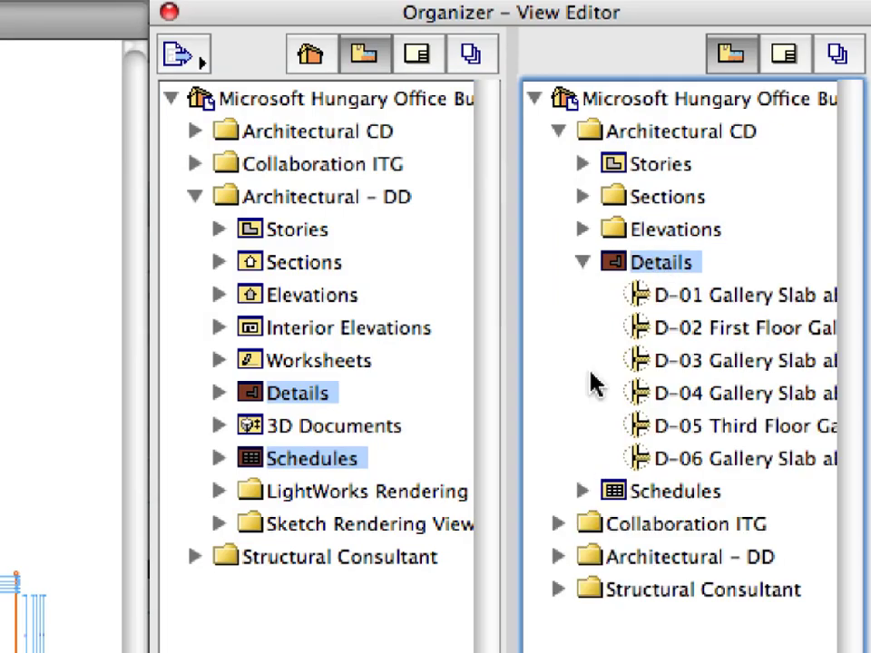
pyautogui.click(584, 492)
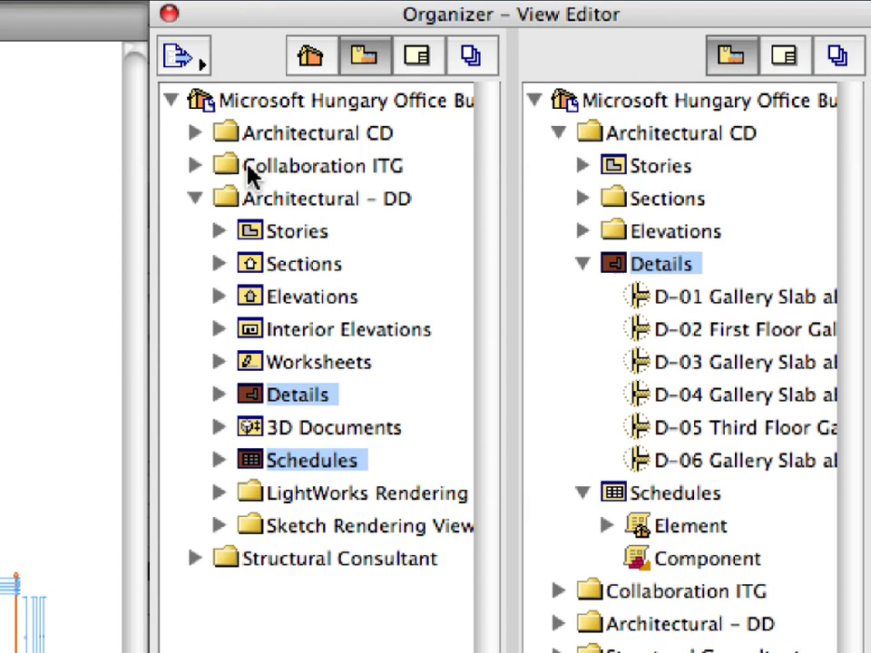
# Move the Reflected Ceiling Plans clone folder from Collaboration ITG's Chapter 10 into Architectural CD, directly below Stories
pyautogui.click(197, 165)
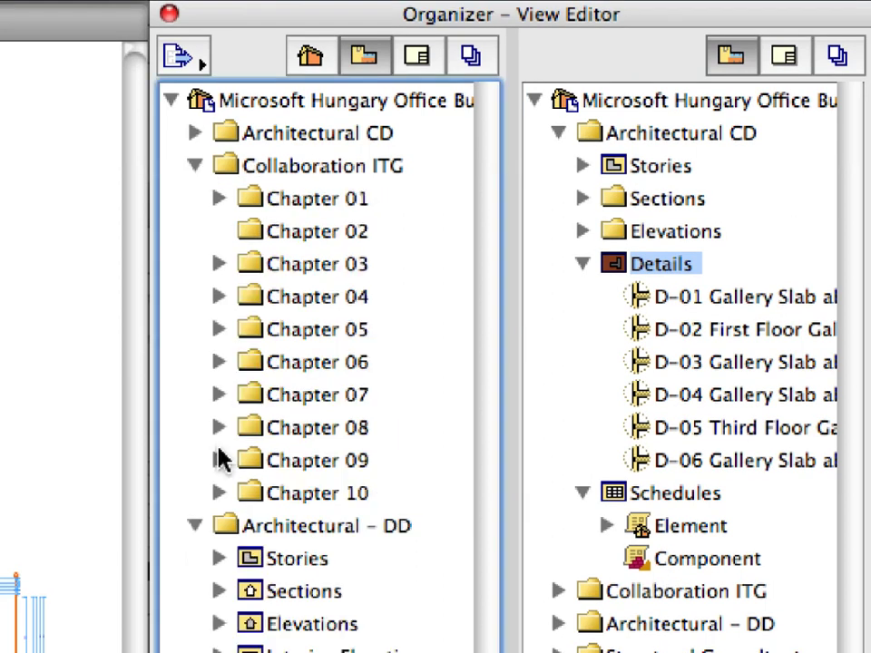
pyautogui.click(220, 495)
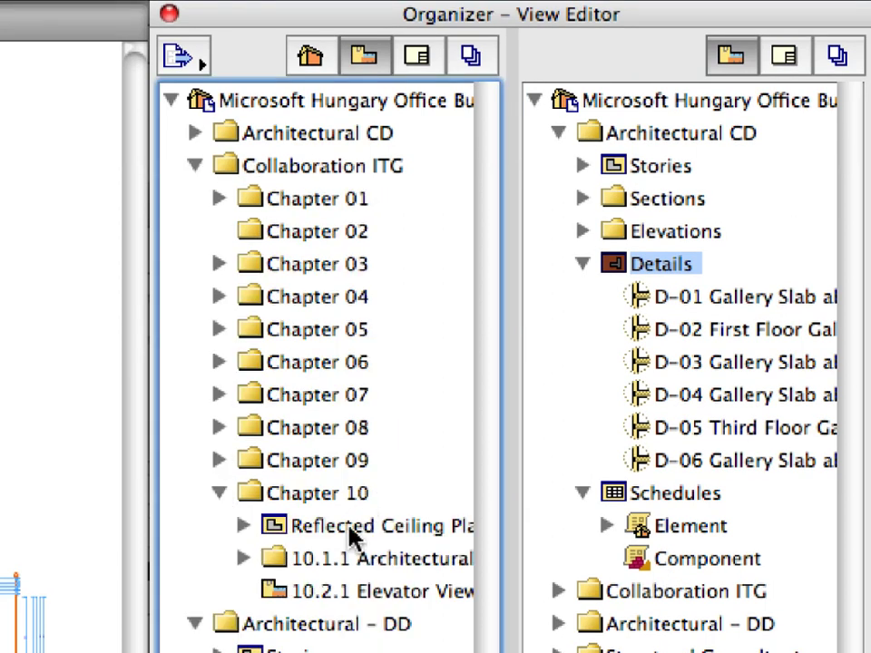
pyautogui.click(278, 532)
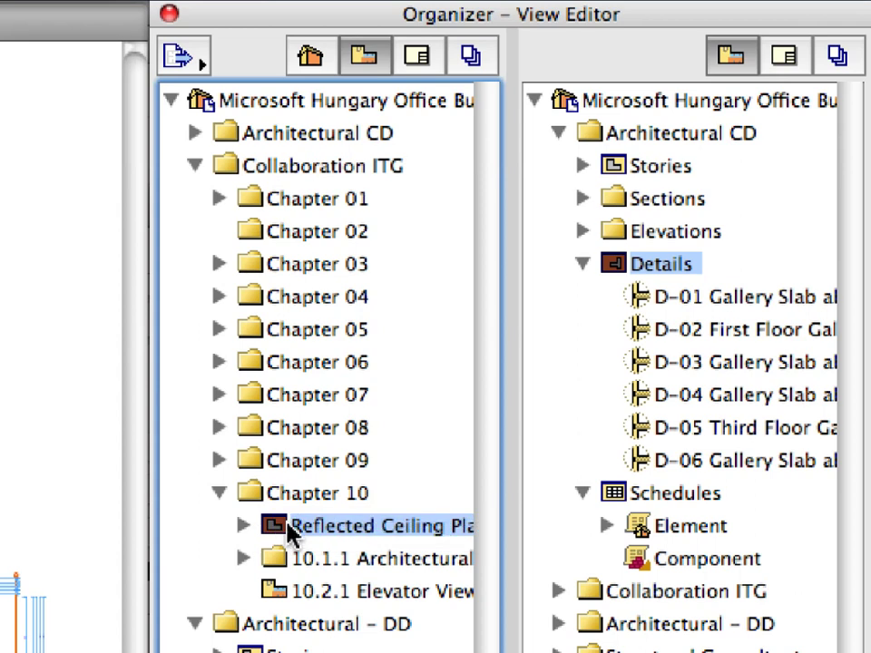
pyautogui.moveTo(281, 535); pyautogui.dragTo(667, 192)
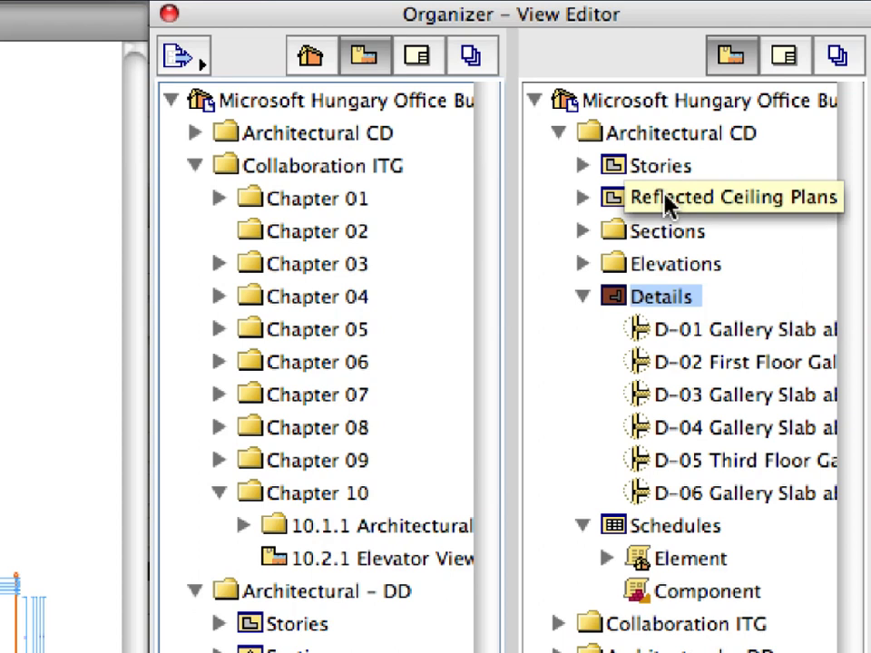
pyautogui.click(665, 199)
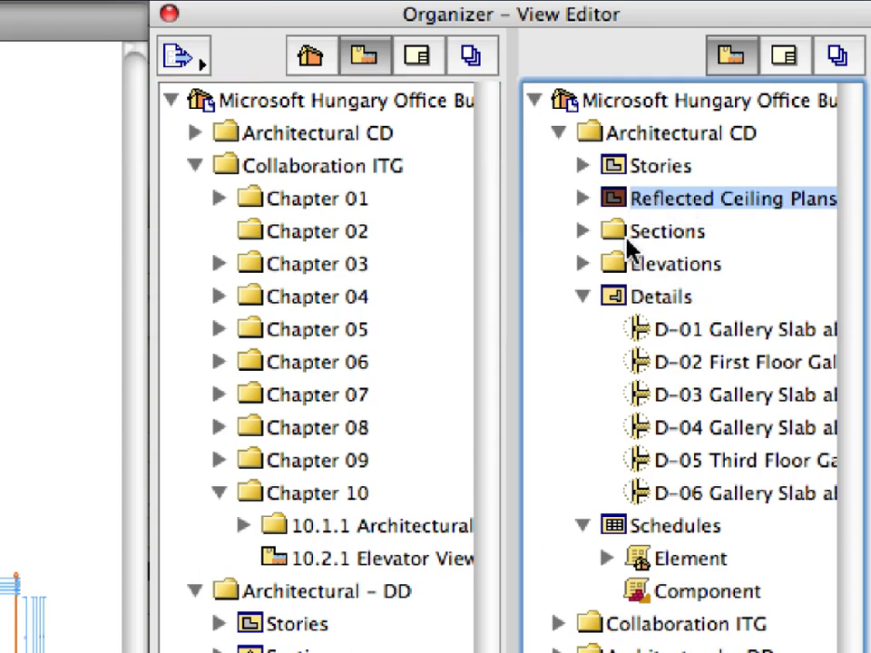
# Collapse Details and Schedules in Architectural CD, and Collaboration ITG in the source View Map
pyautogui.click(583, 299)
pyautogui.click(583, 331)
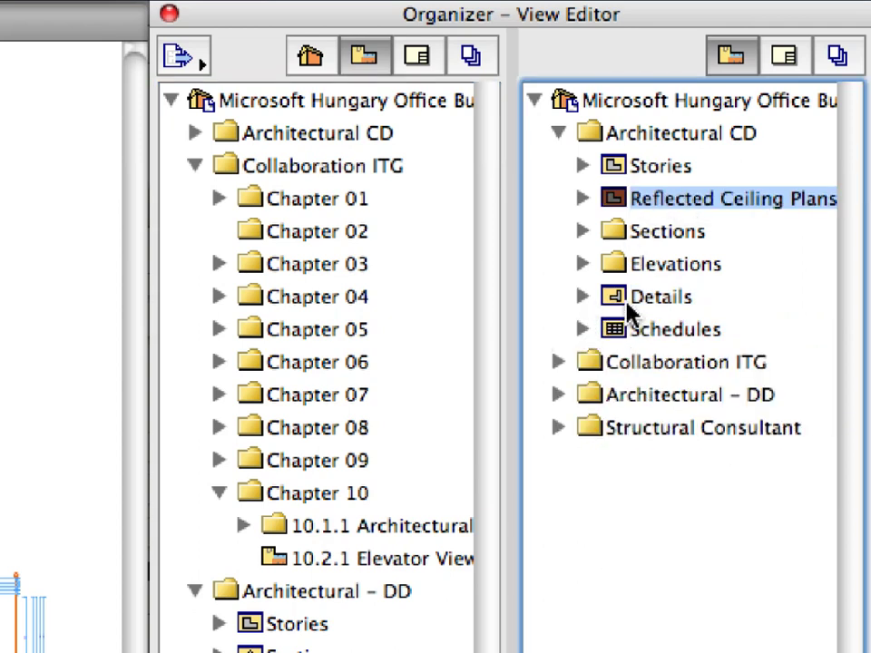
pyautogui.click(195, 166)
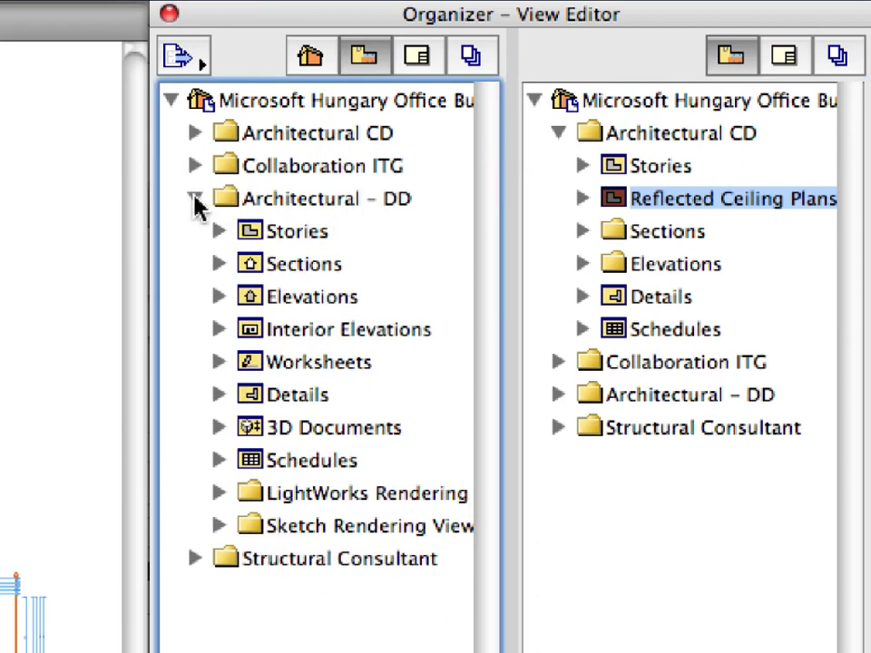
# Collapse Architectural – DD in the source View Map, show the Layout Book as the target, and collapse COL-10 Construction Documentation and Masters
pyautogui.click(195, 200)
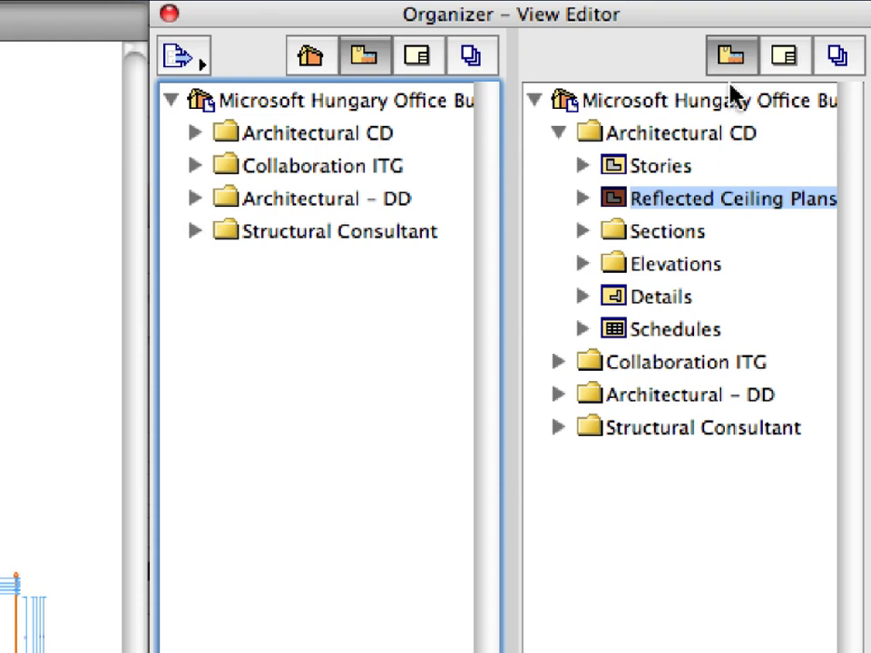
pyautogui.click(782, 58)
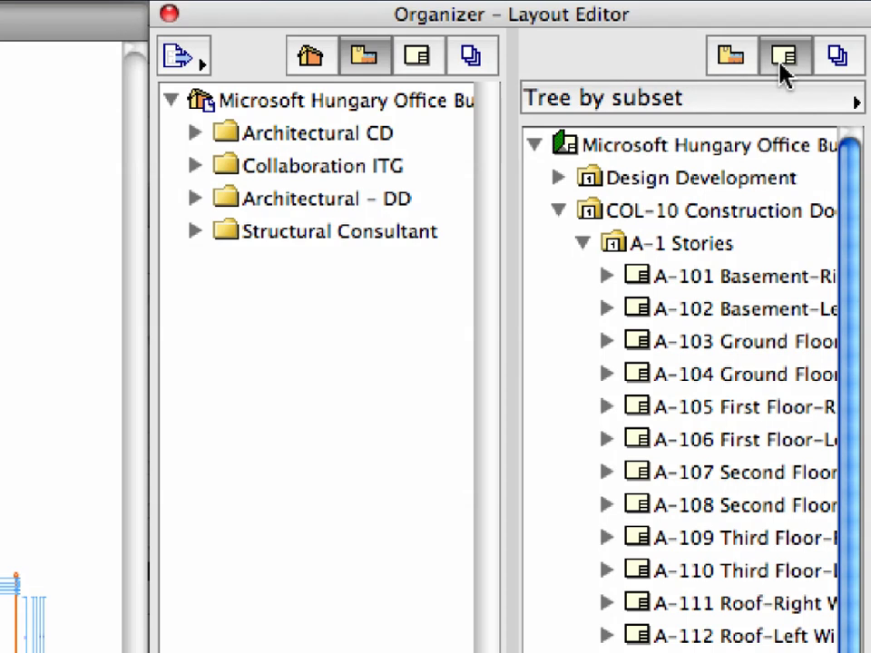
pyautogui.click(582, 245)
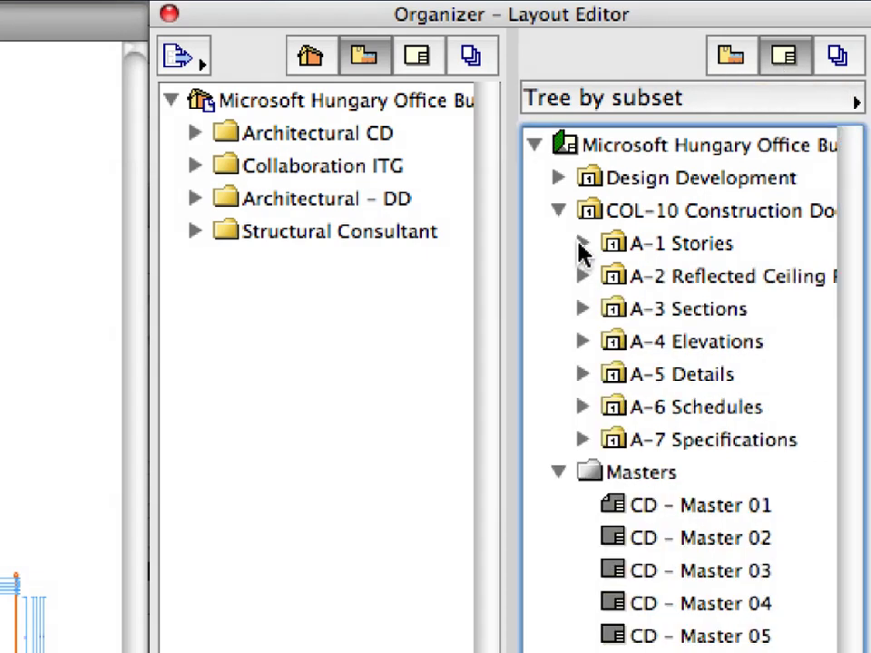
pyautogui.click(559, 473)
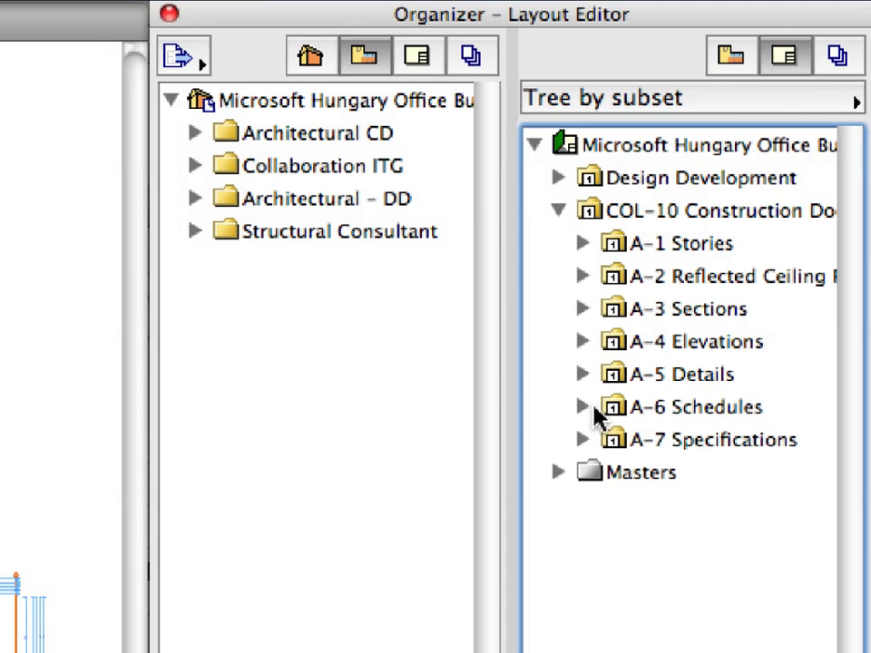
pyautogui.click(762, 151)
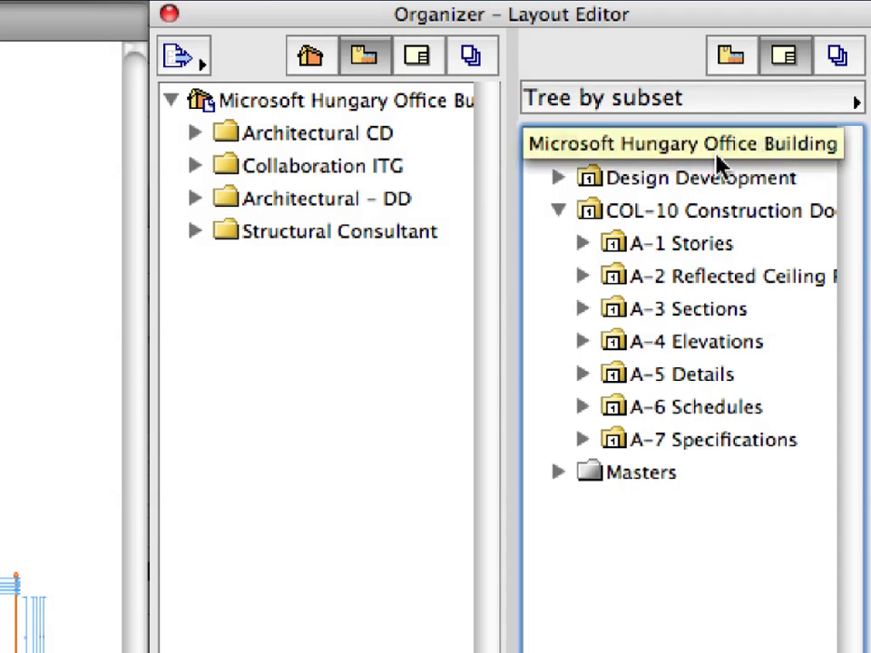
pyautogui.click(560, 210)
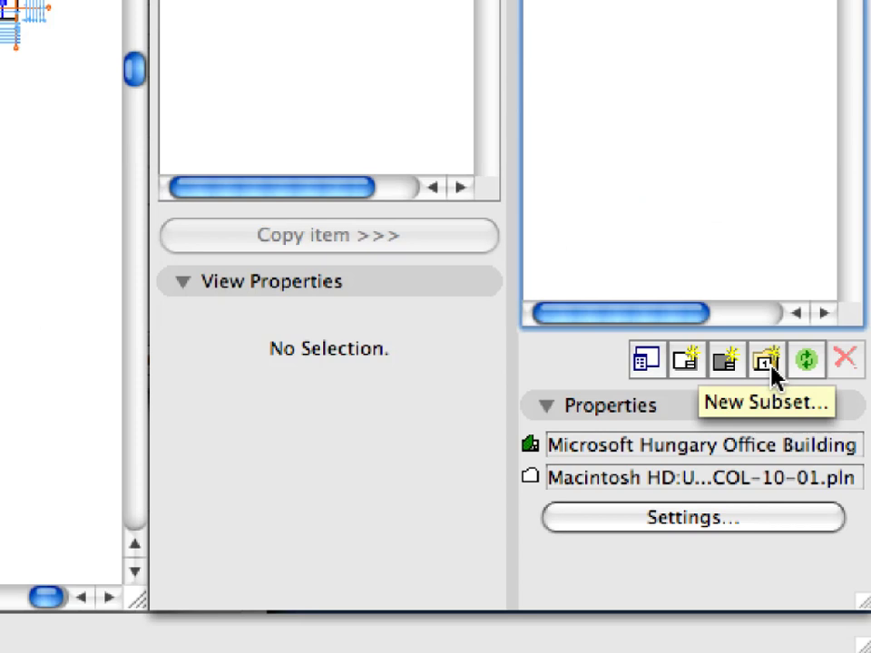
# Create a new subset named Construction Documentation directly under the project in the Layout Book
pyautogui.click(767, 361)
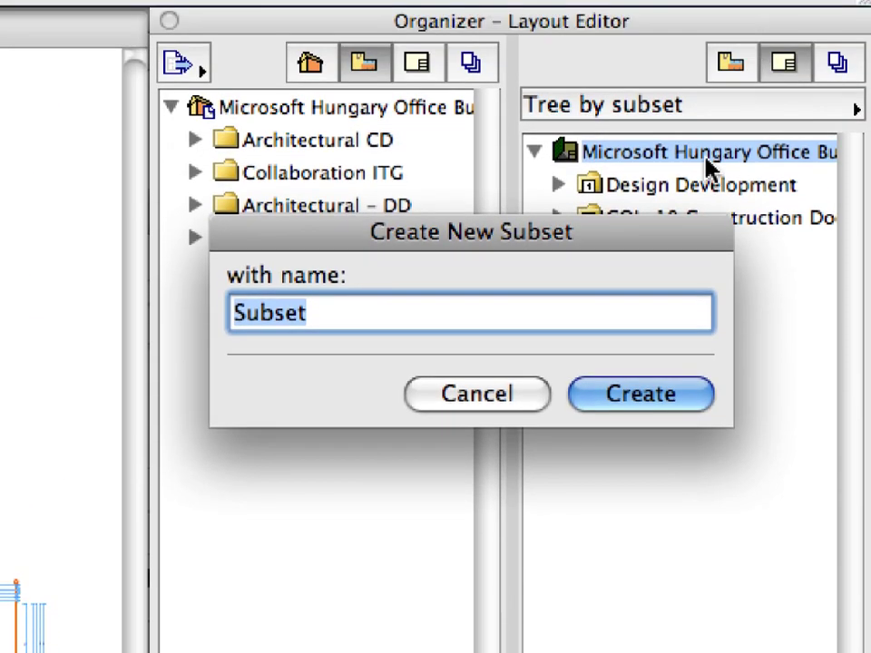
pyautogui.write('Co')
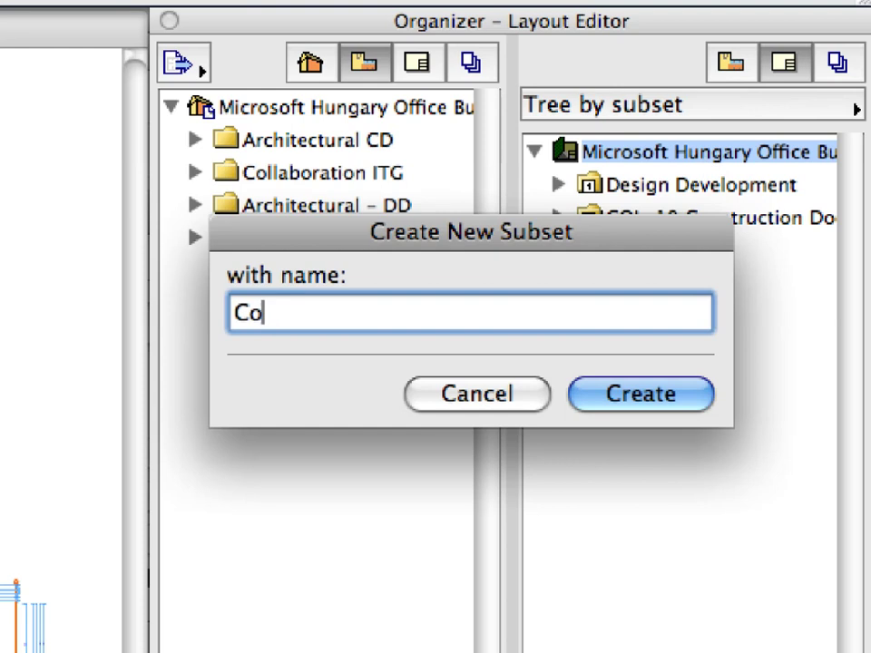
pyautogui.write('nstruction D')
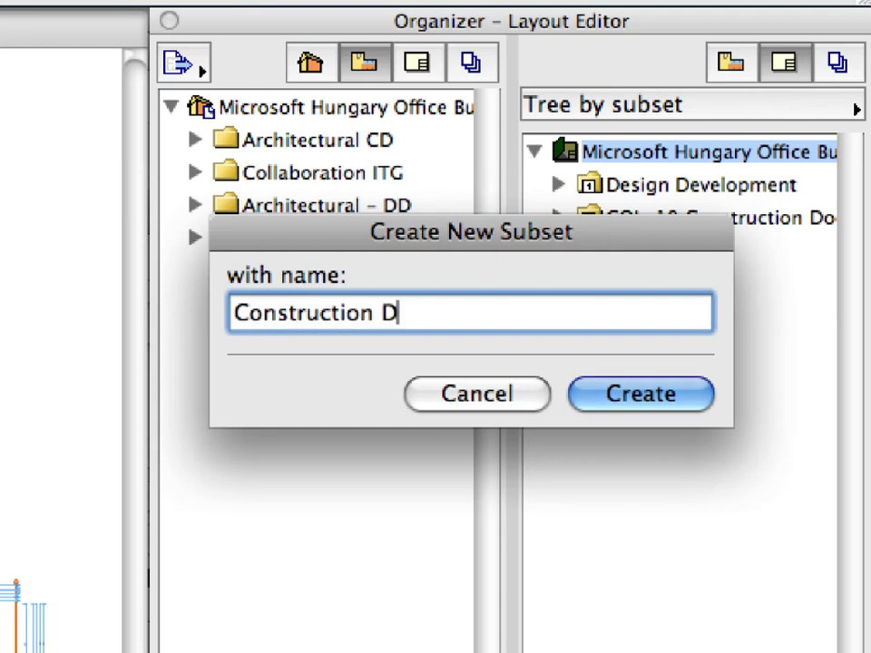
pyautogui.write('ocumentation')
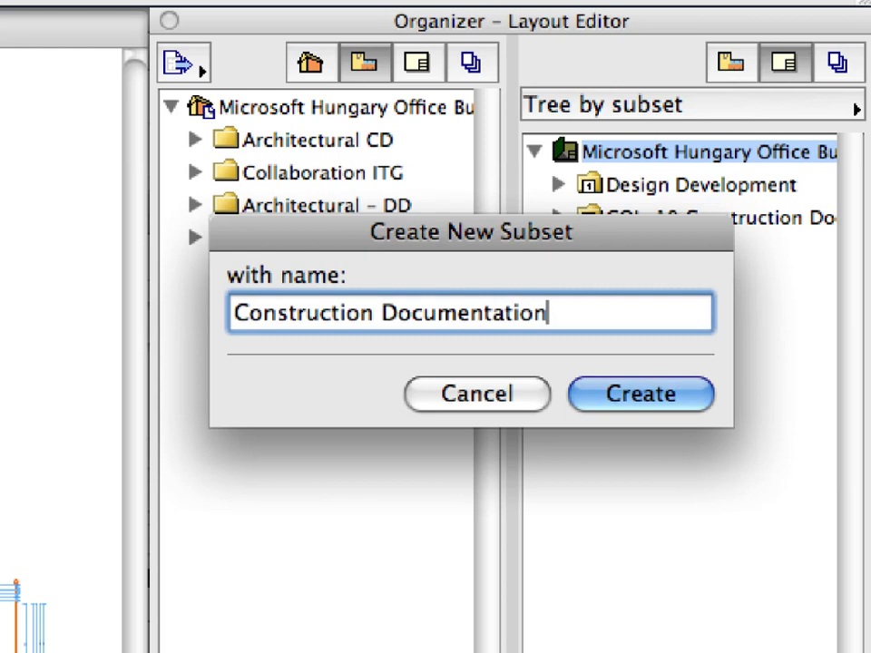
pyautogui.click(682, 396)
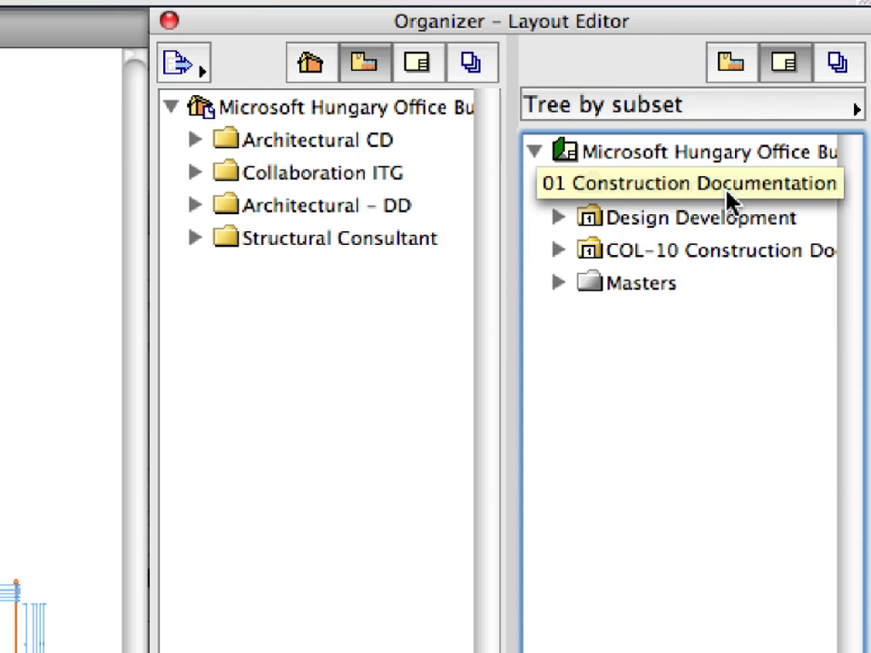
# Expand Masters and set CD – Master 04 as the default master layout
pyautogui.click(559, 283)
pyautogui.click(653, 286)
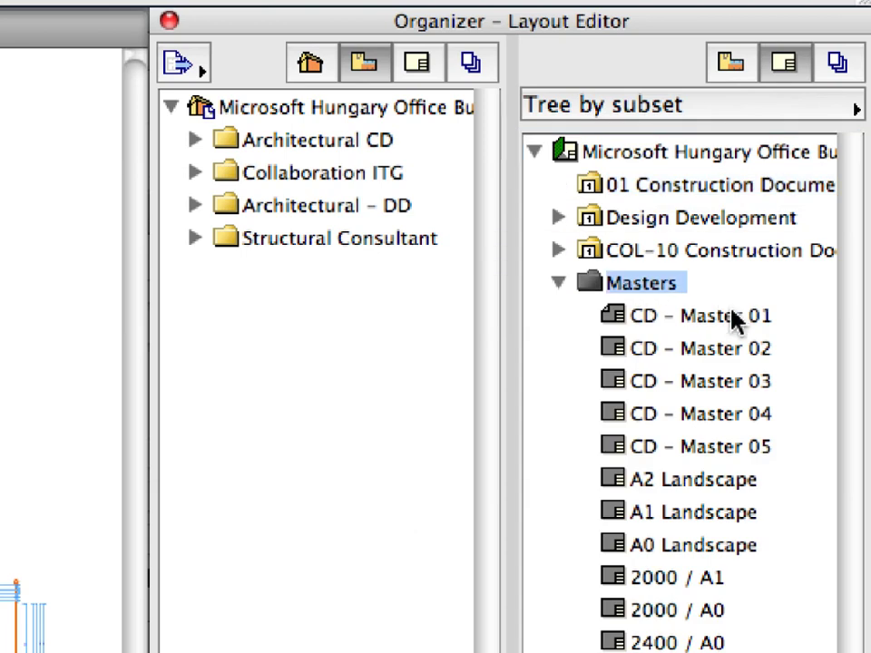
pyautogui.rightClick(721, 419)
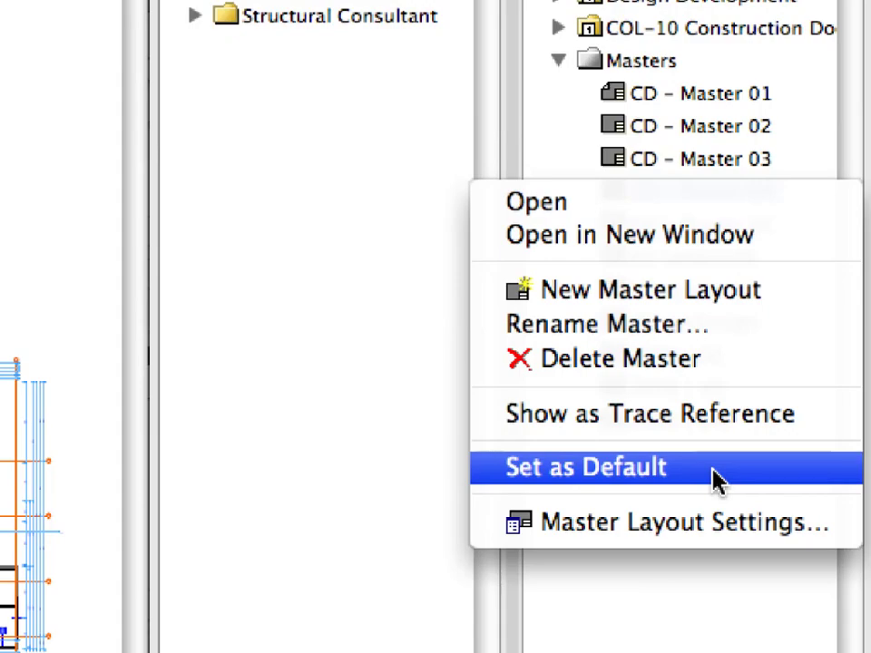
pyautogui.click(716, 480)
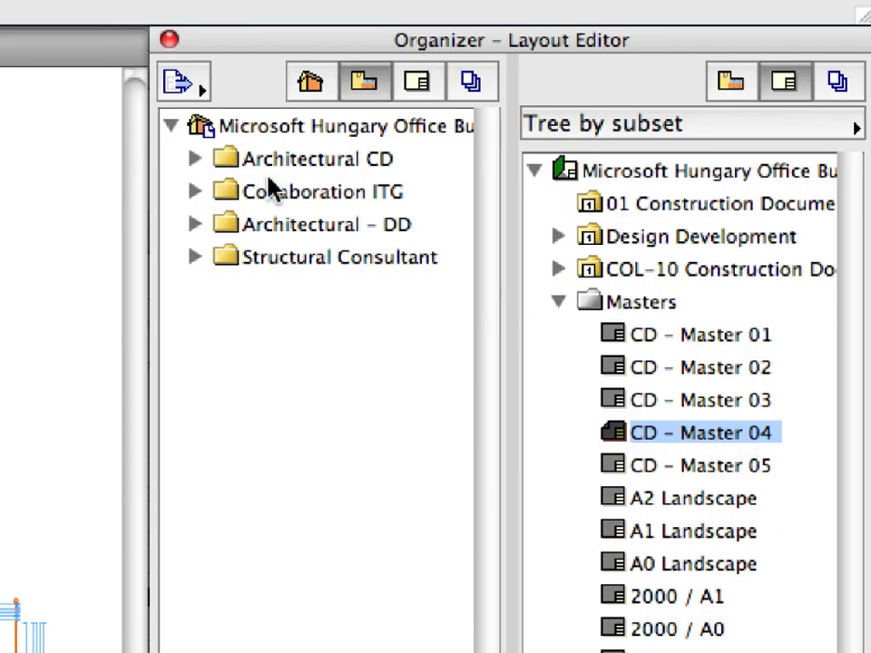
# Place the Stories and Reflected Ceiling Plans clone folders from Architectural CD into the new 01 Construction Documentation subset
pyautogui.click(194, 160)
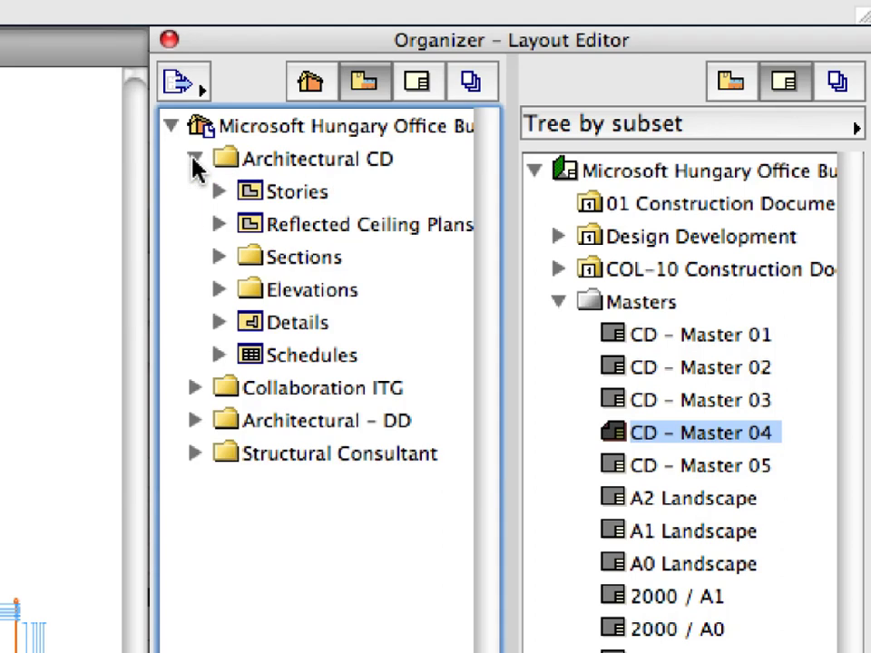
pyautogui.click(253, 199)
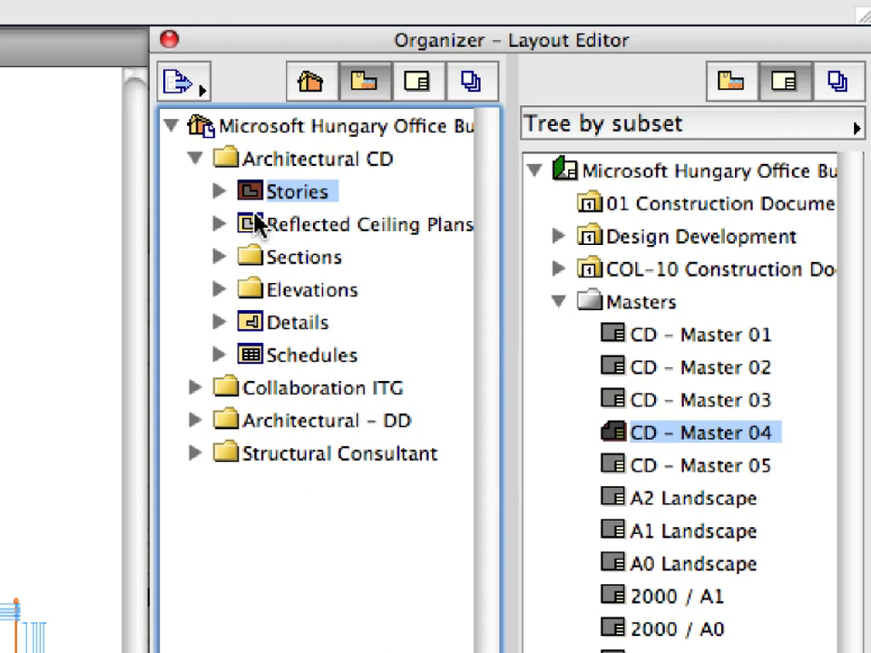
pyautogui.keyDown('shift'); pyautogui.click(255, 224); pyautogui.keyUp('shift')
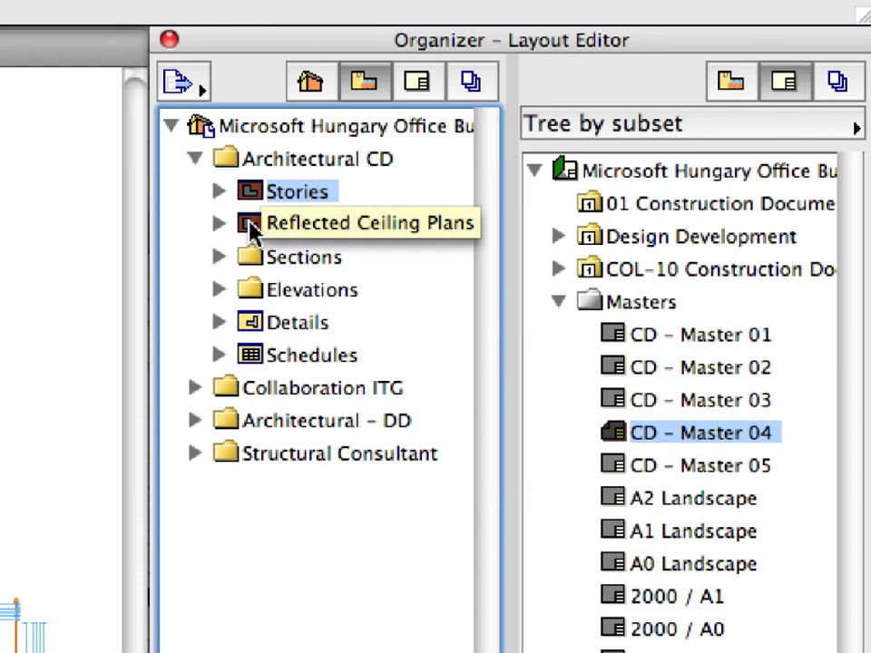
pyautogui.moveTo(252, 229)
pyautogui.mouseDown()
pyautogui.moveTo(500, 230)
pyautogui.moveTo(649, 207)
pyautogui.mouseUp()
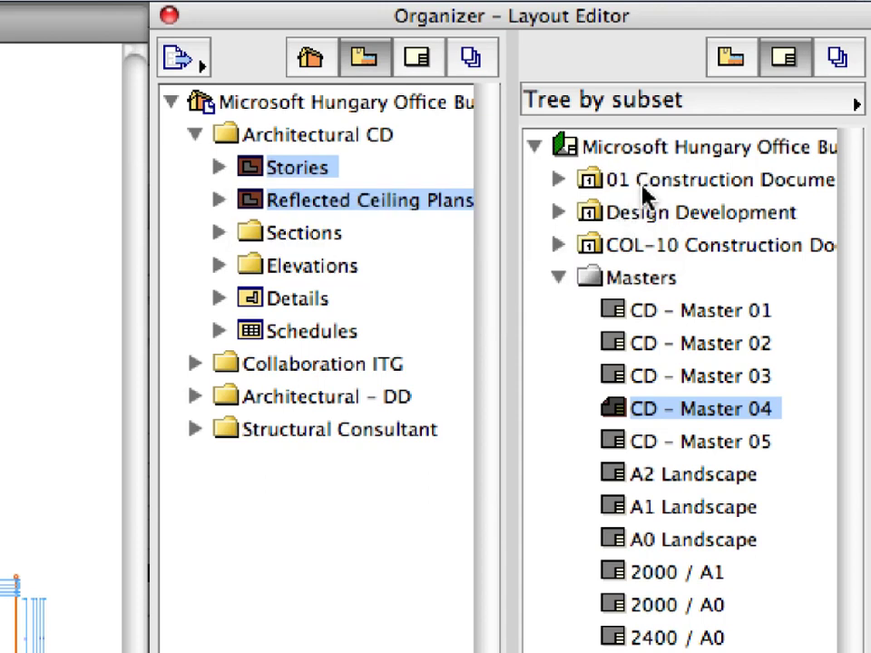
# Open the 1. First Floor layout from 01.1 Stories in the new Construction Documentation subset and fit it in the window
pyautogui.click(588, 178)
pyautogui.click(559, 180)
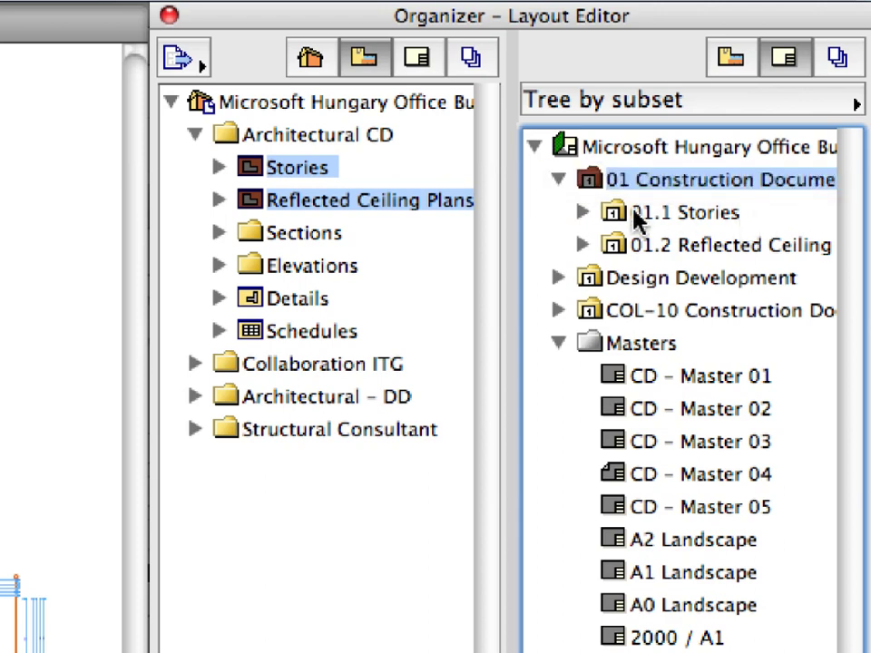
pyautogui.click(582, 212)
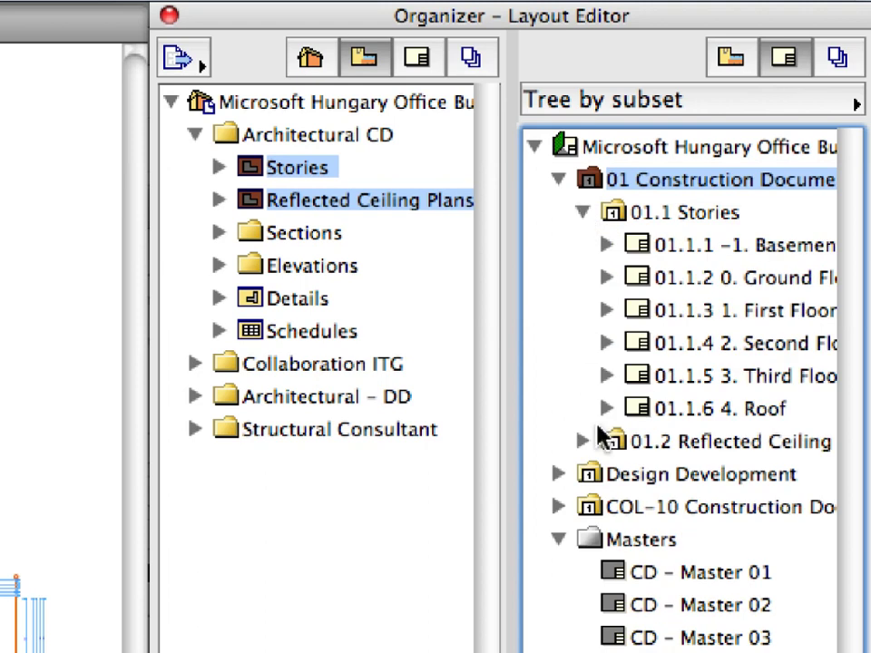
pyautogui.click(647, 211)
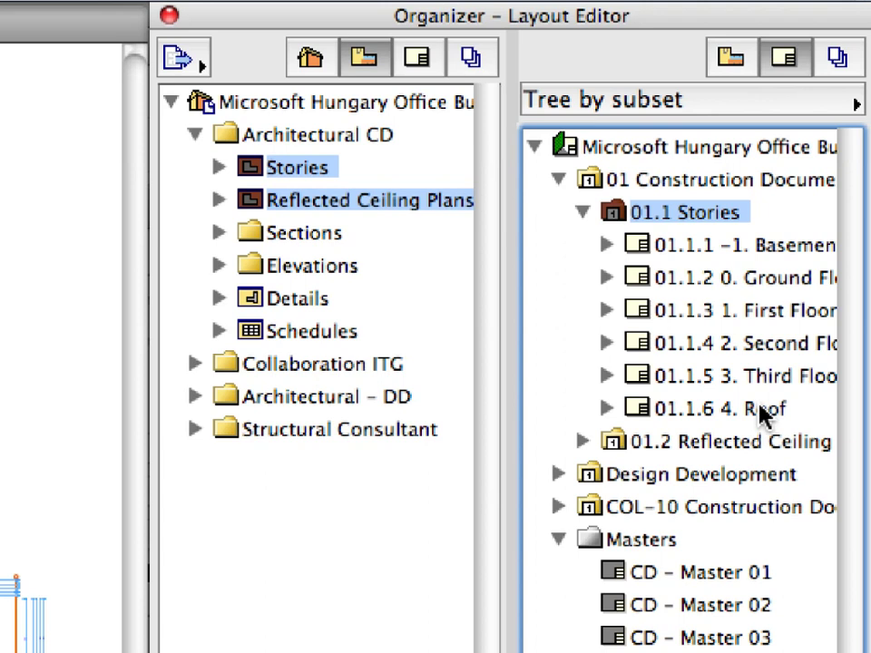
pyautogui.doubleClick(769, 313)
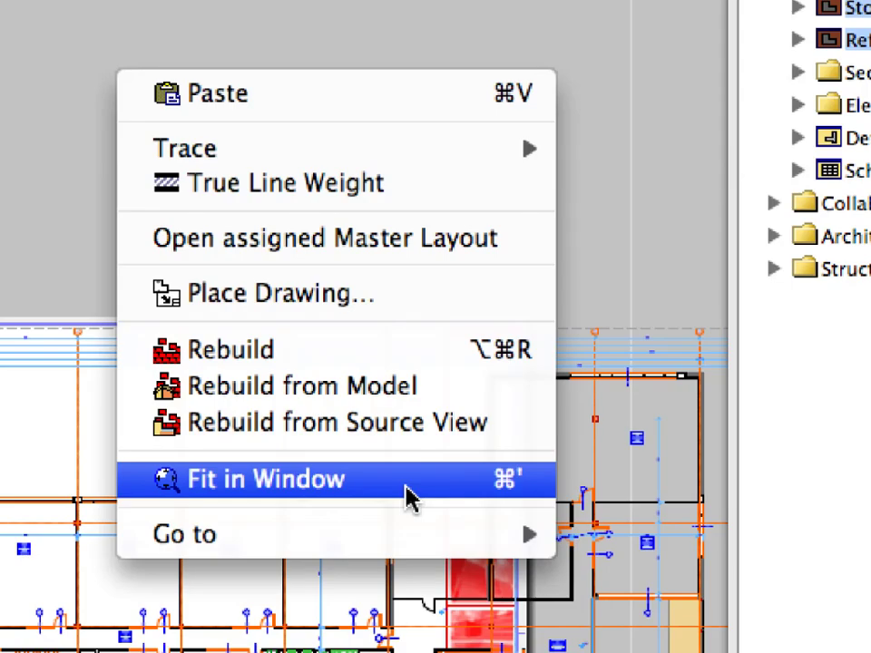
pyautogui.click(407, 490)
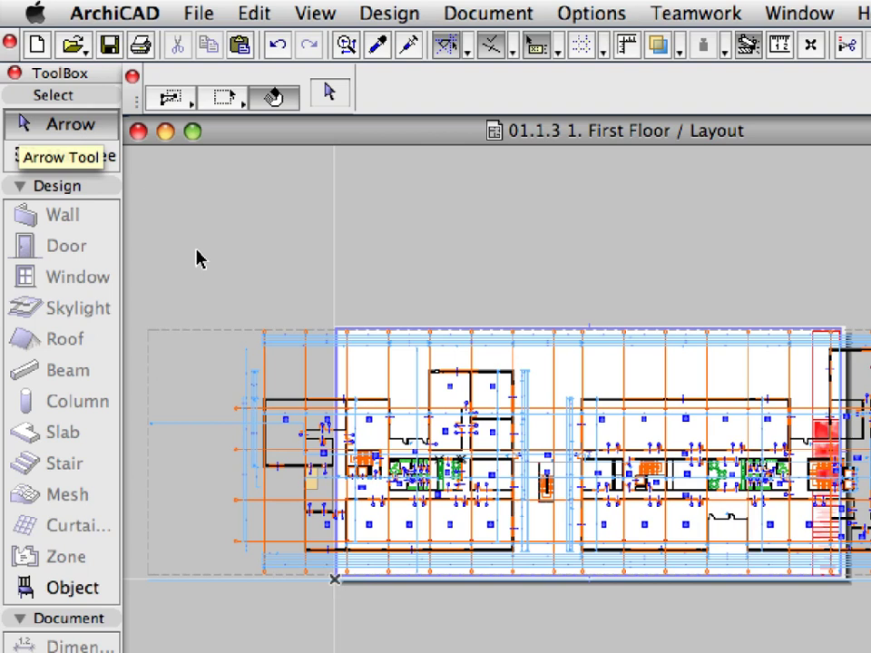
# Move the First Floor drawing about 794 to the left by its upper-right corner, near the layout's upper-right margin corner
pyautogui.moveTo(207, 338)
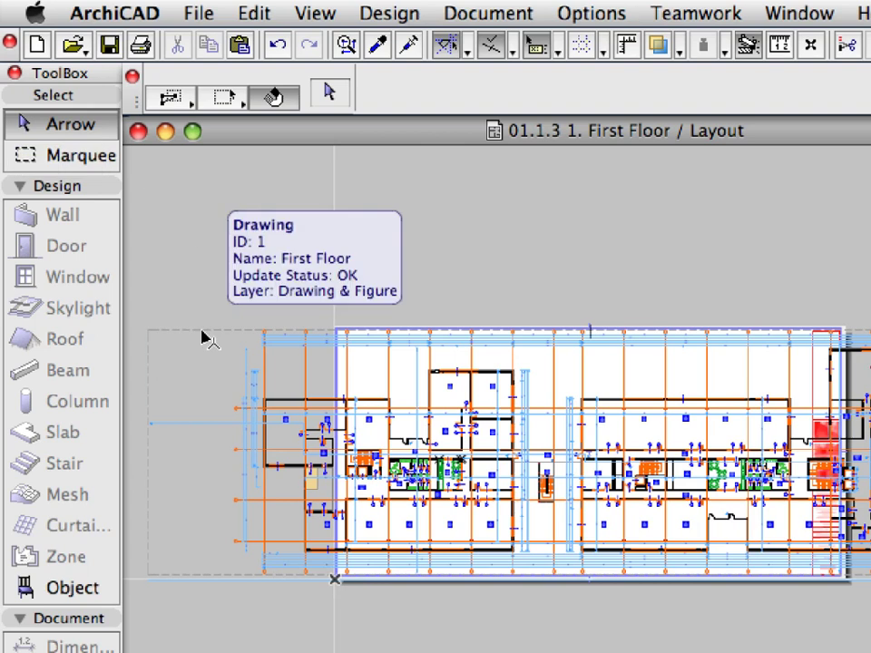
pyautogui.click(207, 337)
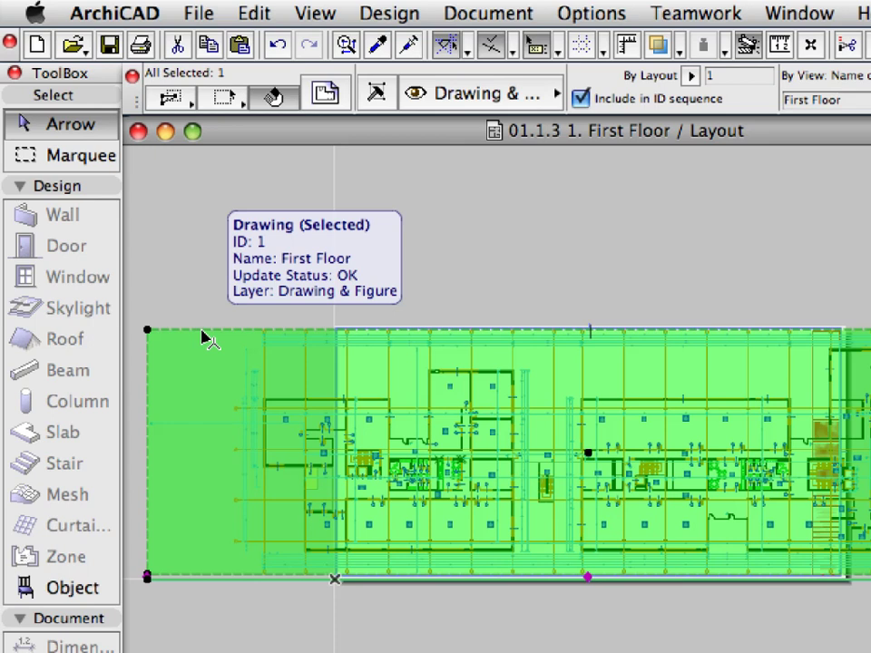
pyautogui.click(254, 13)
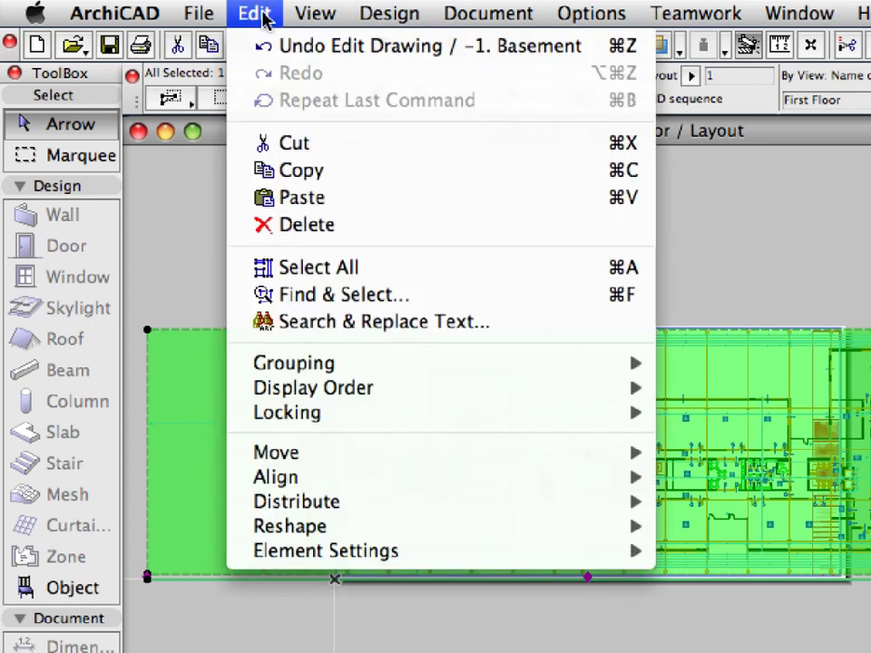
pyautogui.moveTo(299, 455)
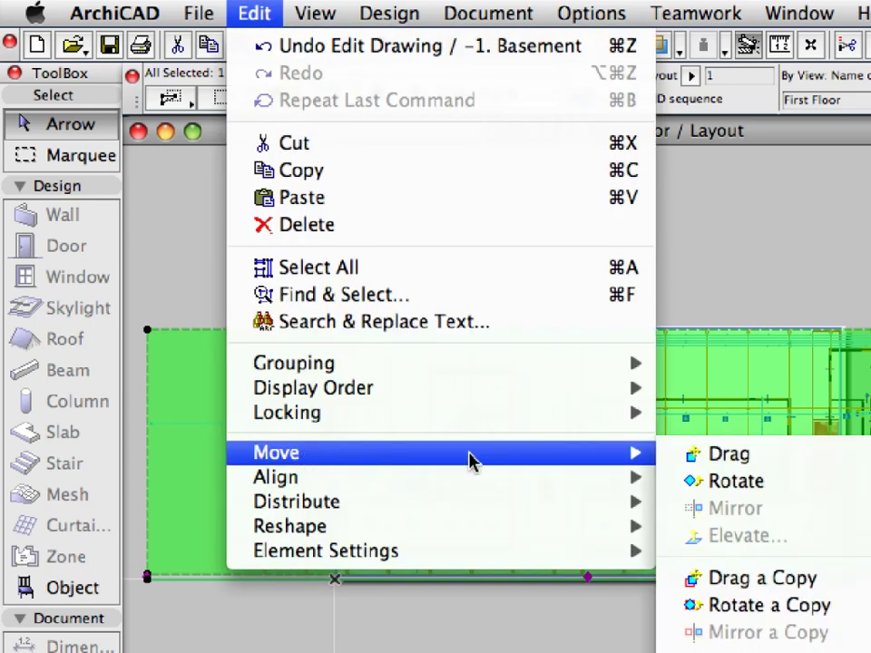
pyautogui.click(805, 454)
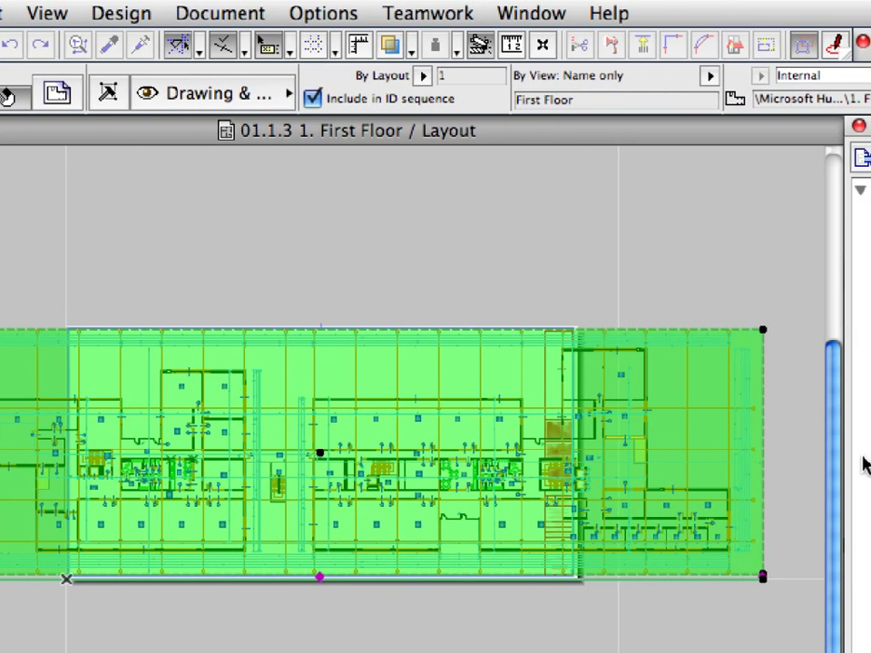
pyautogui.click(763, 332)
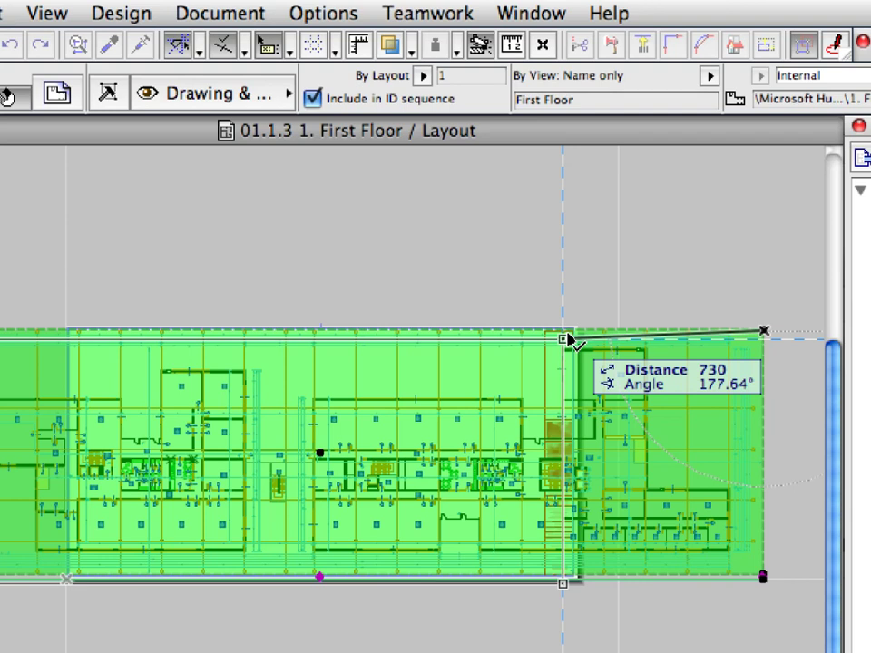
pyautogui.scroll(5, 536, 341)
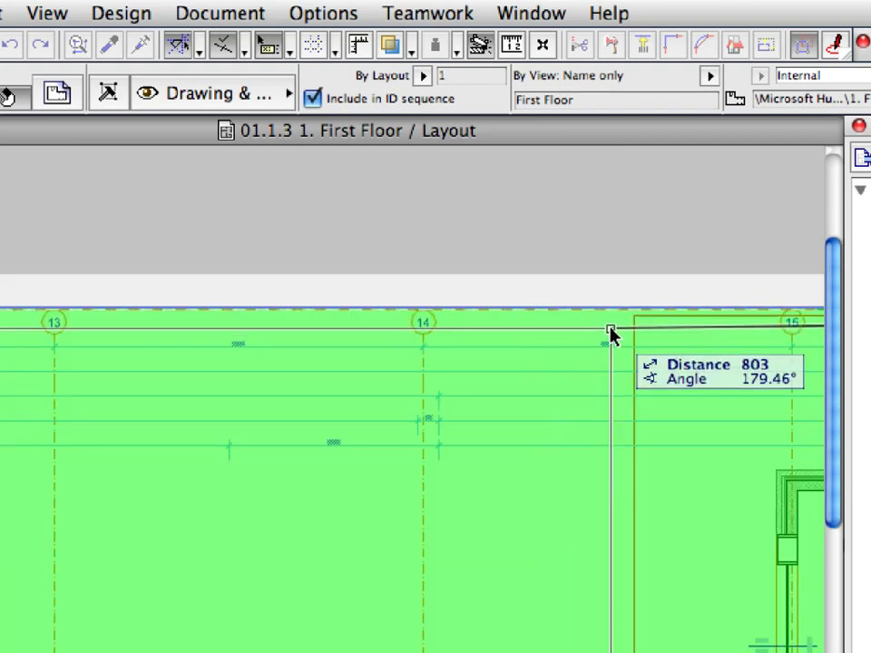
pyautogui.scroll(3, 622, 335)
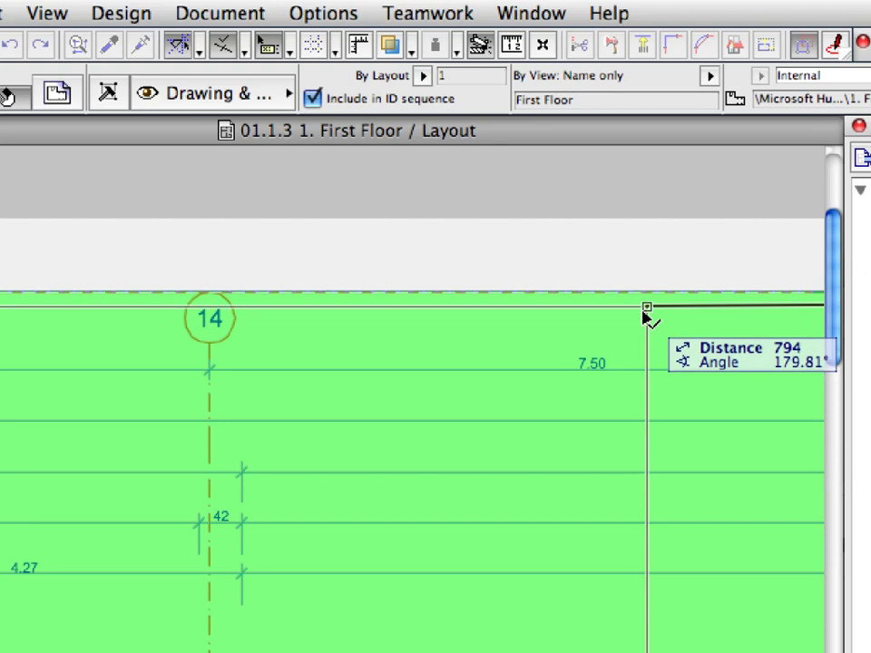
pyautogui.click(646, 311)
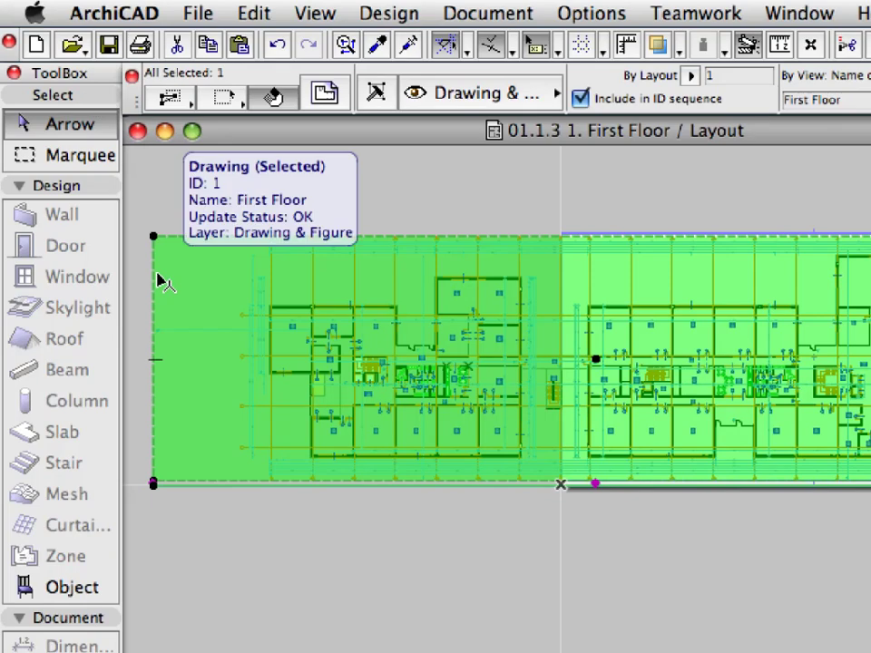
# Crop the First Floor drawing by offsetting its frame's left edge inward to the layout's left margin line
pyautogui.click(154, 283)
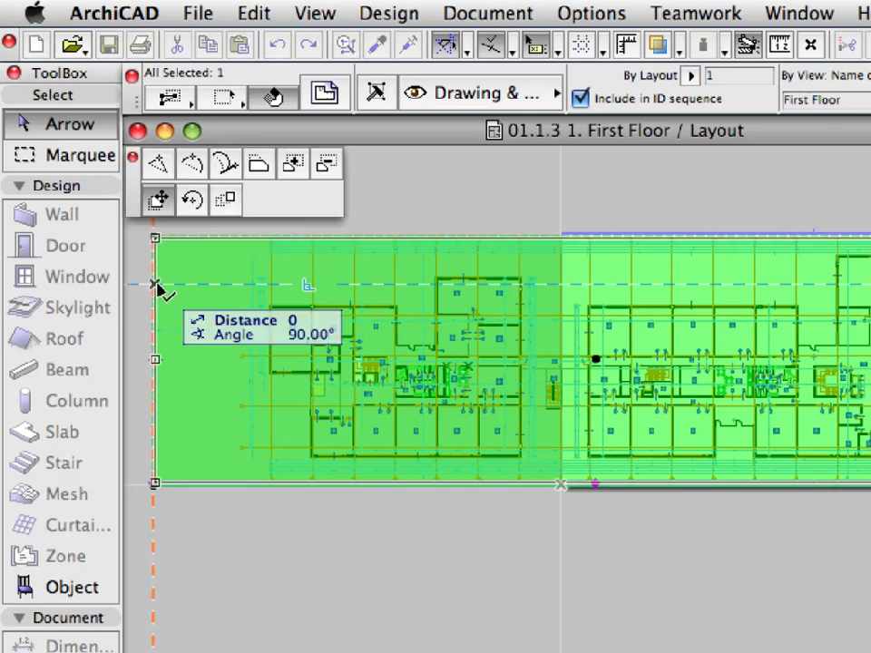
pyautogui.click(262, 169)
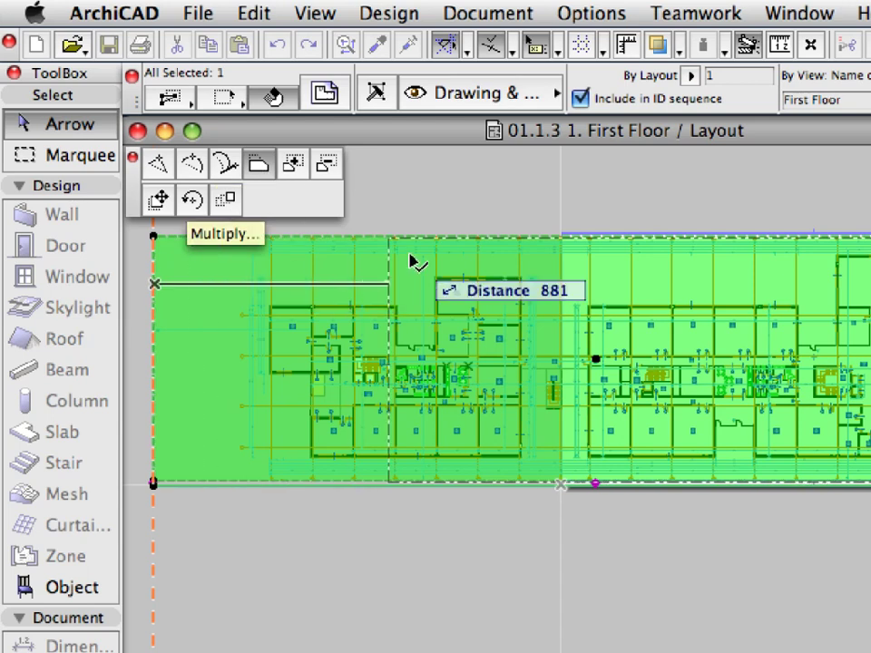
pyautogui.scroll(8, 595, 240)
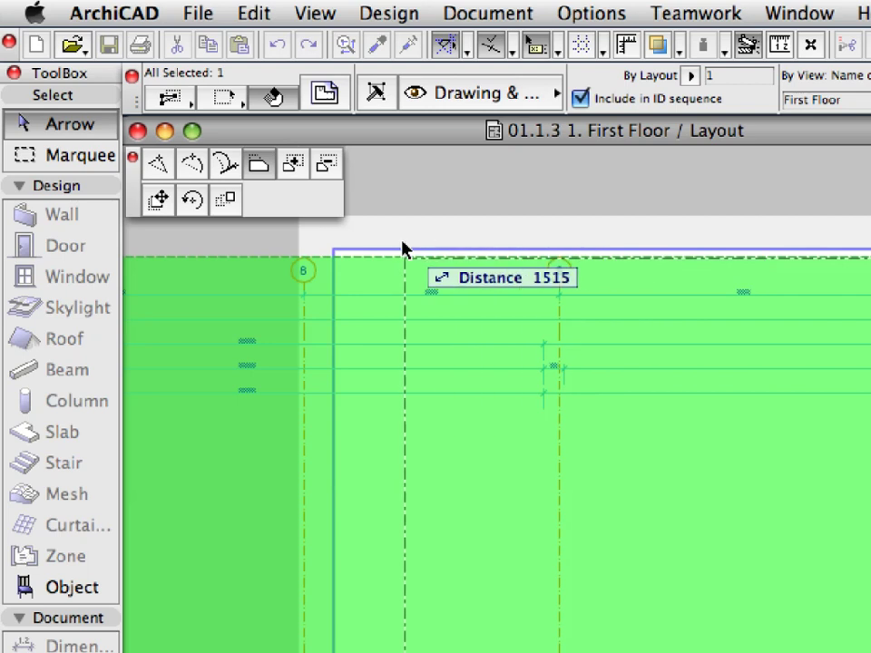
pyautogui.scroll(4, 341, 256)
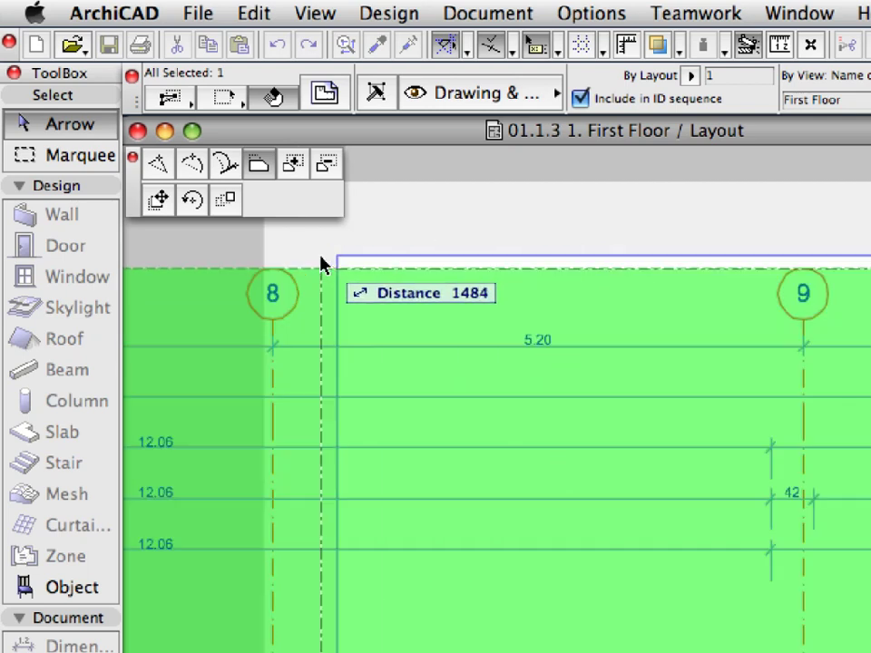
pyautogui.click(340, 263)
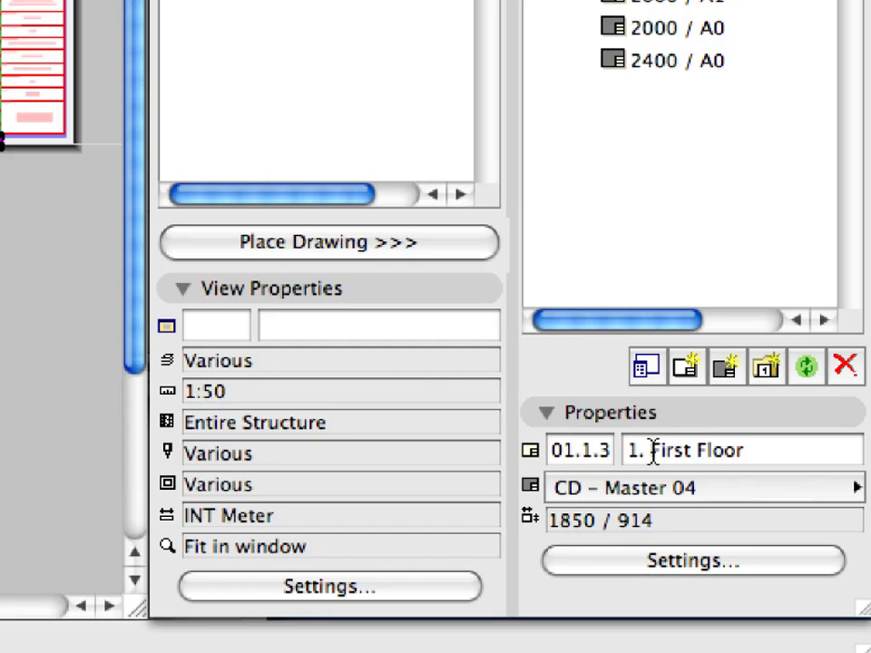
# Rename layout 01.1.3 in the 01.1 Stories subset as First Floor - Right Wing
pyautogui.moveTo(778, 570); pyautogui.dragTo(767, 570)
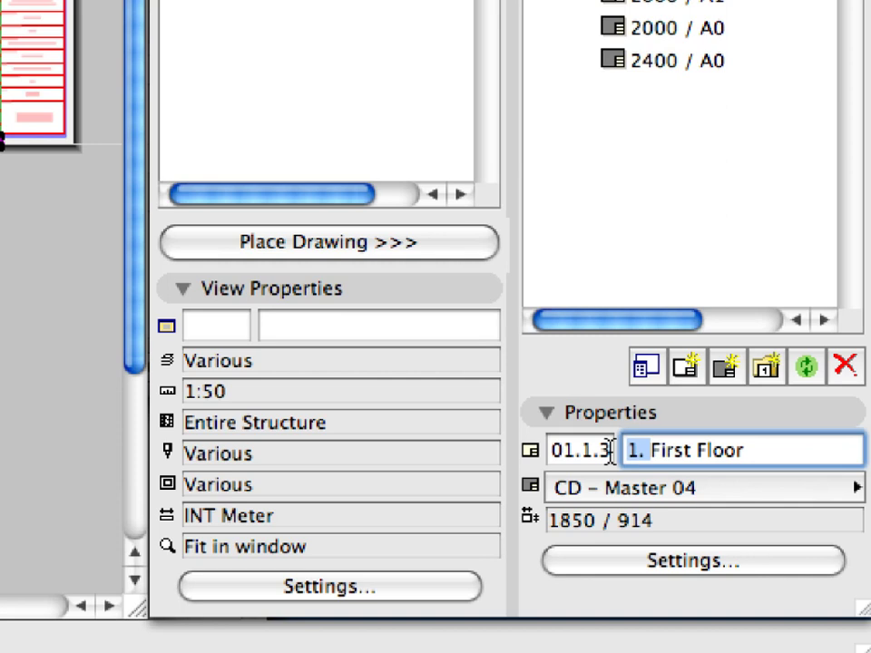
pyautogui.press('BackSpace')
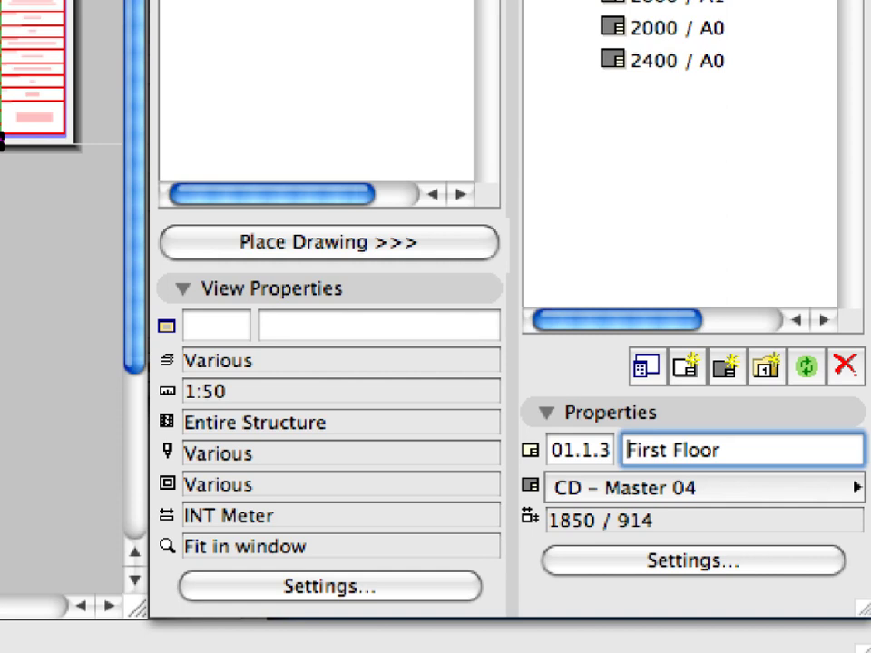
pyautogui.write('- Right Wing')
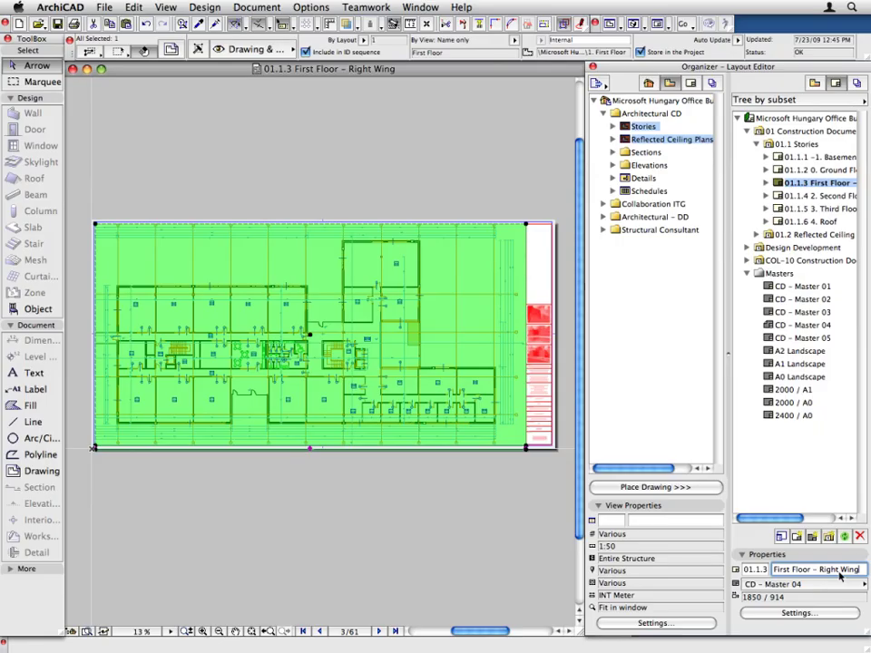
pyautogui.click(327, 205)
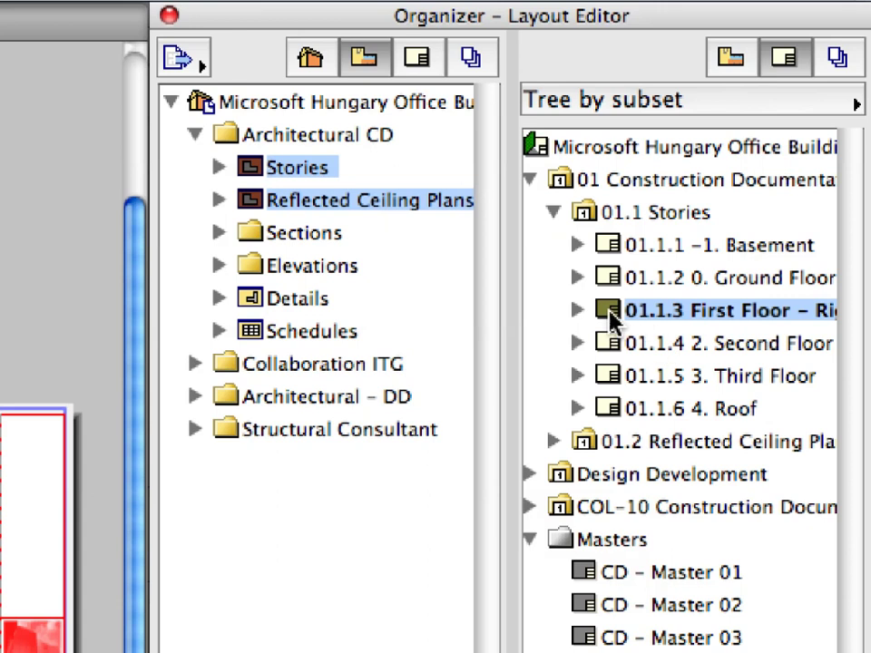
# Duplicate the First Floor - Right Wing layout directly below itself in the 01.1 Stories subset
pyautogui.click(610, 313)
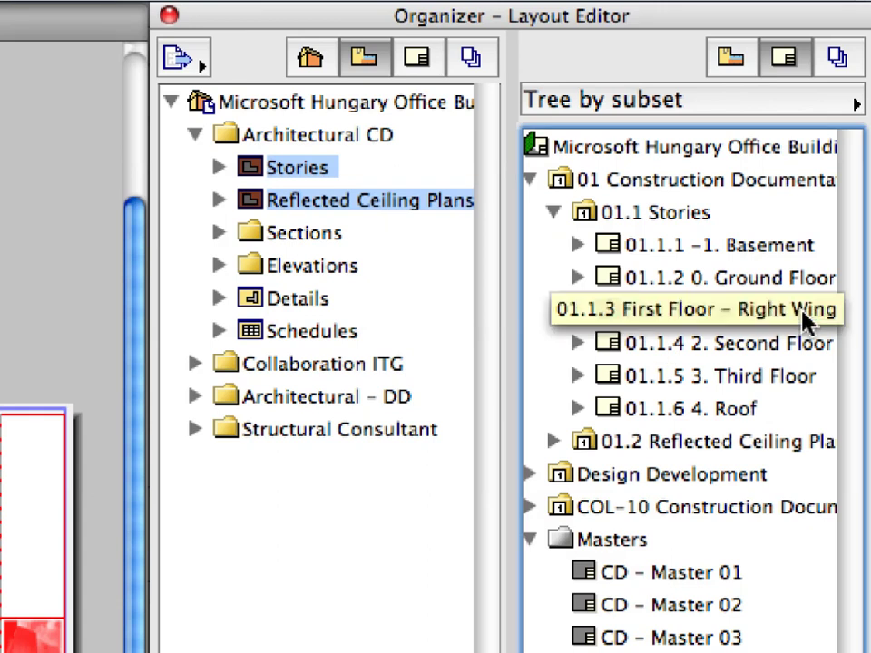
pyautogui.moveTo(806, 322); pyautogui.dragTo(614, 326)
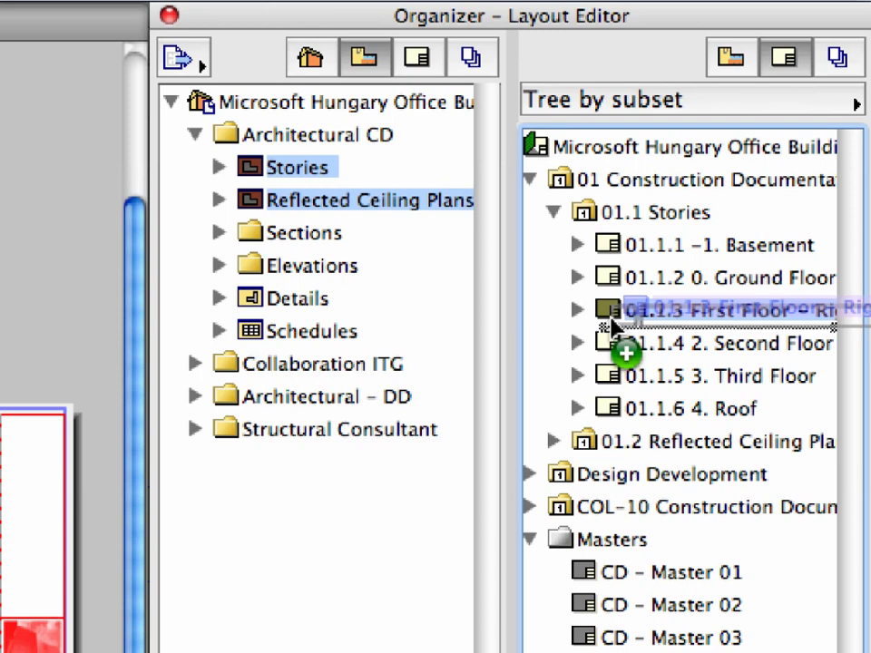
pyautogui.moveTo(613, 322); pyautogui.dragTo(613, 324)
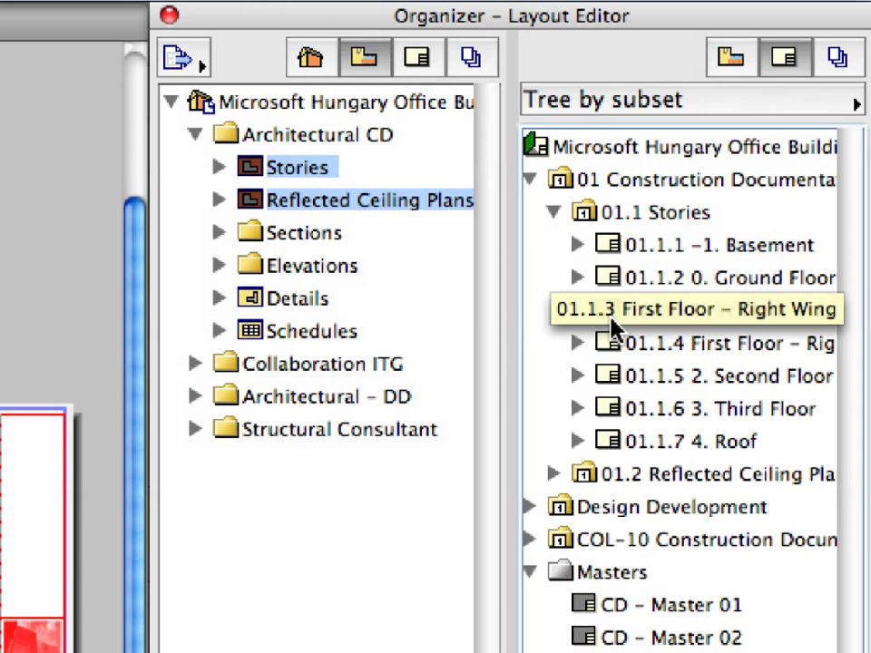
# Rename the duplicated layout 01.1.4 as First Floor - Left Wing and assign it the CD – Master 03 master layout
pyautogui.click(623, 342)
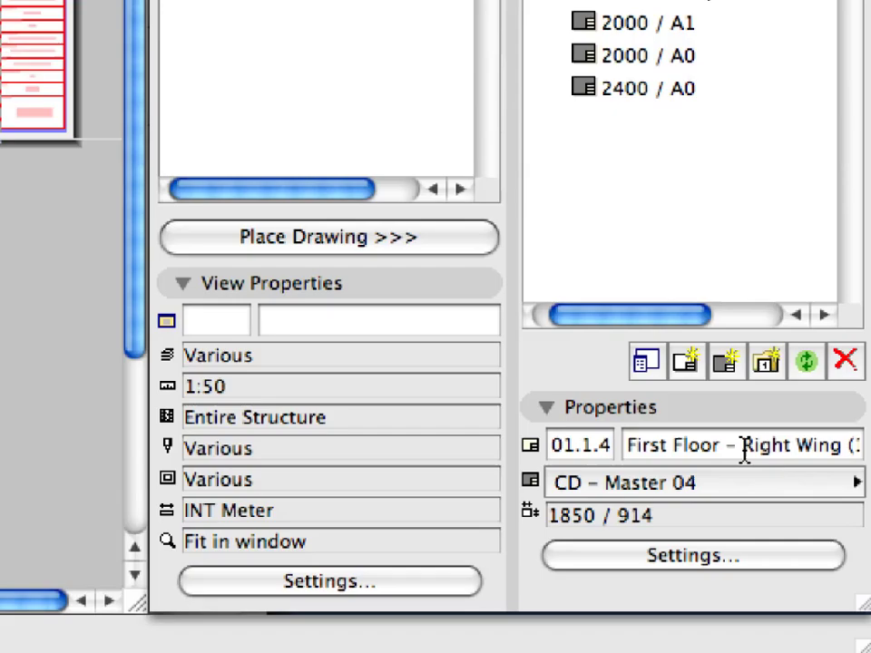
pyautogui.moveTo(744, 449); pyautogui.dragTo(853, 445)
pyautogui.click(847, 447)
pyautogui.press('BackSpace')
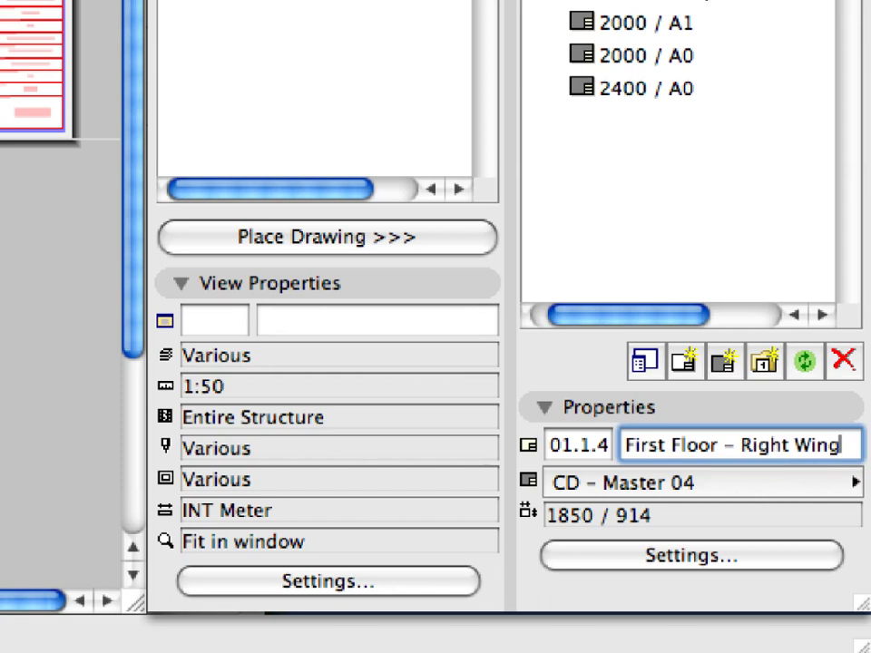
pyautogui.moveTo(789, 447); pyautogui.dragTo(744, 456)
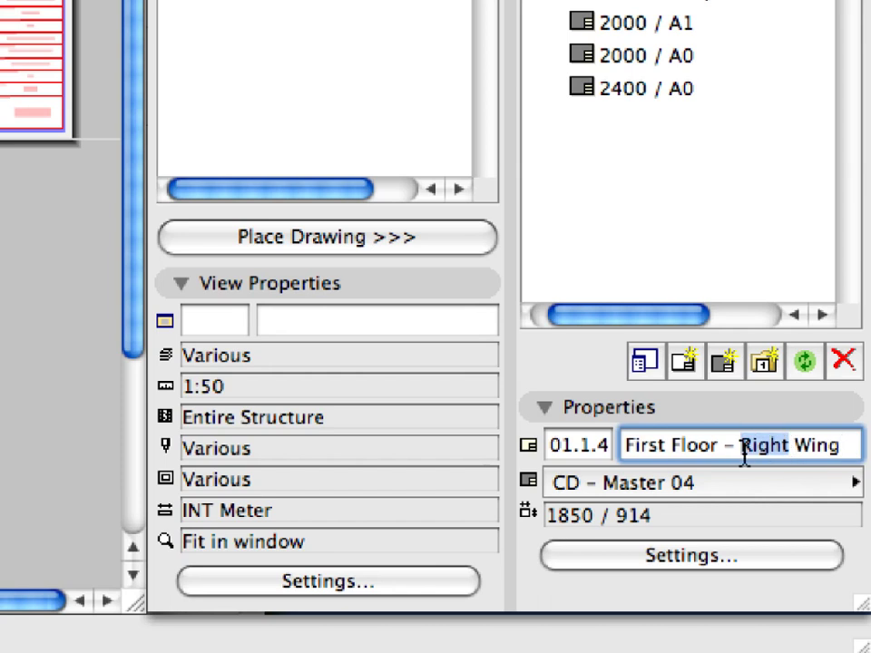
pyautogui.write('Left')
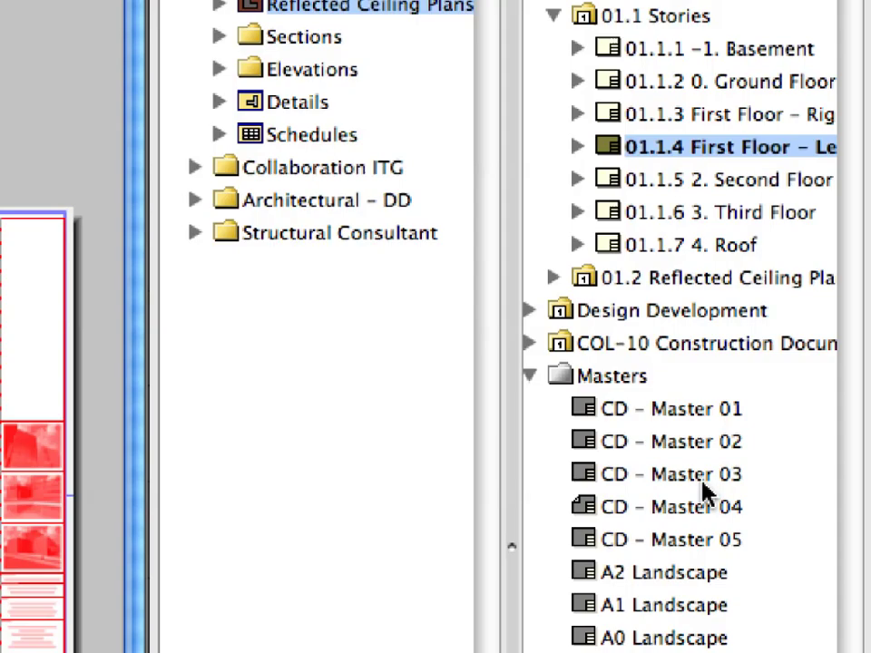
pyautogui.click(700, 476)
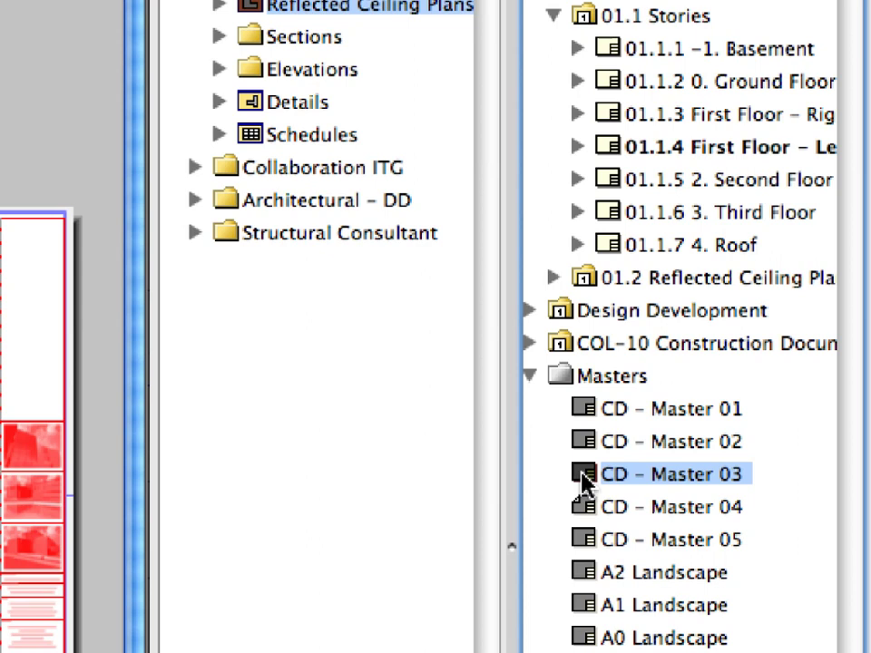
pyautogui.moveTo(583, 480); pyautogui.dragTo(625, 160)
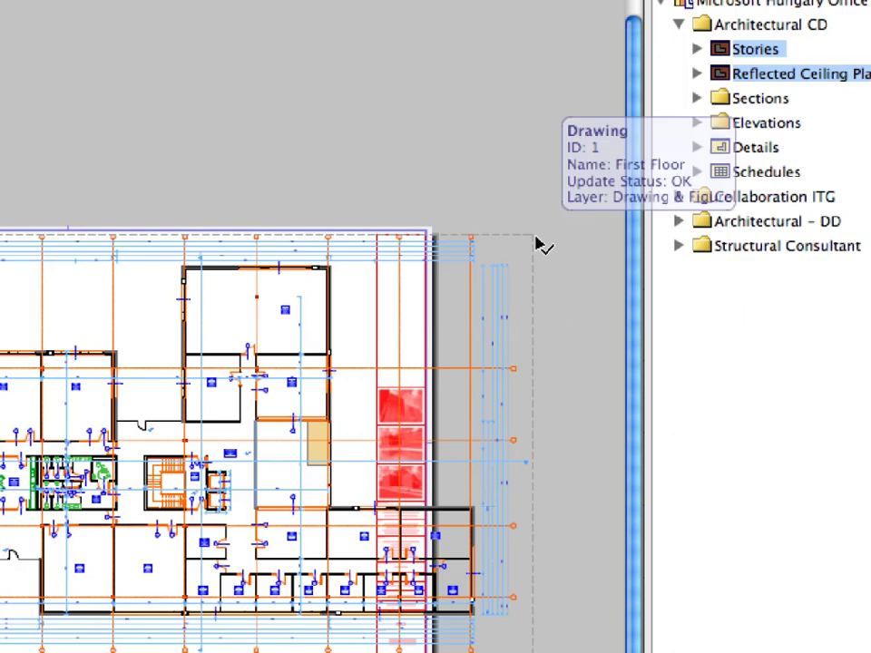
# Crop the drawing on the Left Wing layout by offsetting its frame's right edge inward to the title block's left border
pyautogui.click(544, 245)
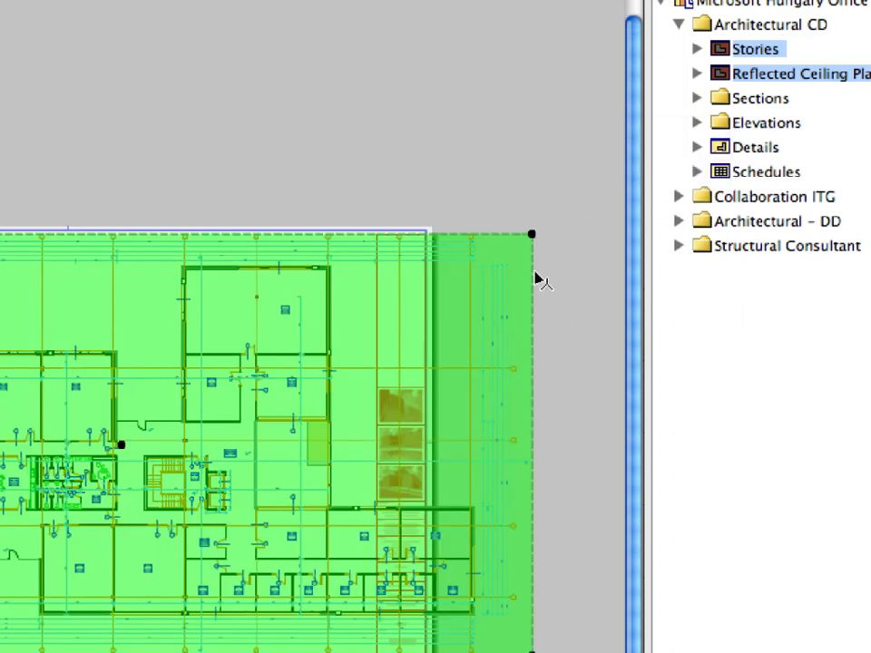
pyautogui.click(533, 269)
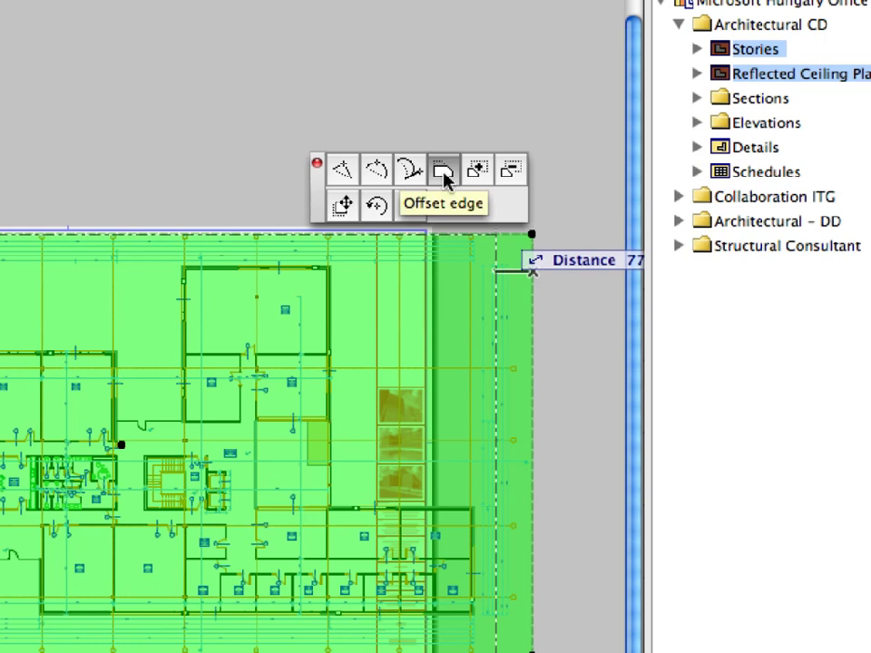
pyautogui.click(444, 172)
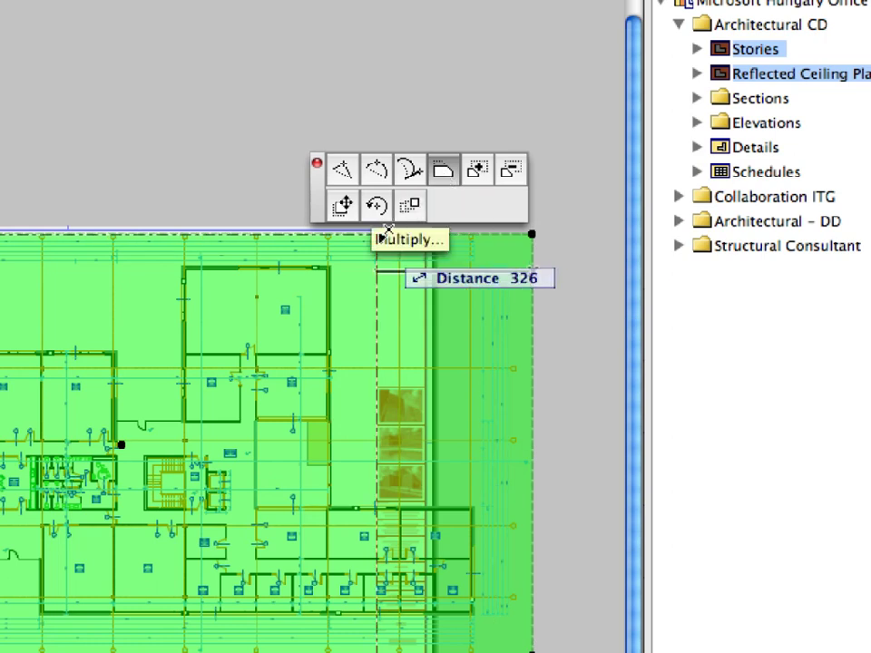
pyautogui.scroll(5, 369, 269)
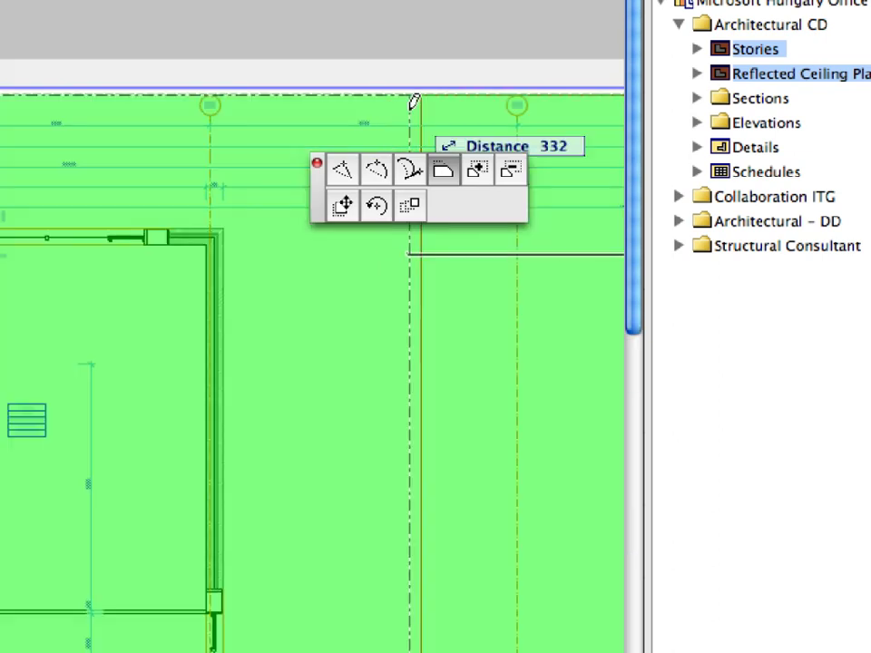
pyautogui.scroll(3, 422, 86)
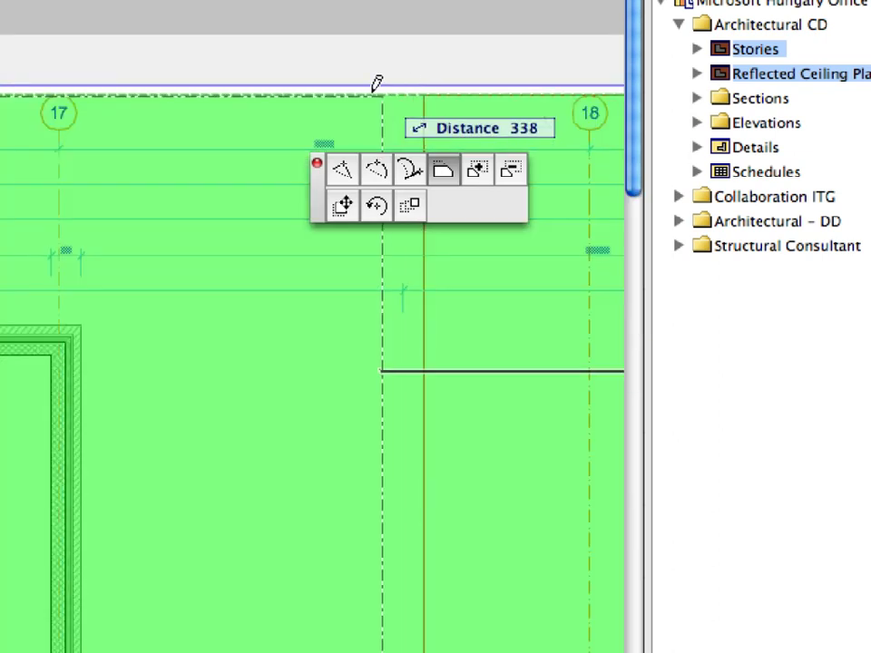
pyautogui.click(424, 87)
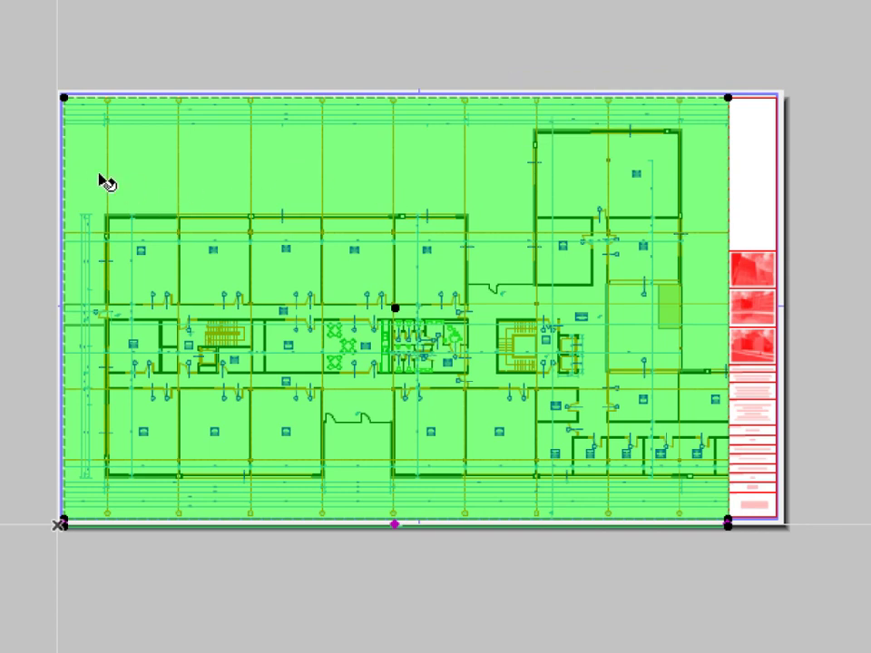
# Shift the drawing content horizontally to the right inside its fixed frame with Move sub-element, bringing the left wing into the frame
pyautogui.click(126, 183)
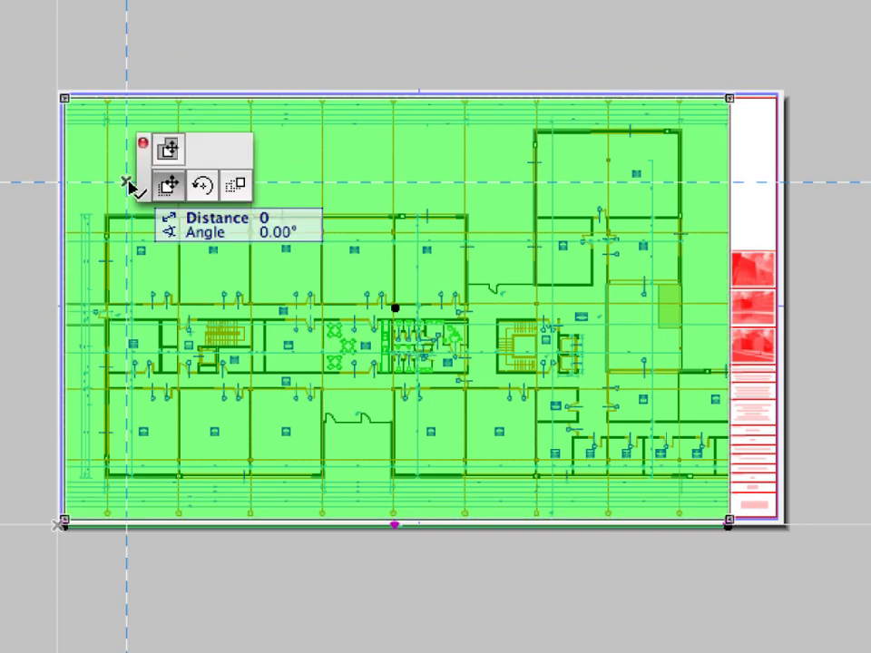
pyautogui.click(171, 161)
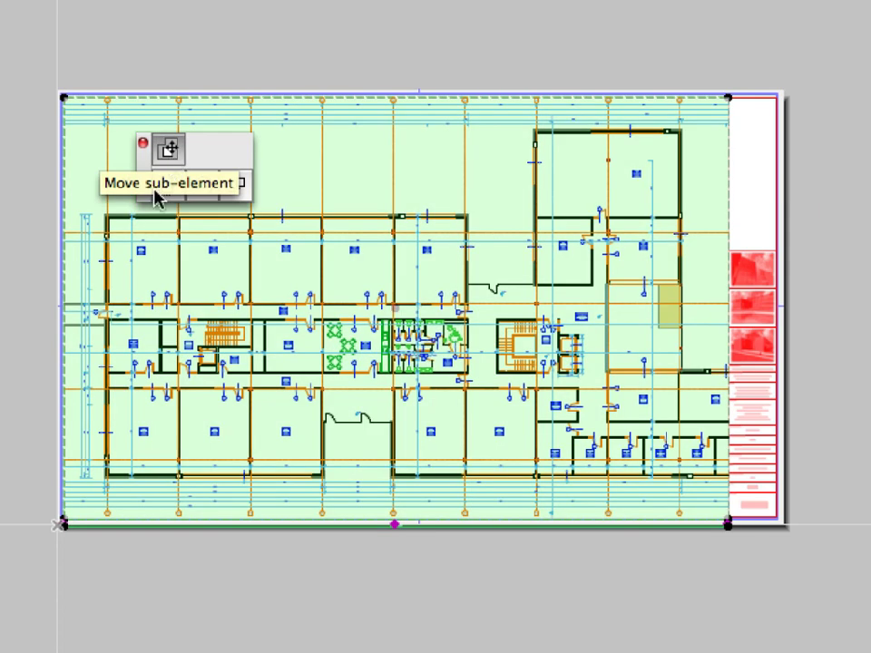
pyautogui.click(127, 182)
pyautogui.moveTo(140, 194); pyautogui.dragTo(218, 78)
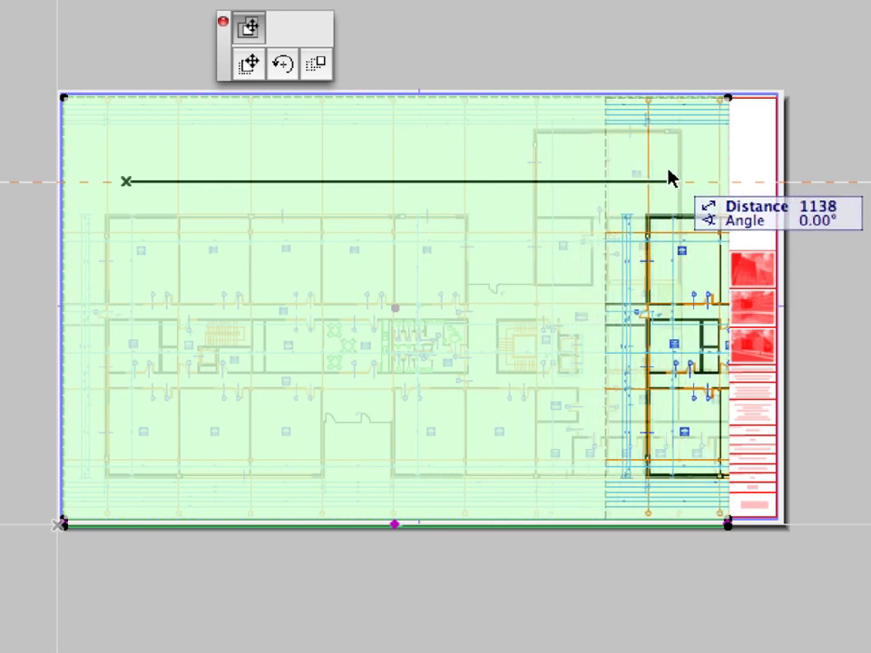
pyautogui.click(740, 172)
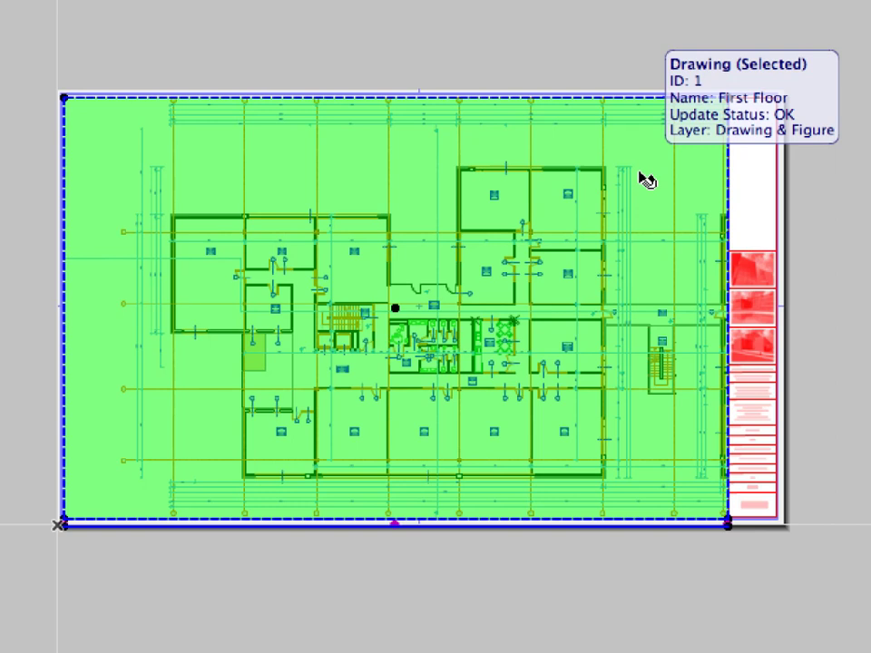
pyautogui.click(610, 51)
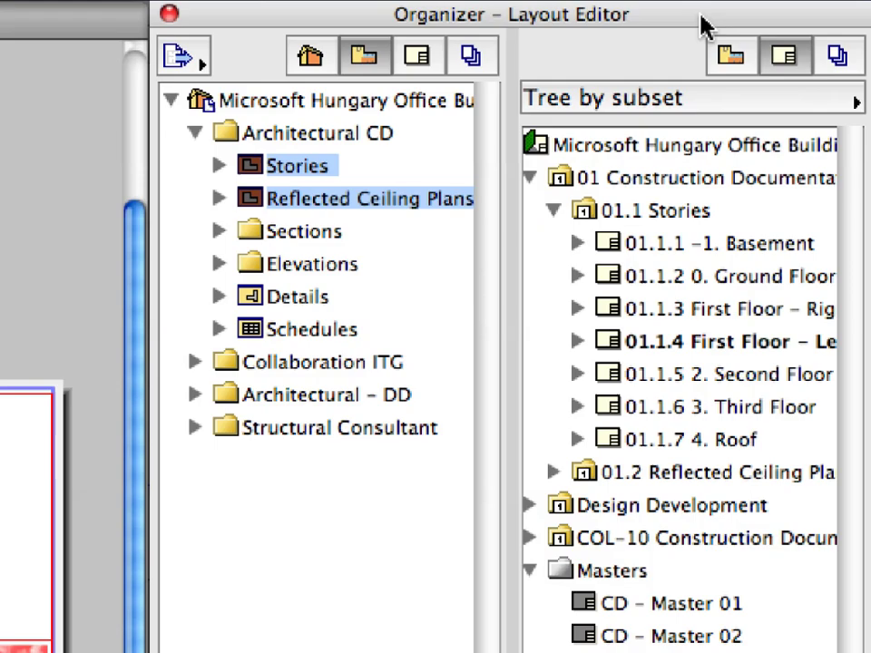
# Collapse the 01.1 Stories subset and set CD – Master 01 as the default master layout
pyautogui.click(591, 214)
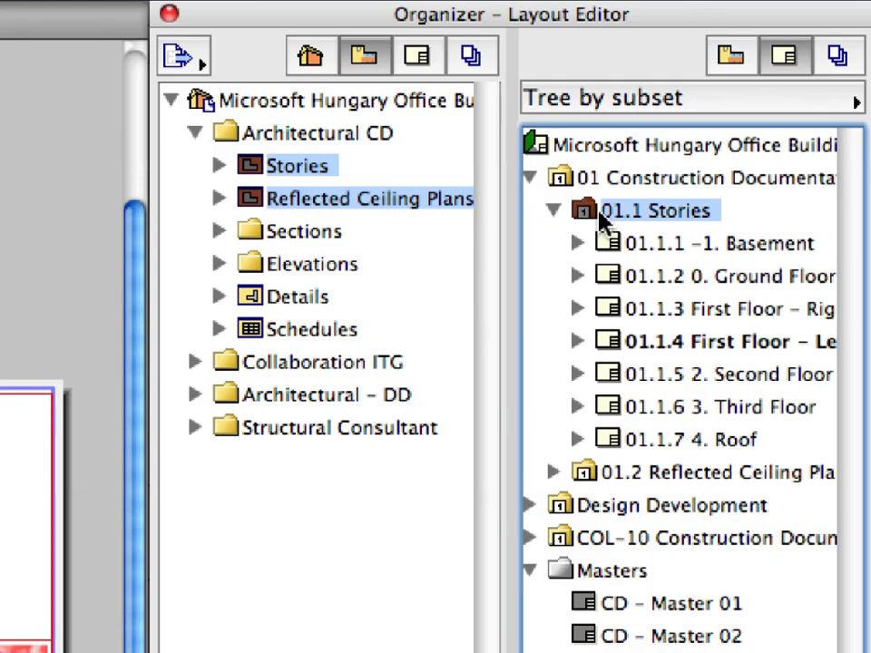
pyautogui.click(554, 211)
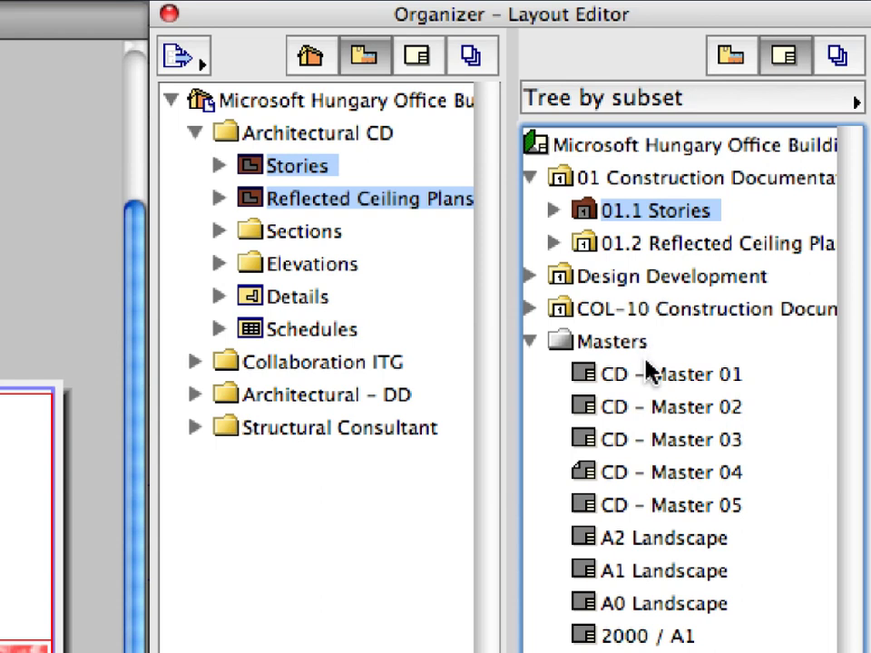
pyautogui.click(669, 383)
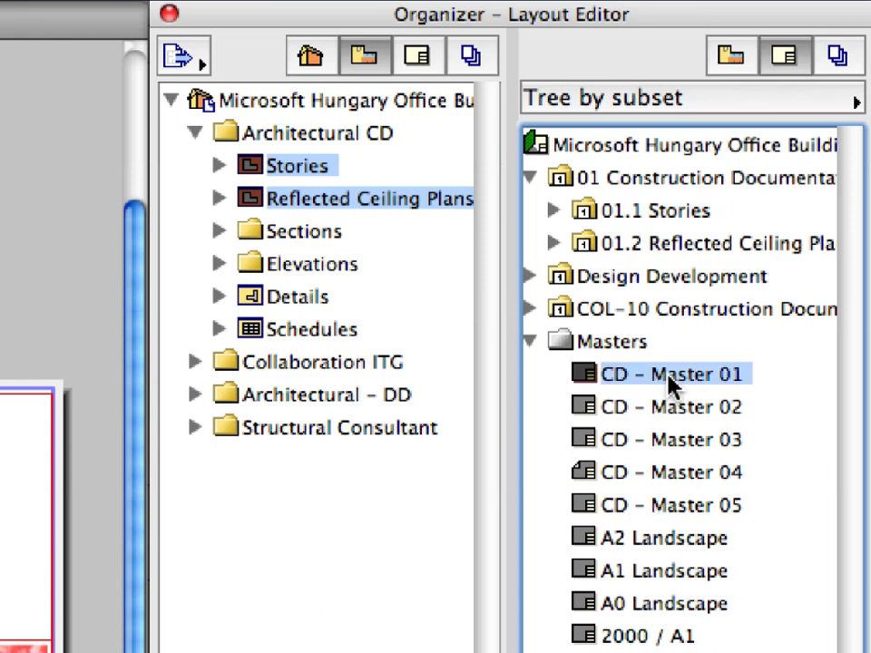
pyautogui.rightClick(669, 382)
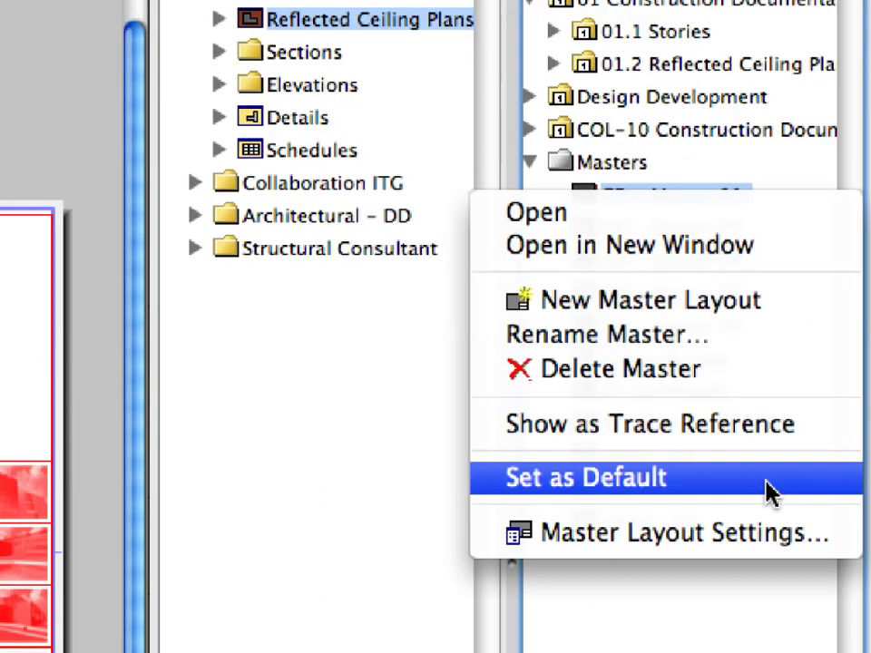
pyautogui.click(766, 491)
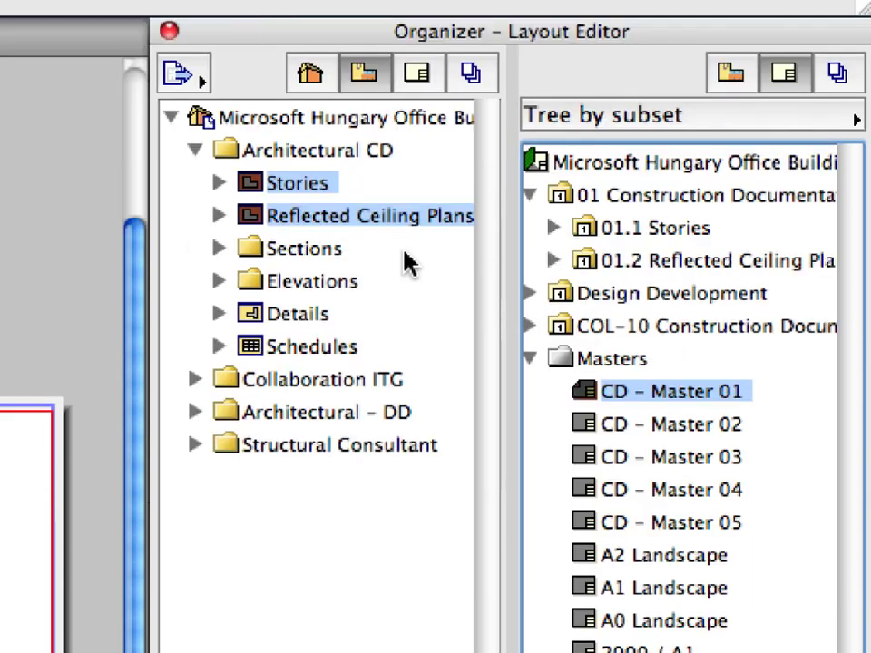
# Add the Sections and Elevations view folders from Architectural CD to the 01 Construction Documentation subset
pyautogui.click(277, 52)
pyautogui.keyDown('shift'); pyautogui.click(299, 283); pyautogui.keyUp('shift')
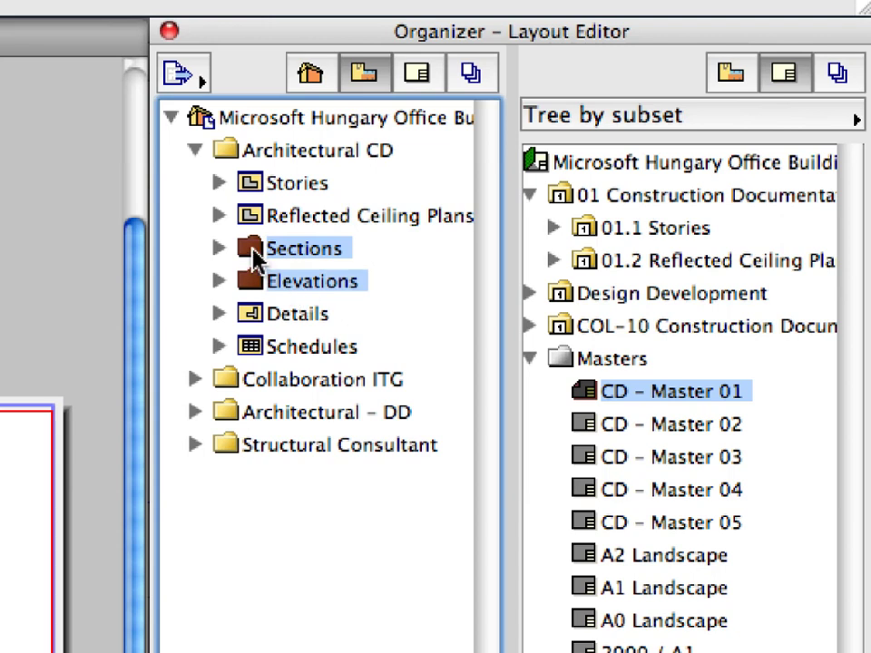
pyautogui.moveTo(254, 258)
pyautogui.mouseDown()
pyautogui.moveTo(654, 283)
pyautogui.moveTo(649, 289)
pyautogui.moveTo(656, 269)
pyautogui.moveTo(614, 277)
pyautogui.moveTo(626, 272)
pyautogui.mouseUp()
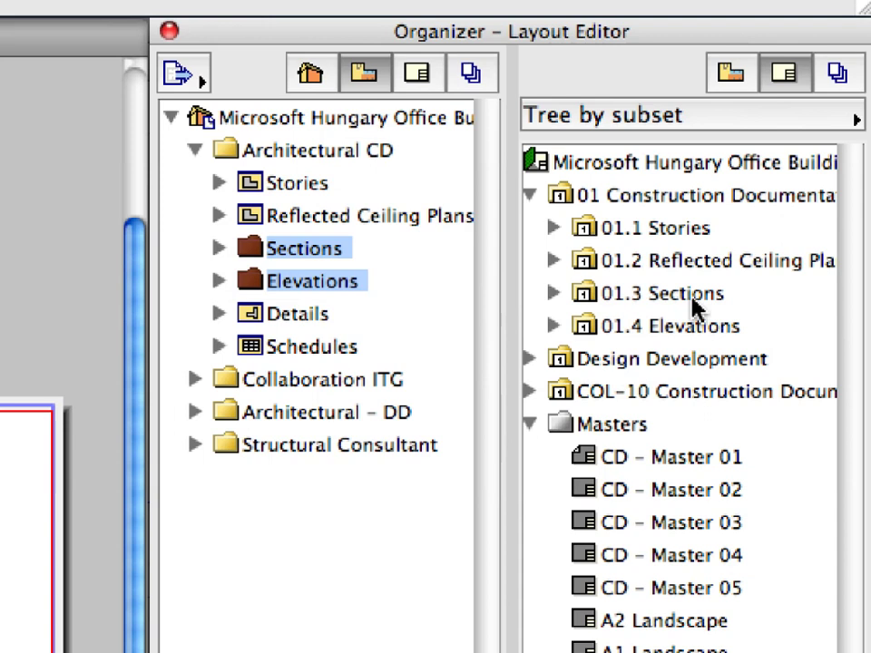
# Expand the 01.3 Sections subset and open its 01.3.2 S-02 Cross Section layout
pyautogui.click(639, 294)
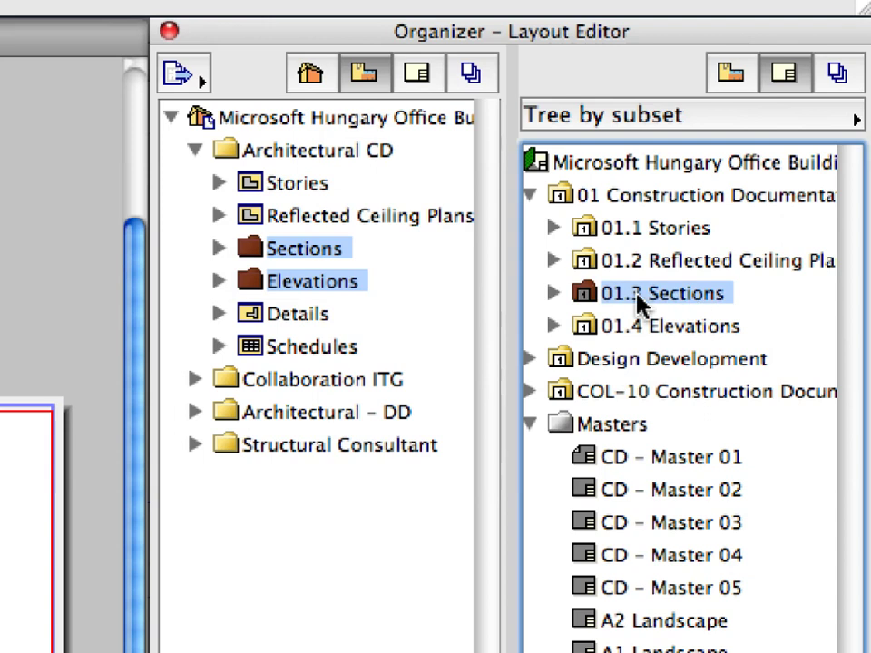
pyautogui.click(553, 294)
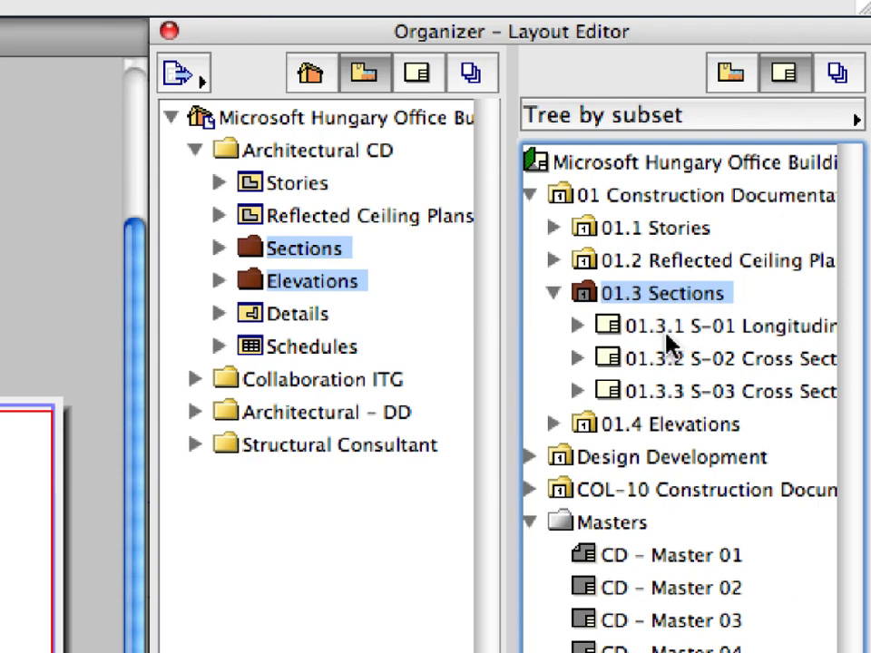
pyautogui.click(779, 360)
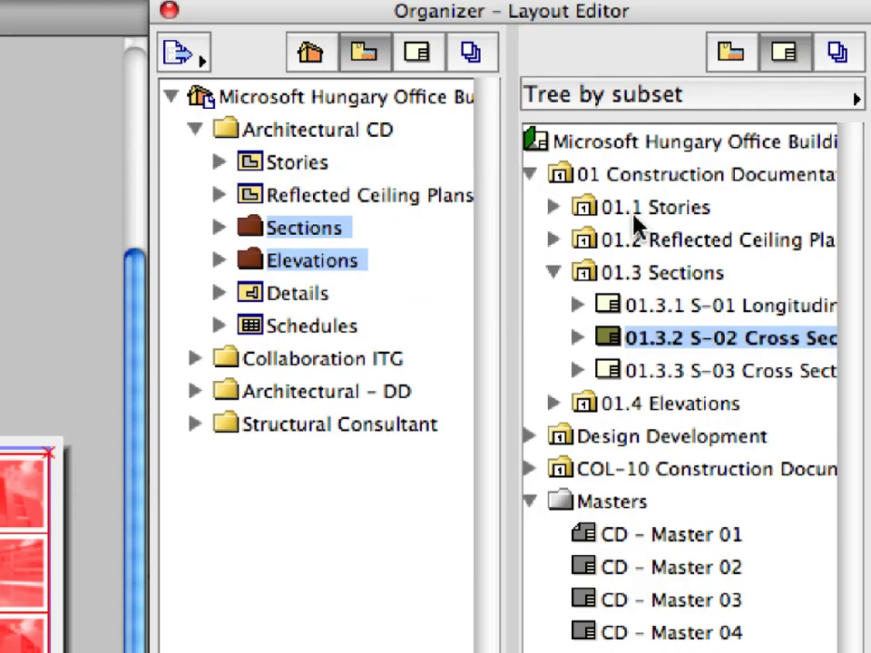
# Switch the Construction Documentation subset from automatic ID assignment to a Custom ID left blank in its Subset Settings
pyautogui.click(626, 175)
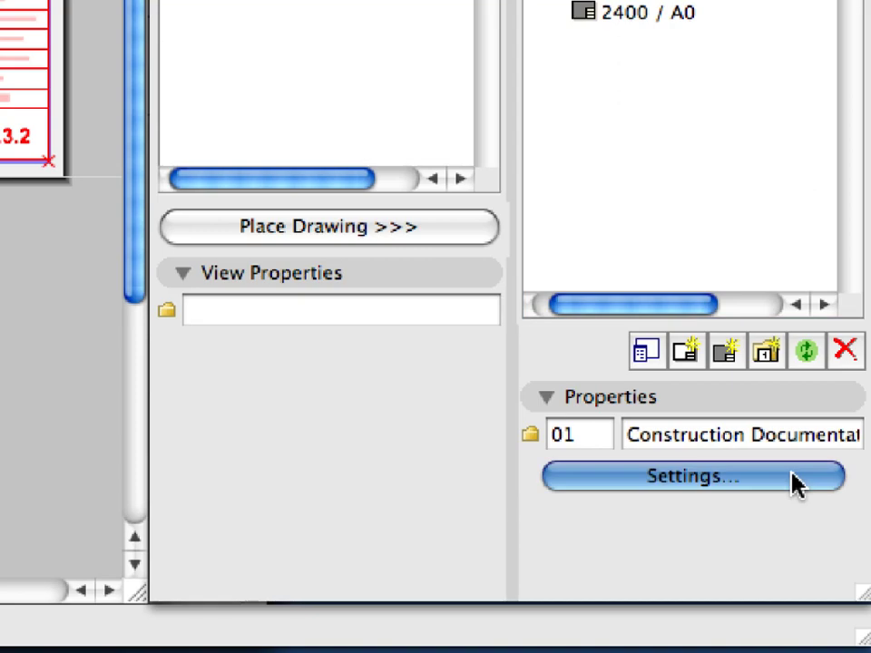
pyautogui.click(794, 481)
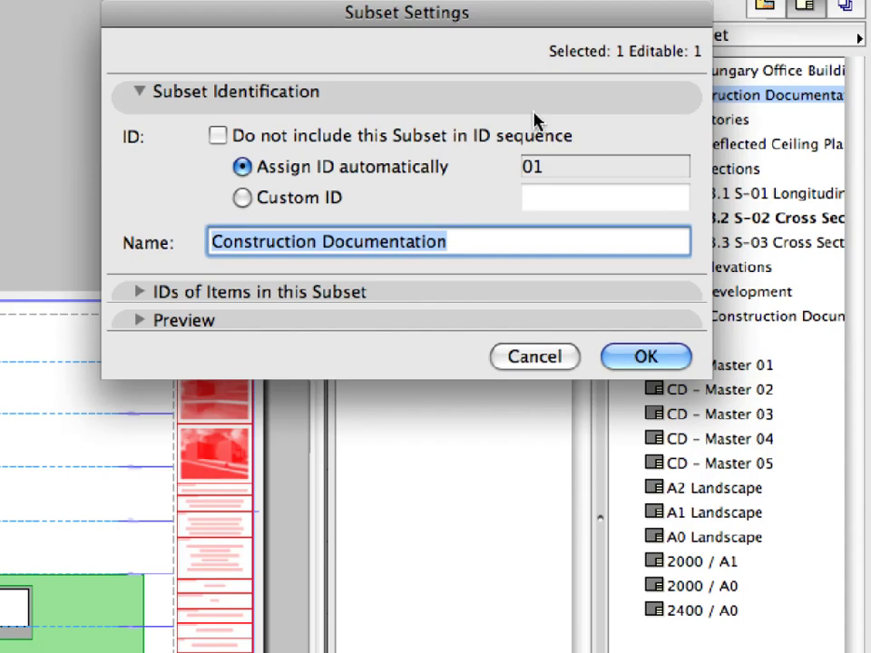
pyautogui.click(288, 200)
pyautogui.click(544, 199)
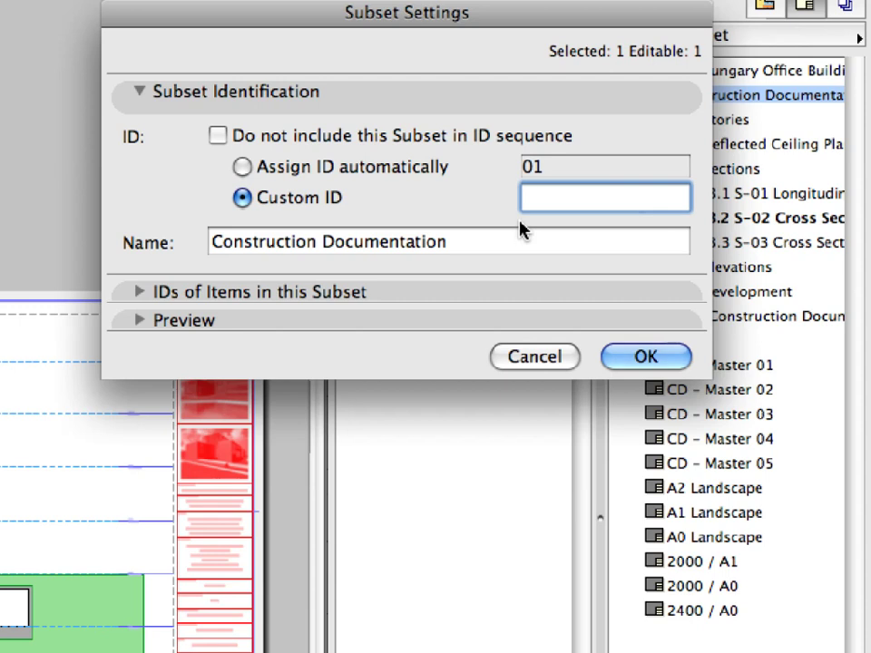
# Set the prefix for items in the Construction Documentation subset to A-, keep the 1, 2, 3 ID style, and apply the settings
pyautogui.click(472, 299)
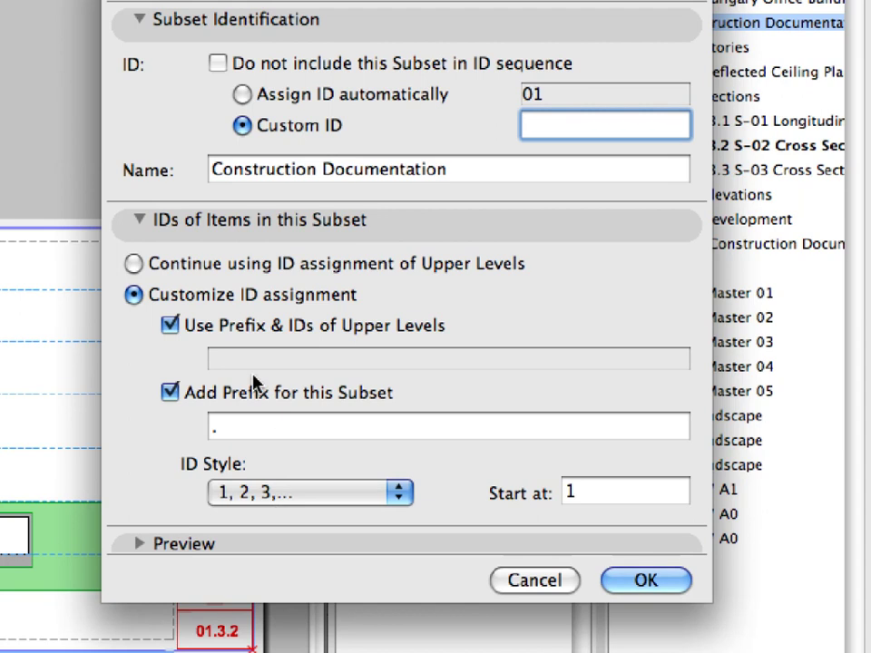
pyautogui.click(260, 402)
pyautogui.click(260, 401)
pyautogui.click(352, 430)
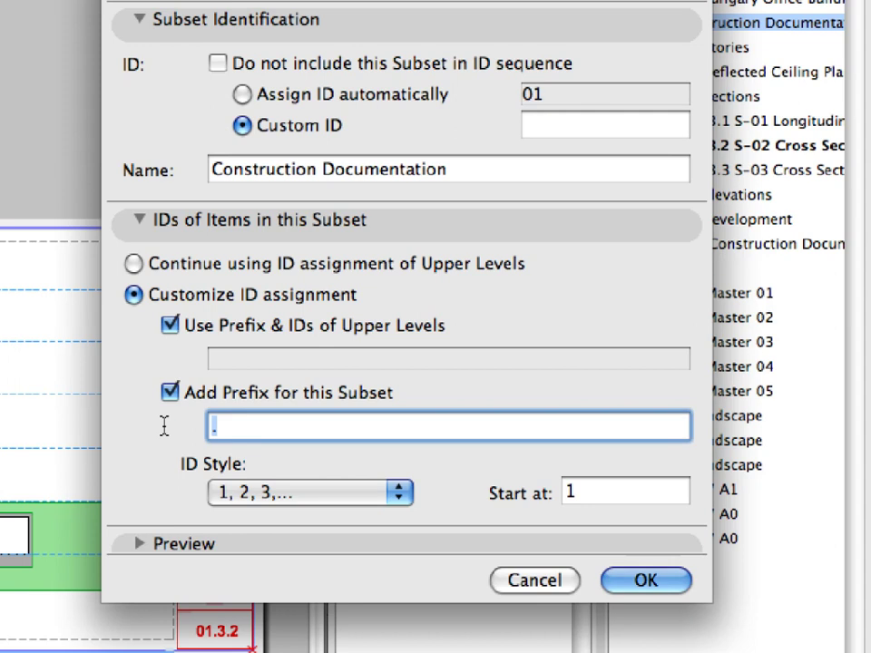
pyautogui.write('A-')
pyautogui.click(284, 544)
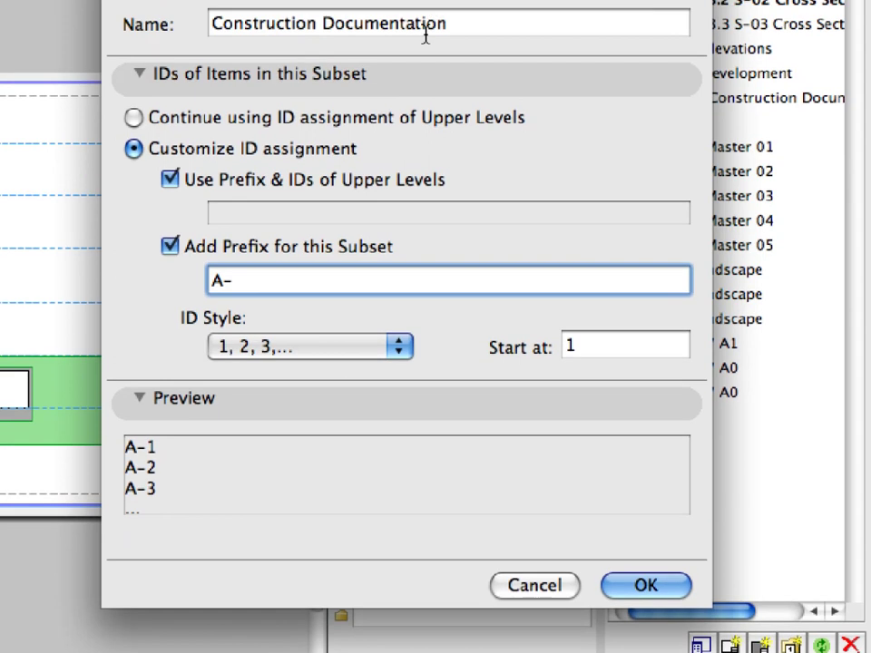
pyautogui.click(408, 345)
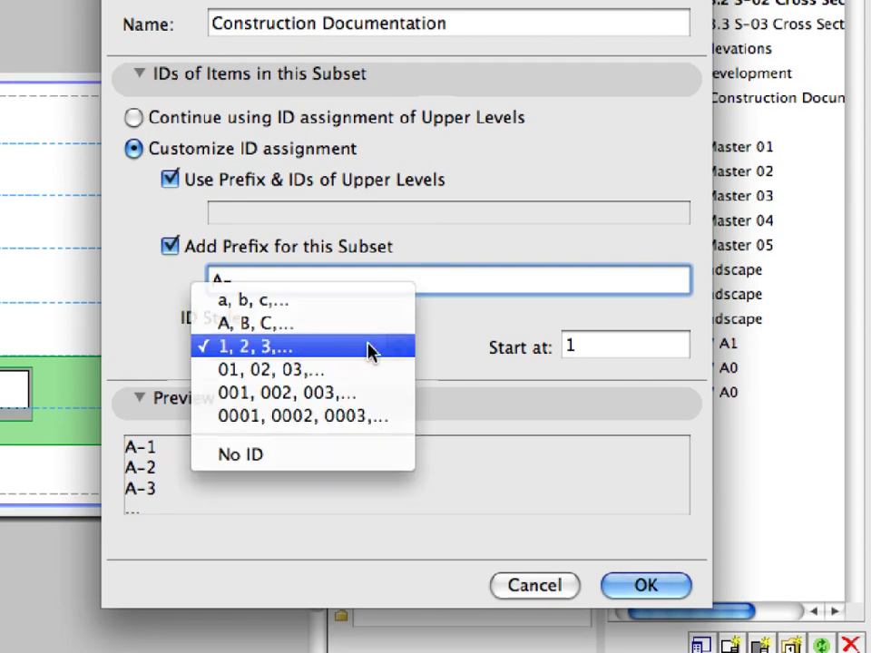
pyautogui.click(370, 350)
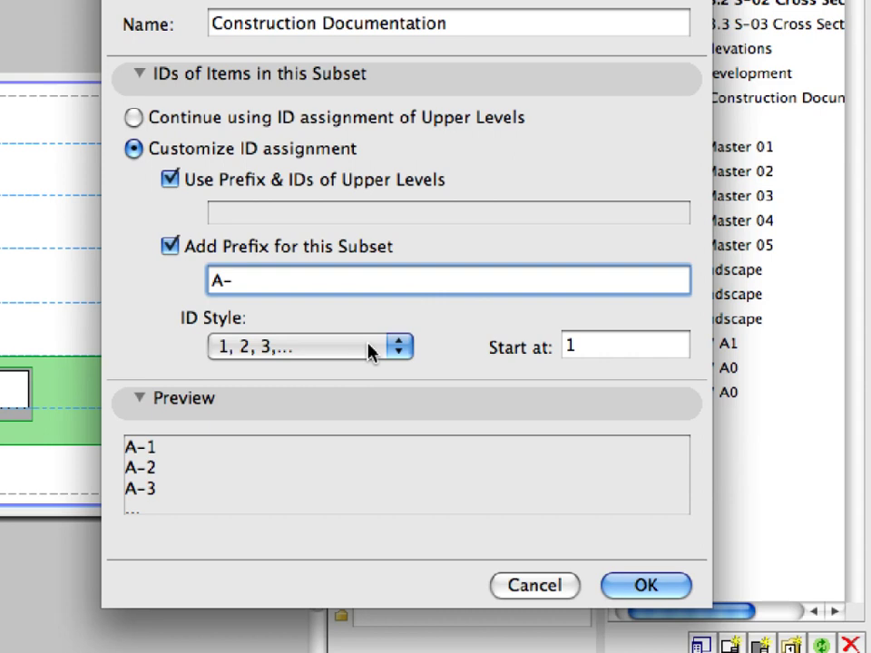
pyautogui.click(679, 588)
# Check the IDs of the subsets inside Construction Documentation and collapse the Sections subset
pyautogui.click(640, 258)
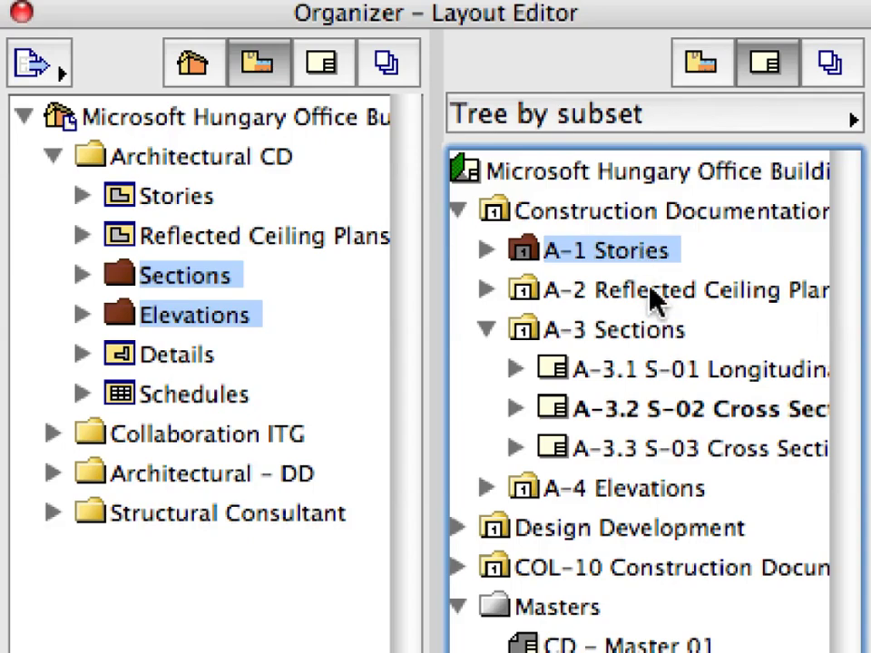
pyautogui.click(655, 300)
pyautogui.click(653, 331)
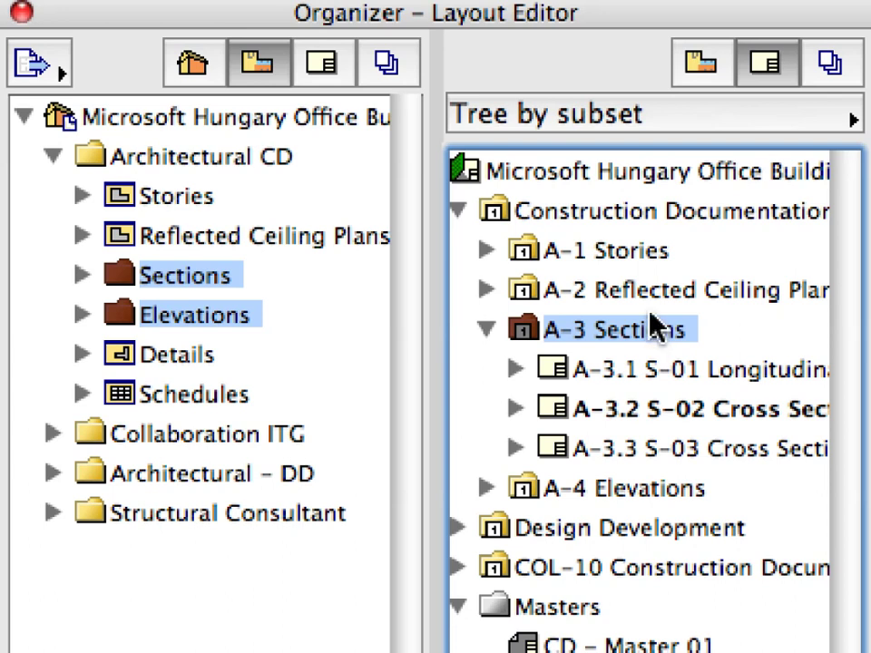
pyautogui.click(652, 210)
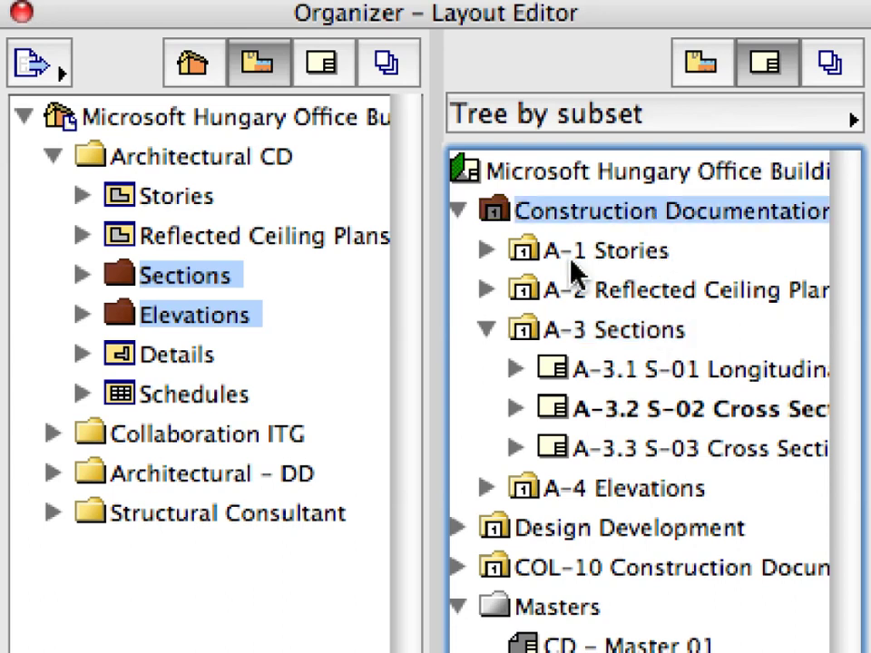
pyautogui.click(488, 330)
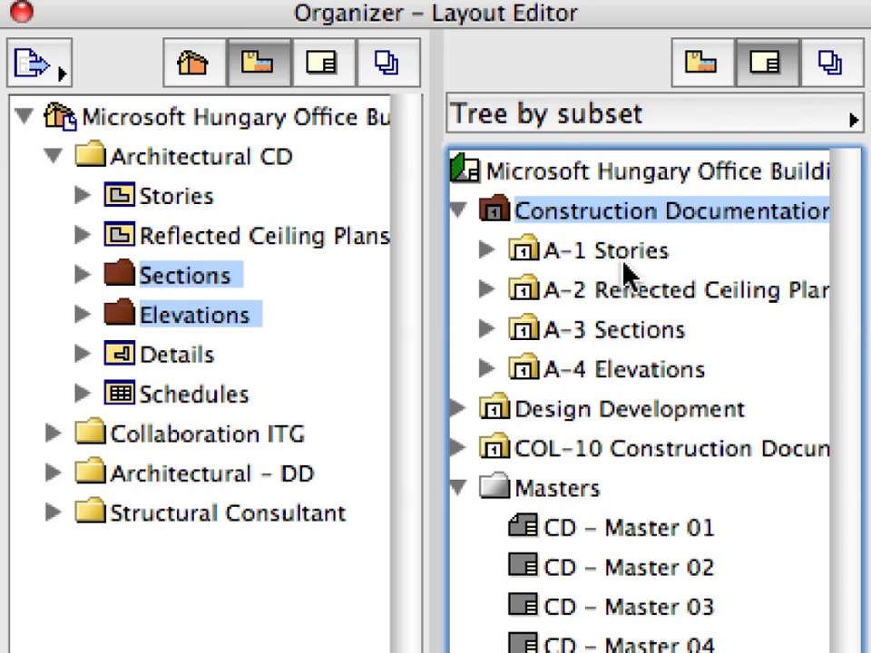
# For the Stories, Reflected Ceiling Plans, Sections and Elevations subsets together, turn off the subset's own prefix and set the ID style to 01, 02, 03
pyautogui.click(571, 252)
pyautogui.keyDown('shift'); pyautogui.click(628, 373); pyautogui.keyUp('shift')
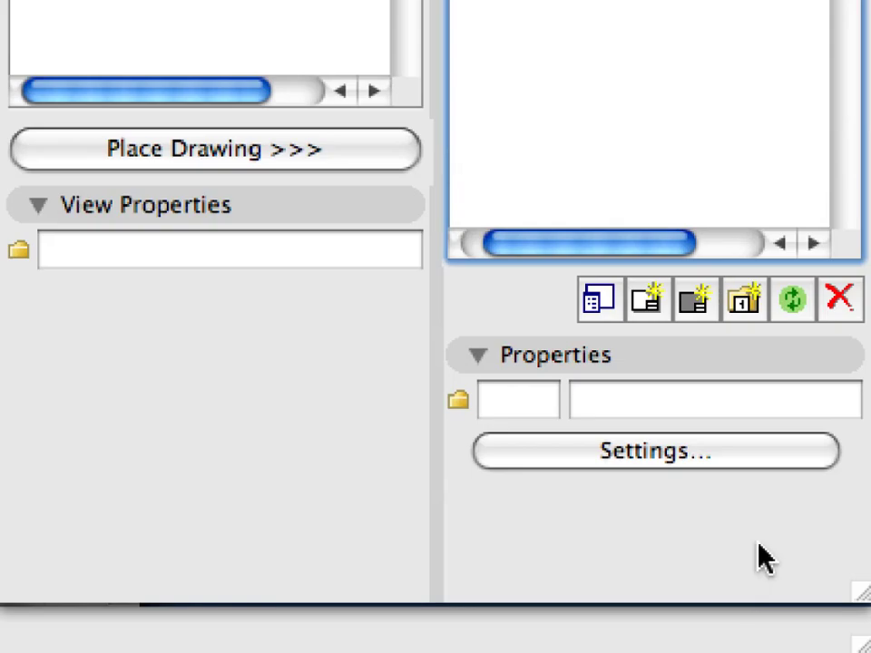
pyautogui.click(776, 458)
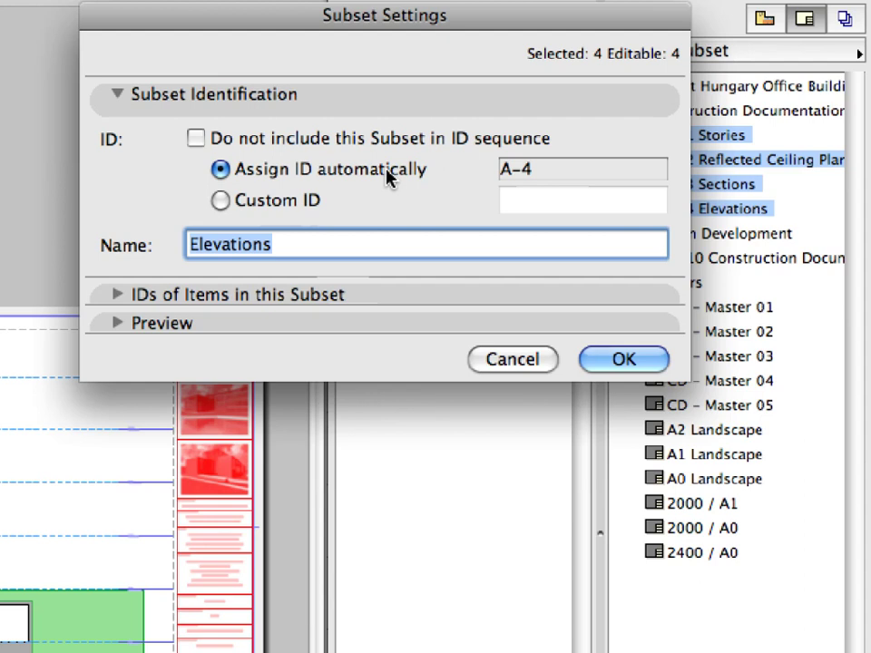
pyautogui.click(385, 301)
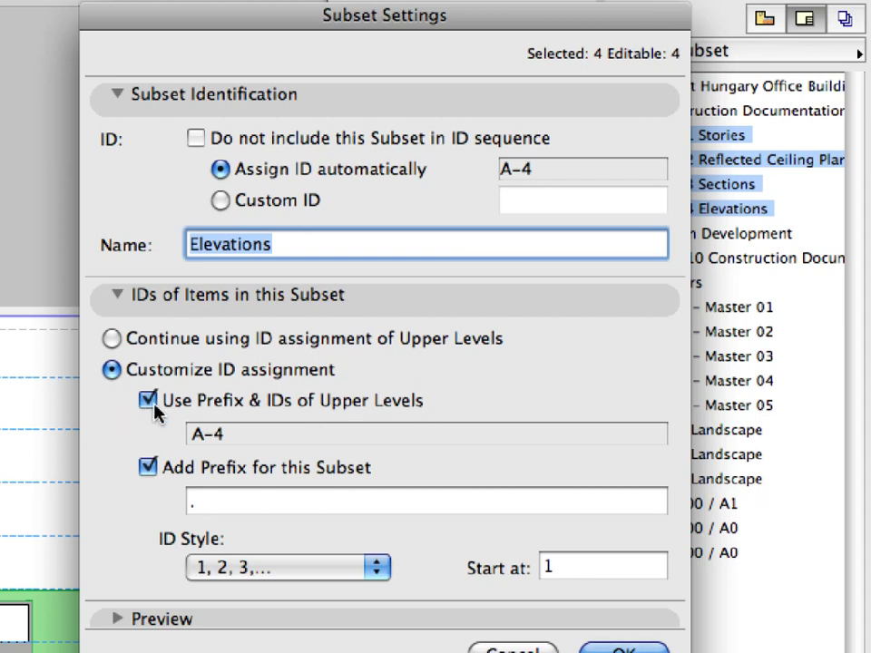
pyautogui.click(149, 474)
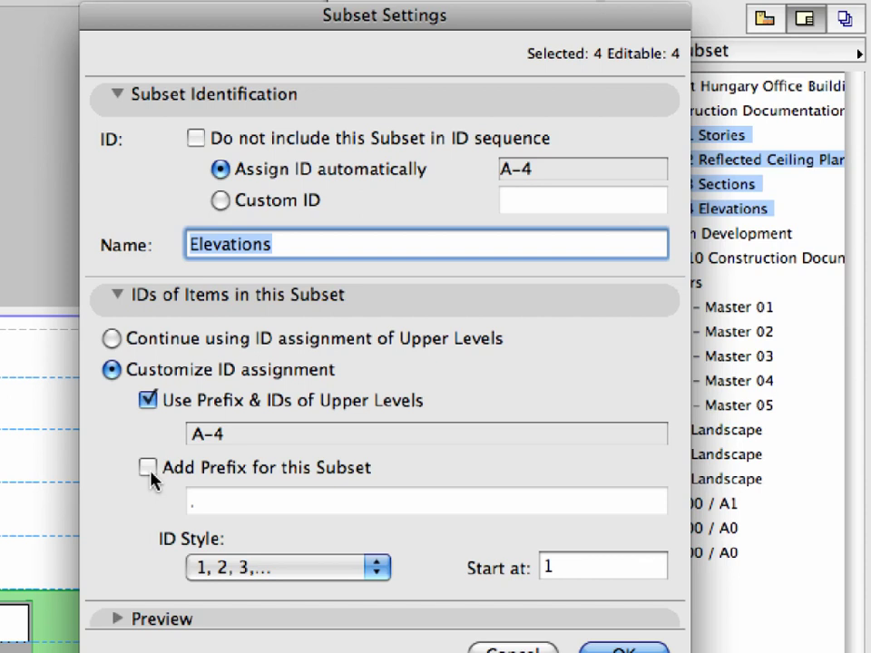
pyautogui.click(378, 572)
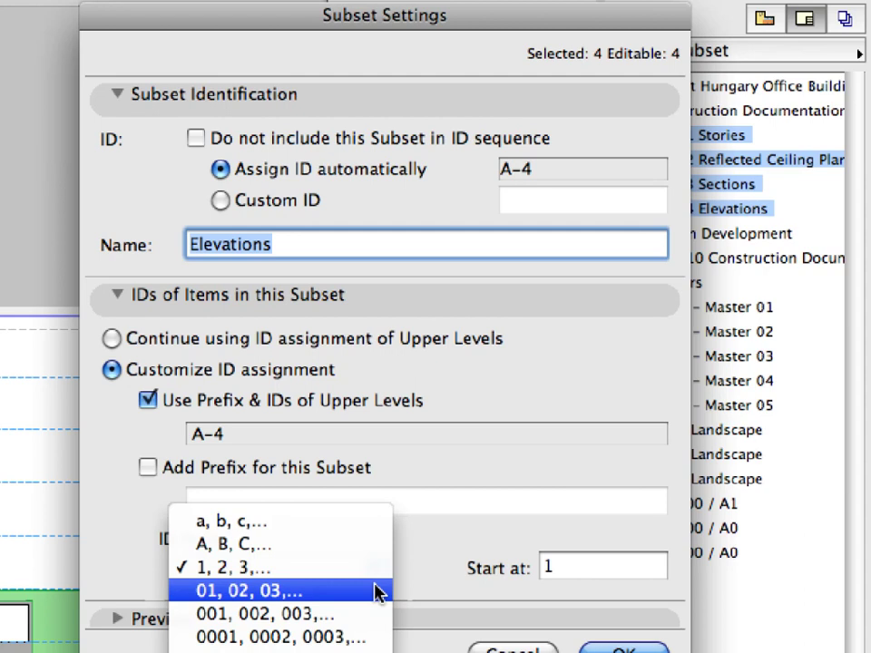
pyautogui.click(378, 592)
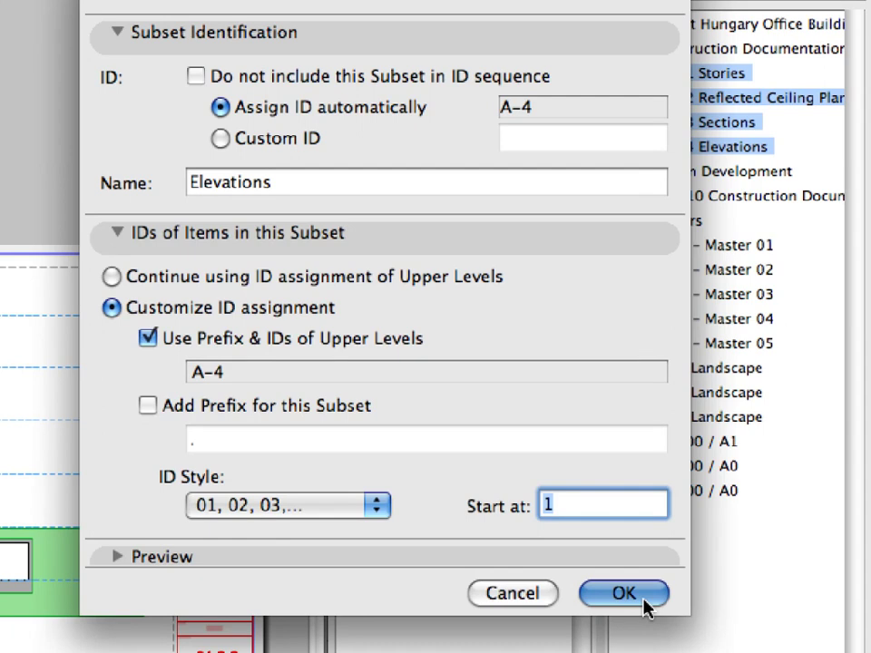
pyautogui.click(646, 606)
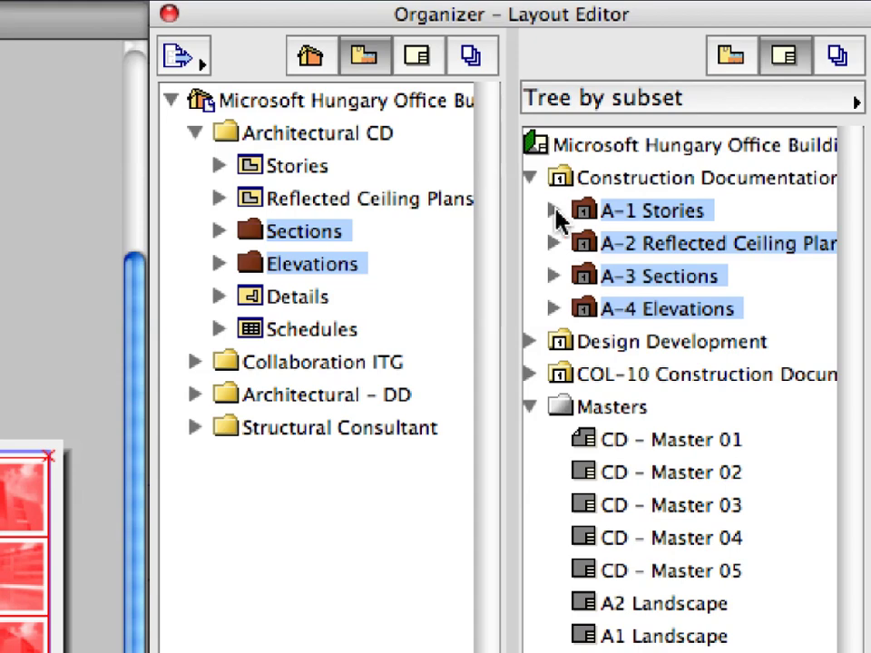
# Expand the A-1 Stories and A-3 Sections subsets and examine the IDs of their layouts
pyautogui.click(556, 209)
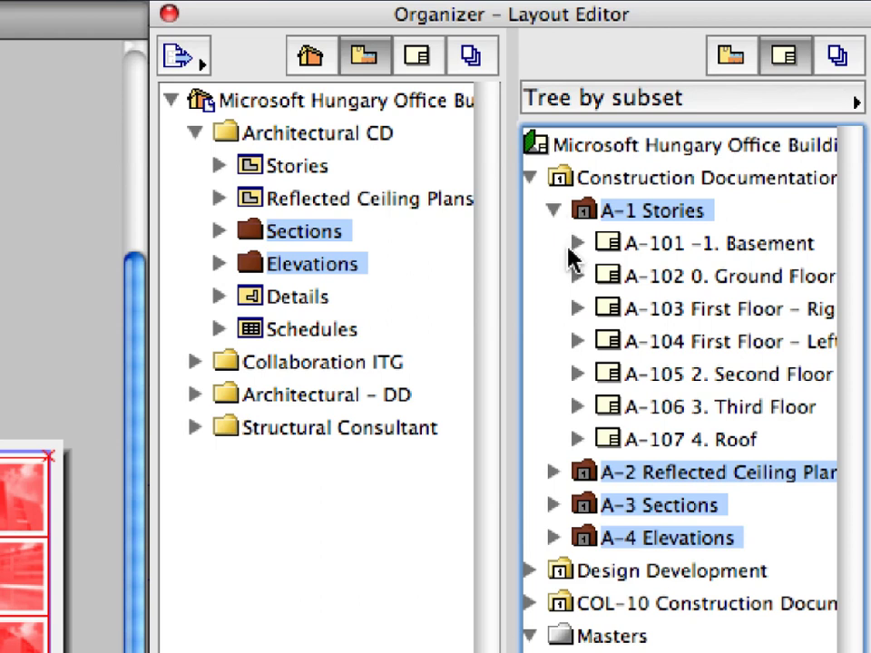
pyautogui.click(555, 504)
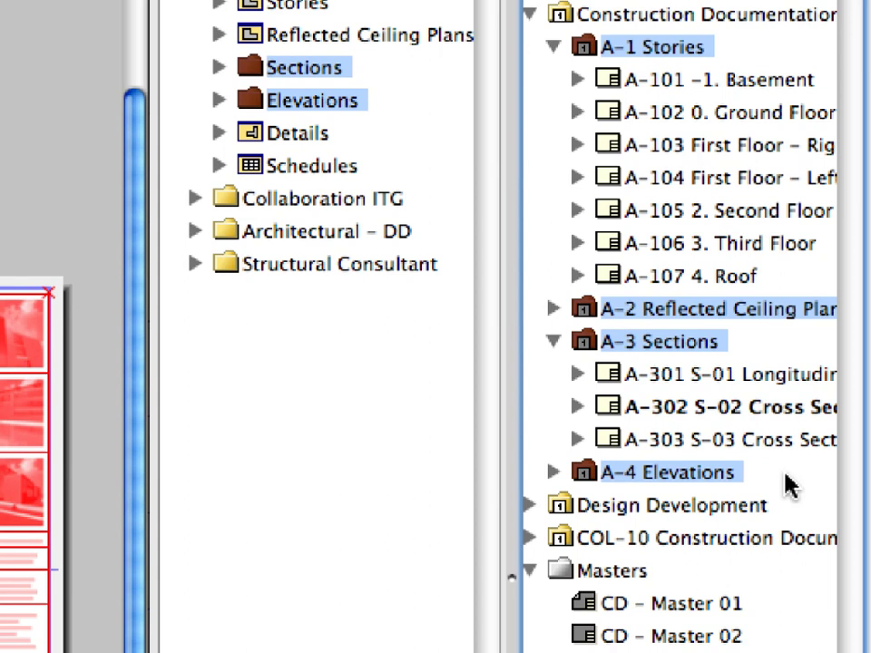
pyautogui.click(750, 78)
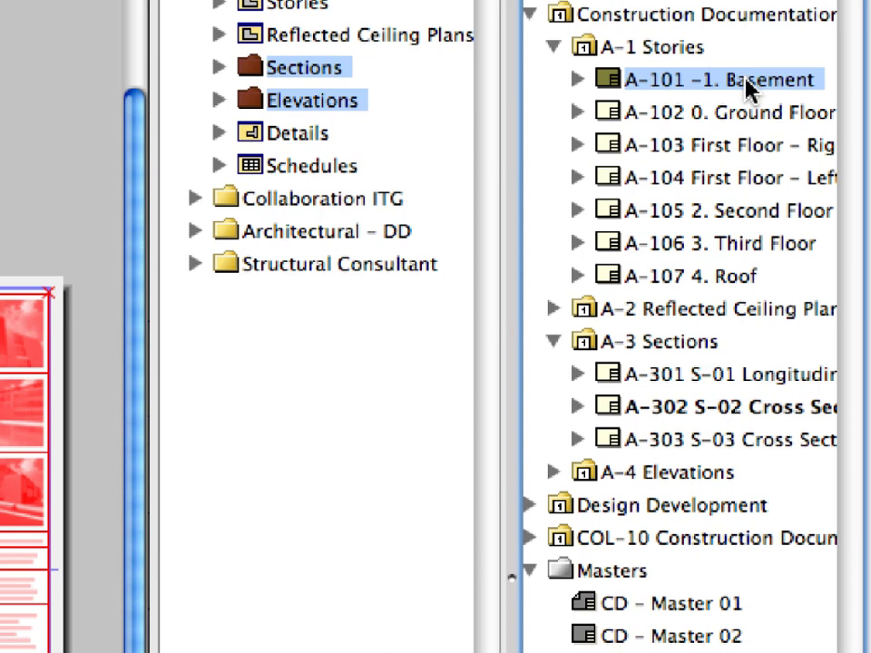
pyautogui.click(755, 375)
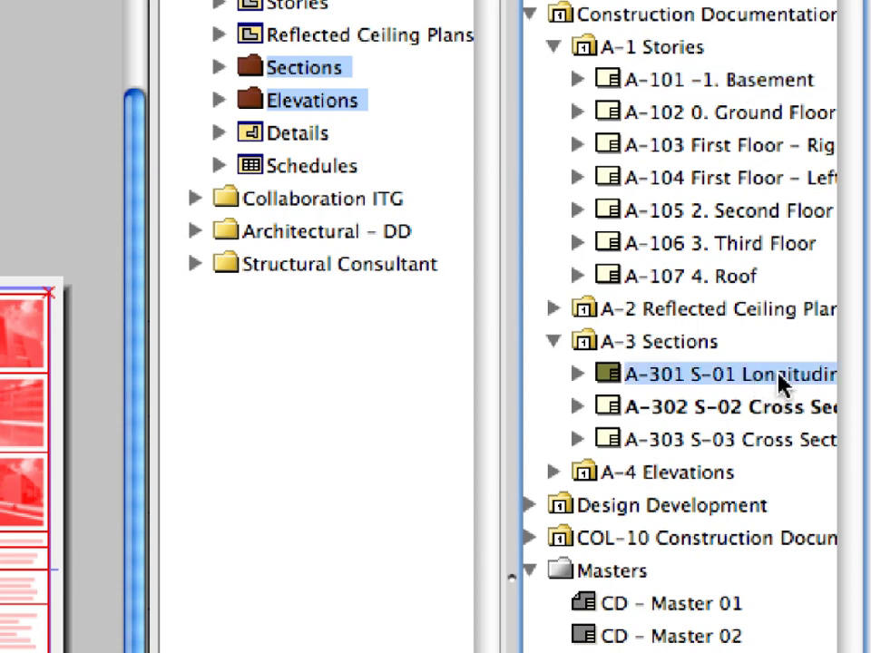